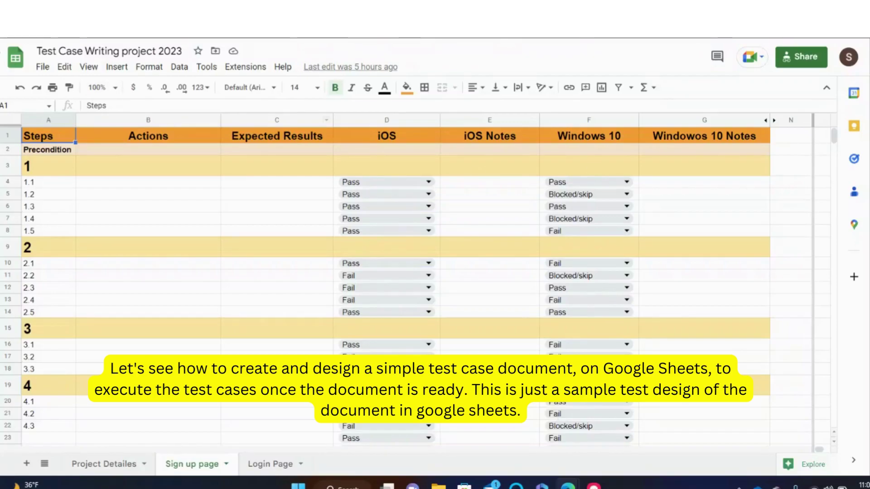
left_click(38, 50)
left_click_drag(38, 50, 187, 51)
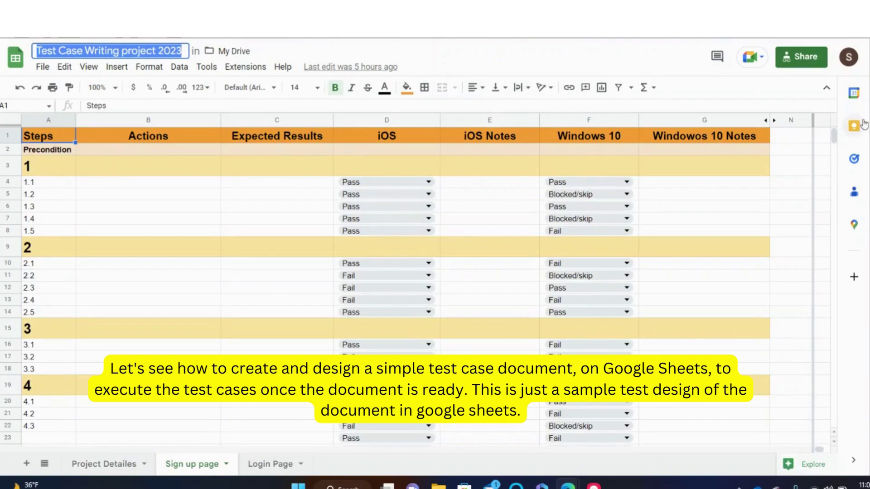
left_click_drag(834, 139, 833, 135)
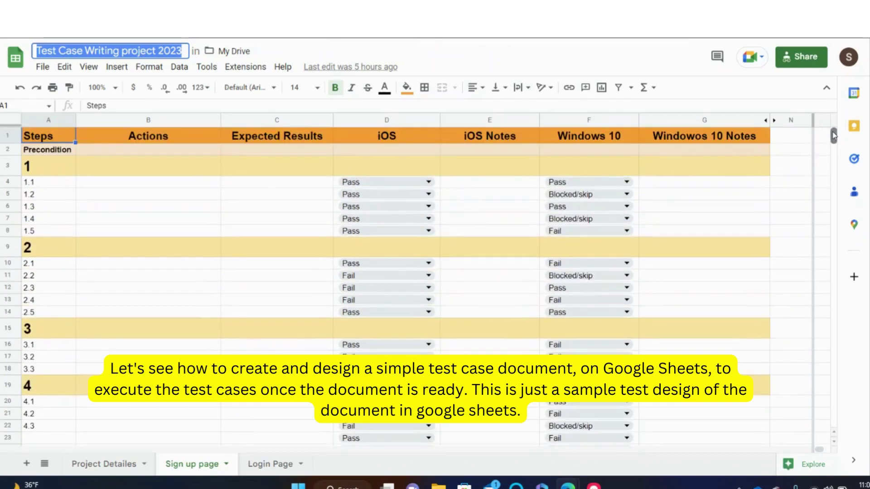
left_click(424, 182)
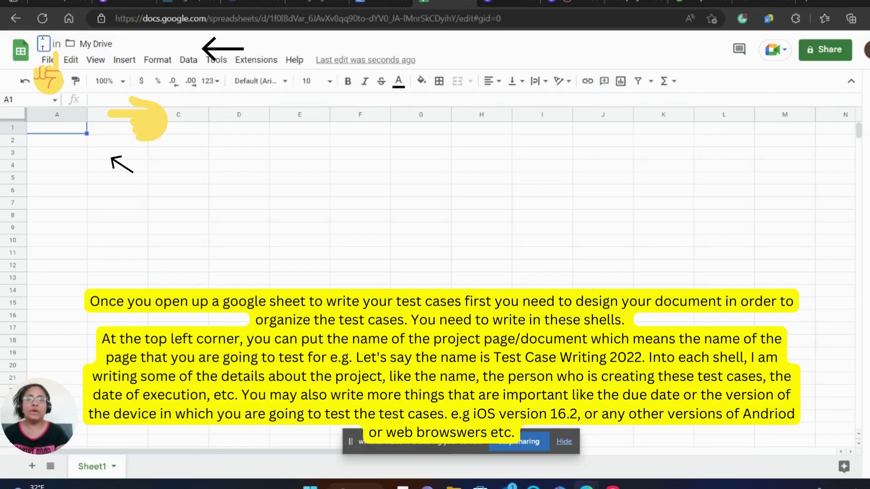
Name the blank spreadsheet "Test Case Writing 2022".
left_click(43, 43)
type("Test ")
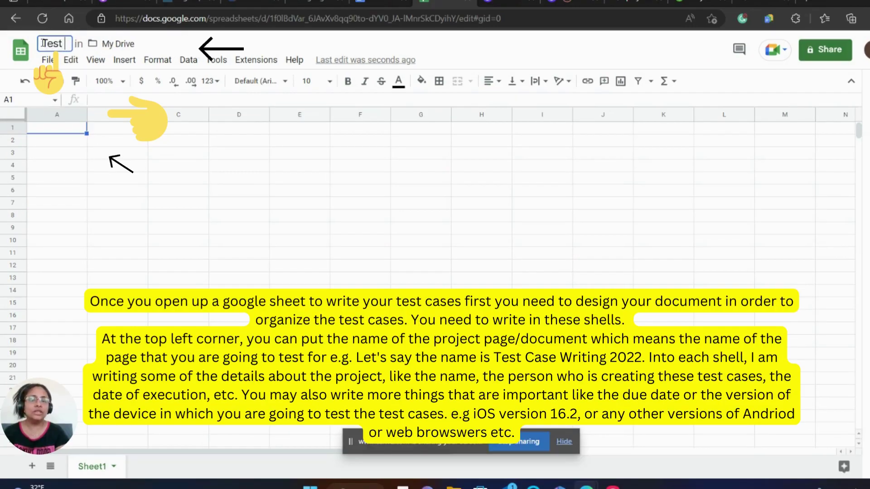
type("Case")
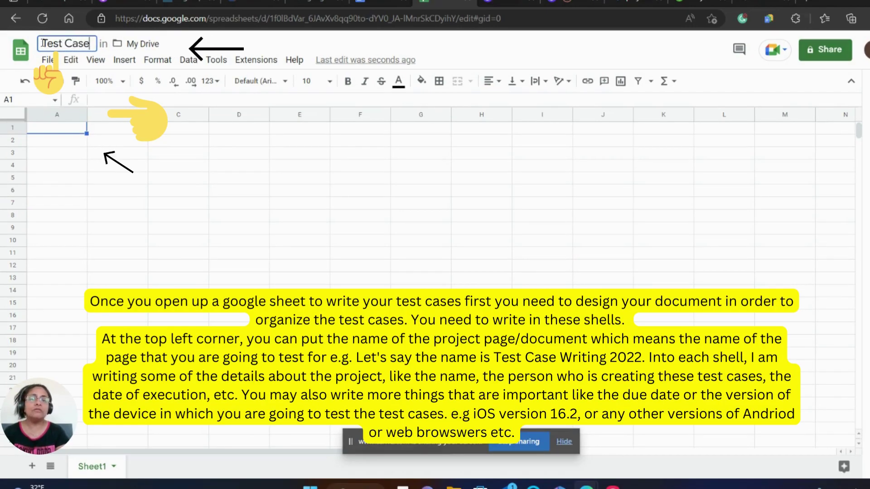
type(" Writ")
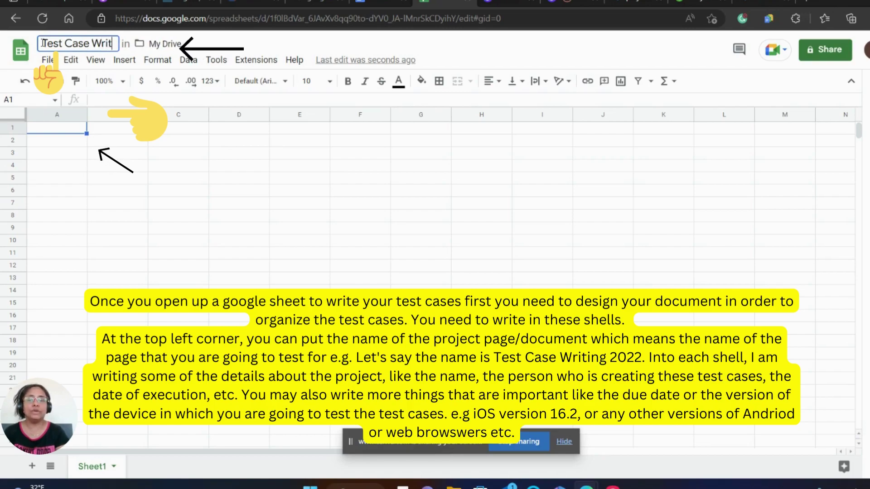
type("ing 2022")
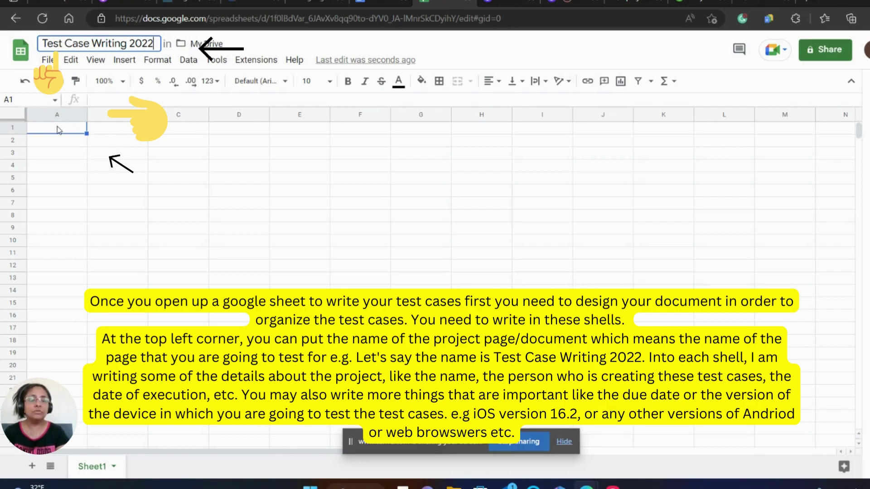
type("P")
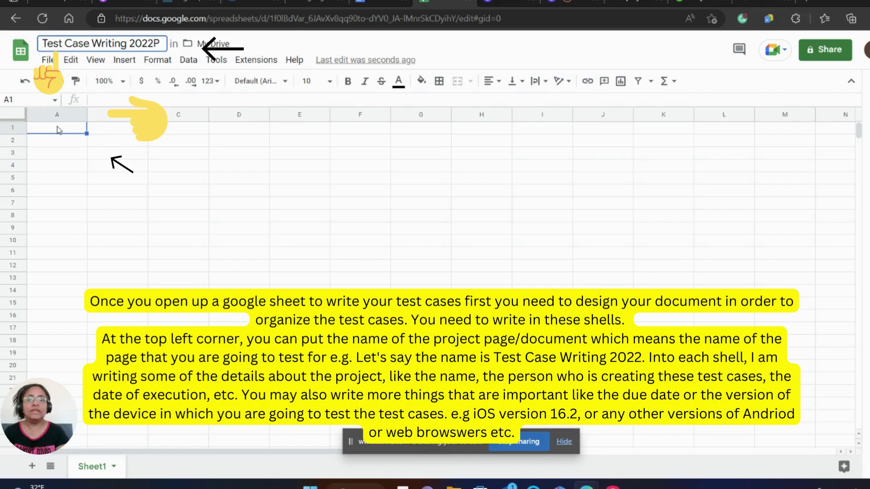
key("BackSpace")
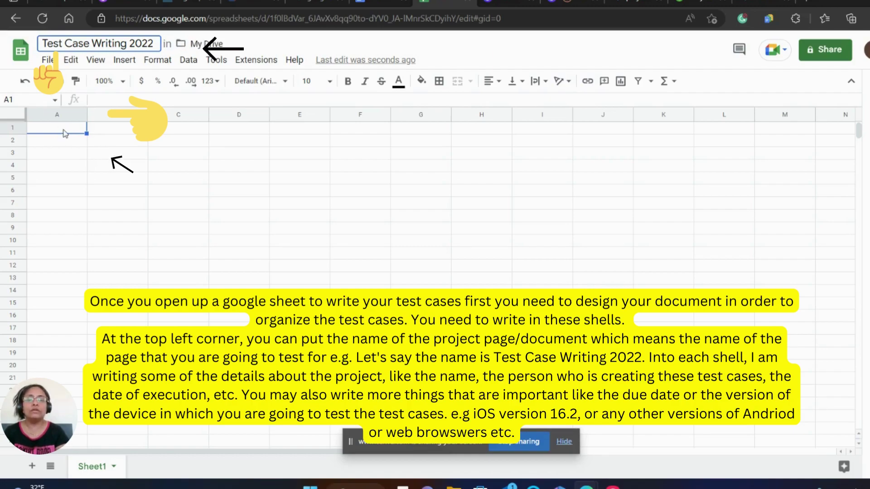
Enter the labels "Project name", "Designed By" and "Date of Creation" in cells A1 to A3.
left_click(64, 132)
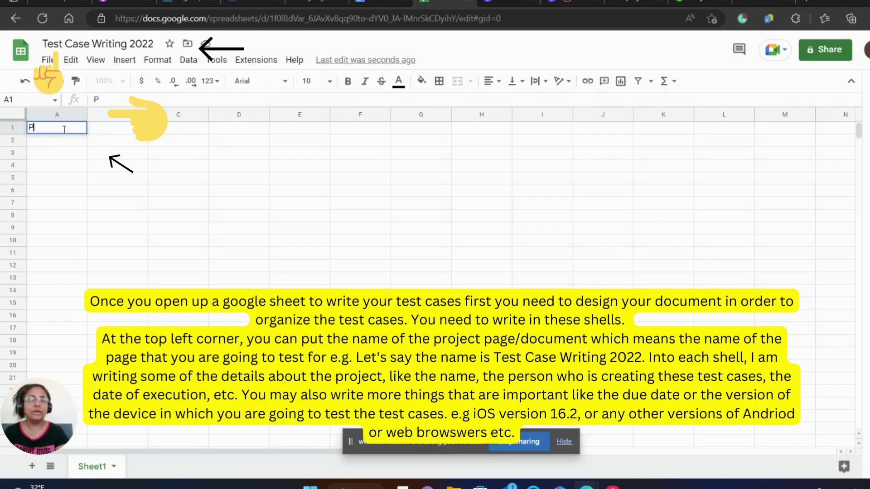
type("Proje")
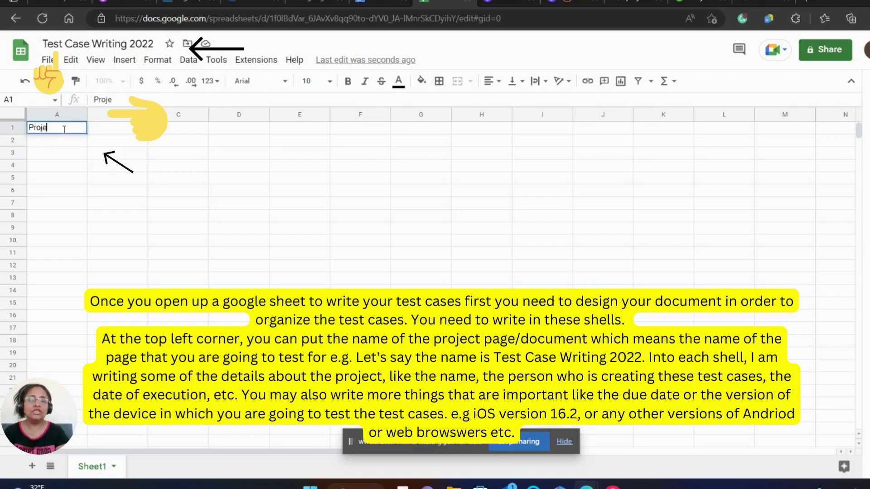
type("ct name")
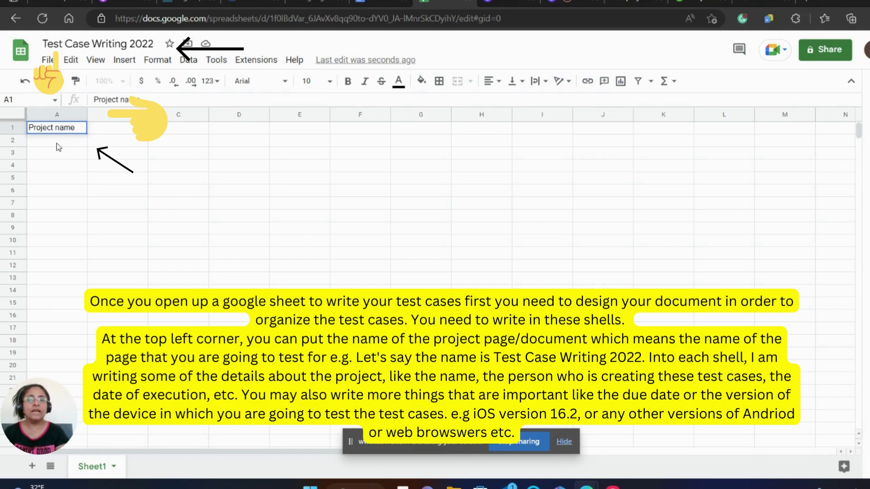
left_click(59, 146)
double_click(58, 143)
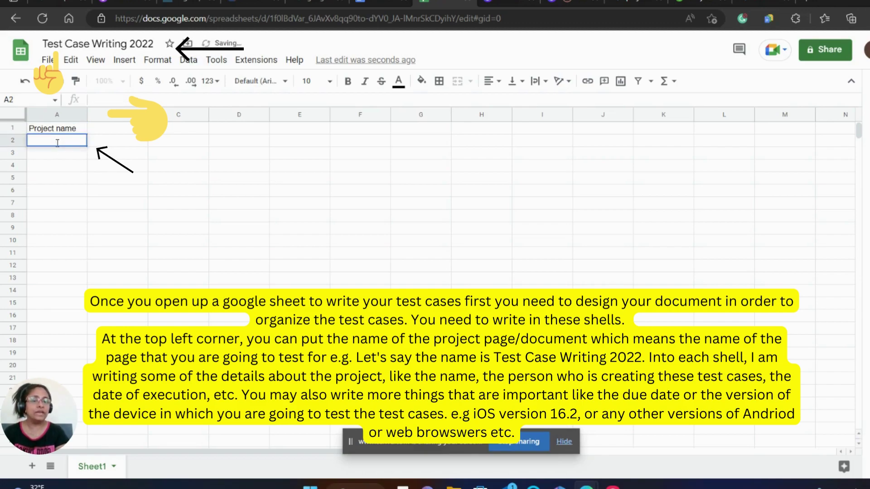
type("Designed")
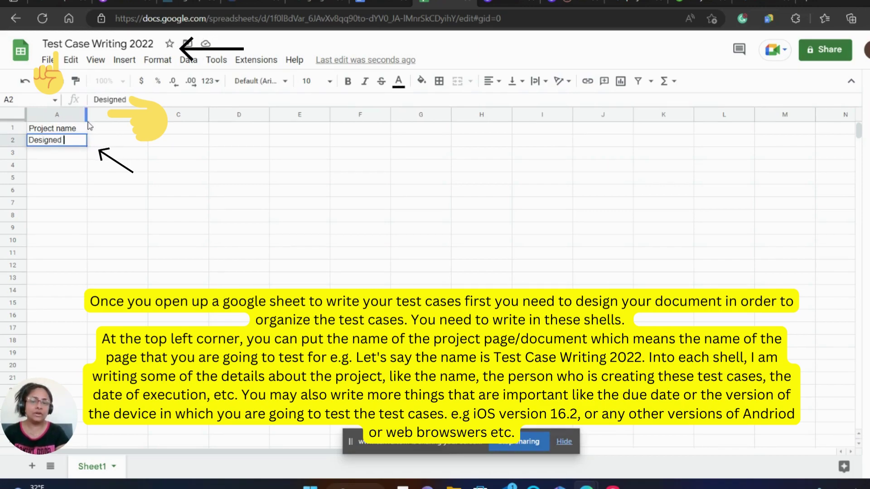
type(" By")
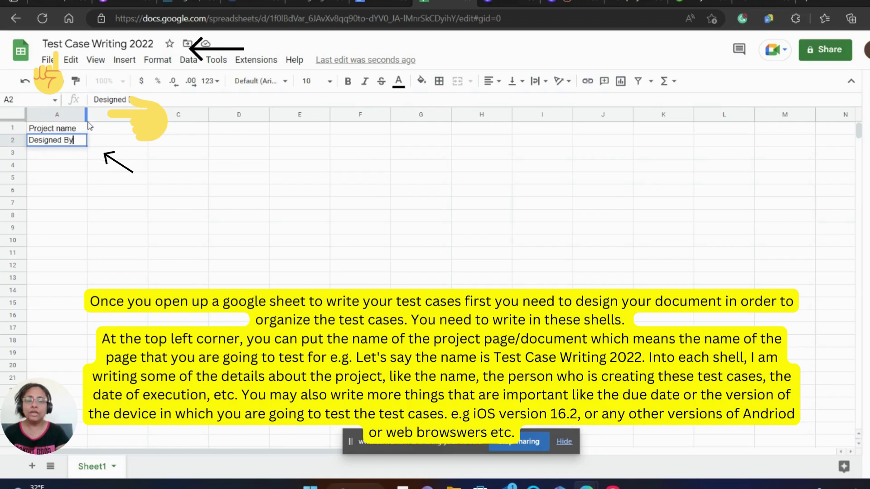
double_click(62, 155)
type("Date")
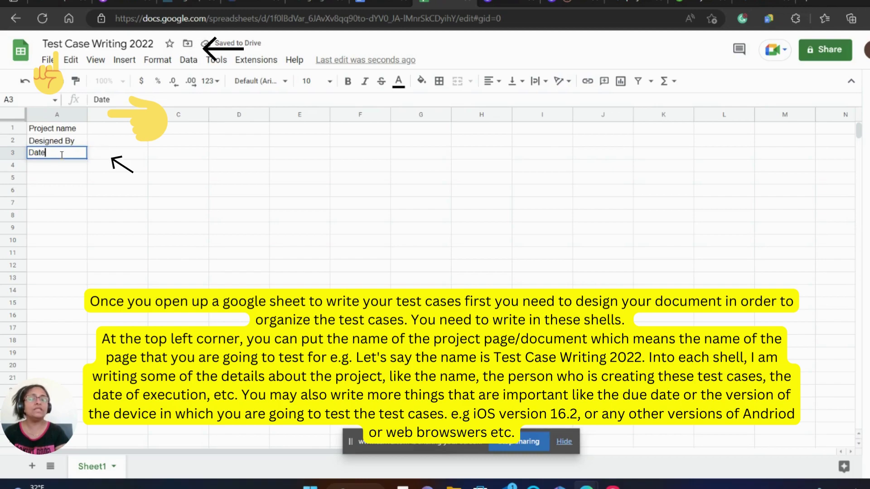
type(" of ex")
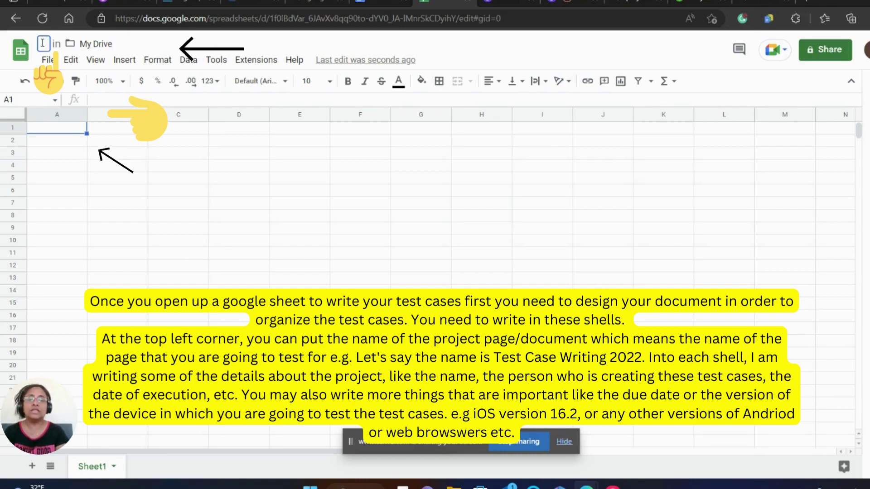
Fill in the empty document title with "Test Case Writing 2022".
type("Test ")
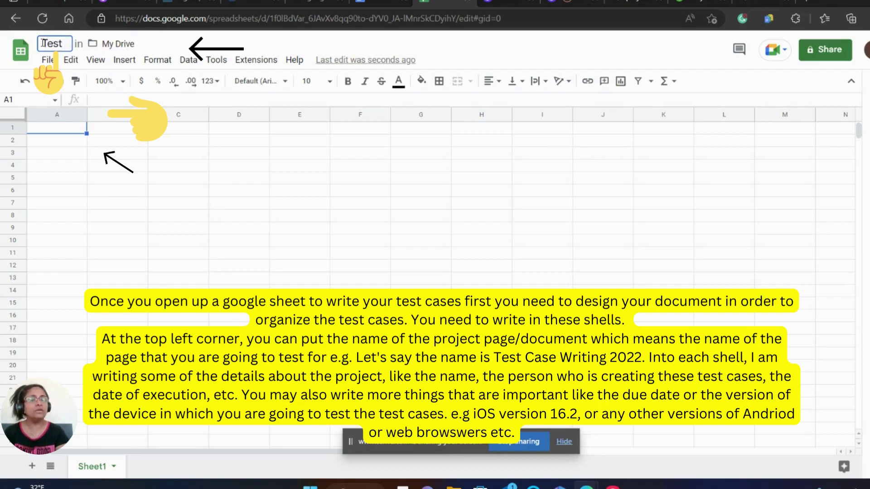
type("Case W")
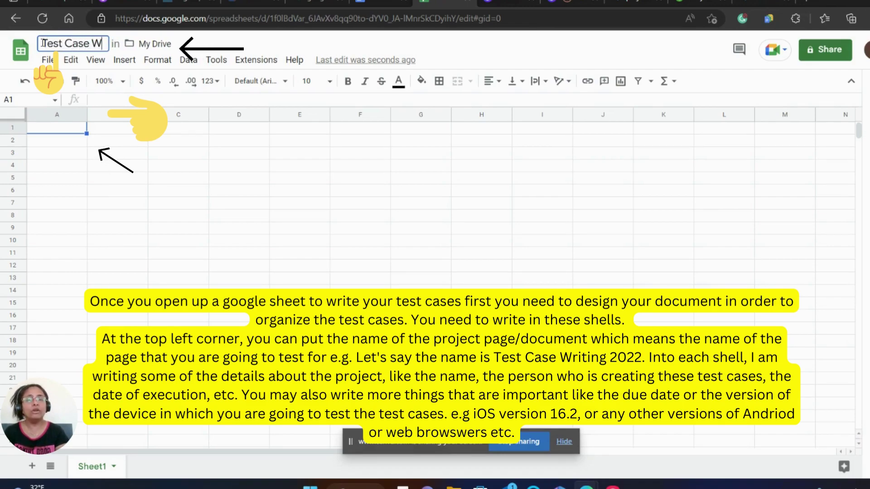
type("riting 2022")
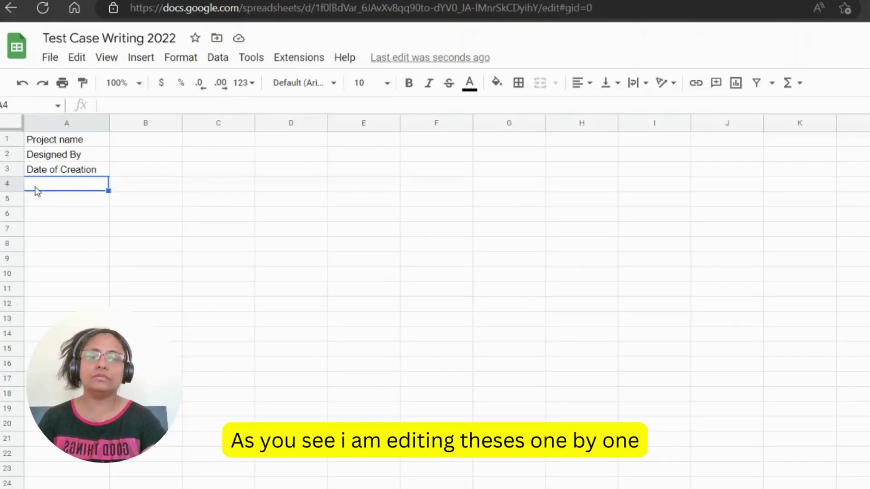
Enter the label "Date of Execution" in cell A4, below the creation date label.
double_click(33, 184)
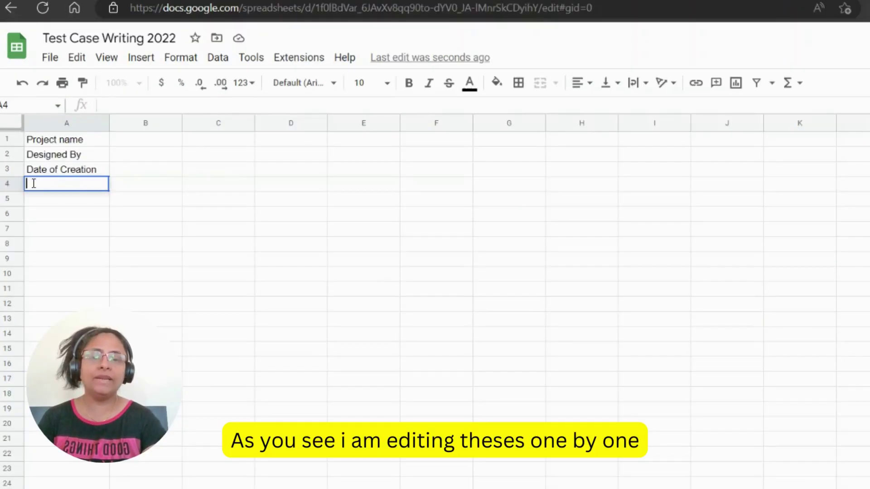
type("Date")
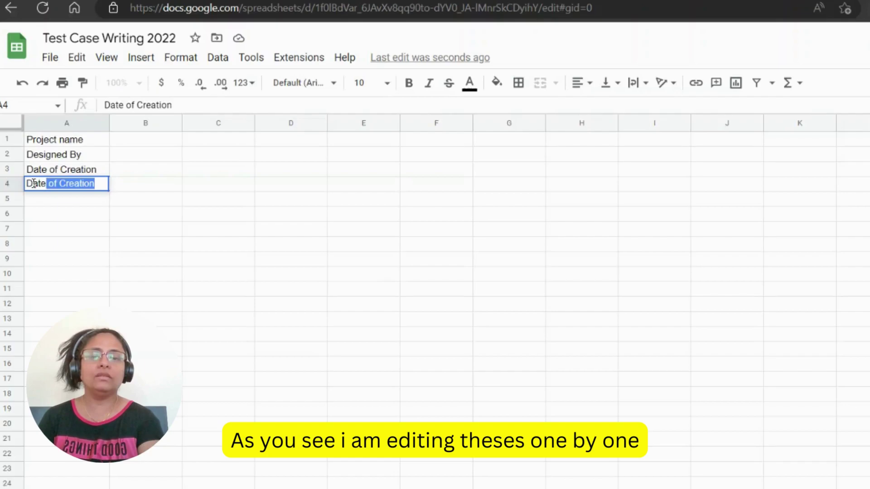
type(" of Execution")
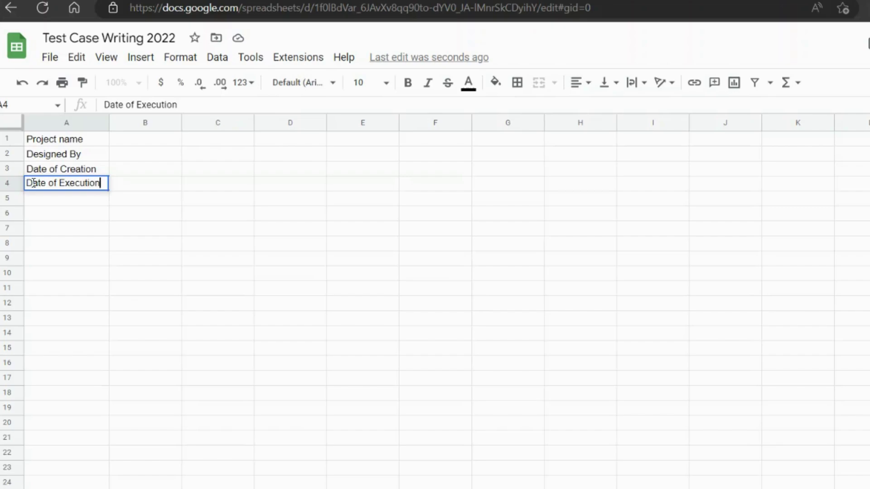
key("Return")
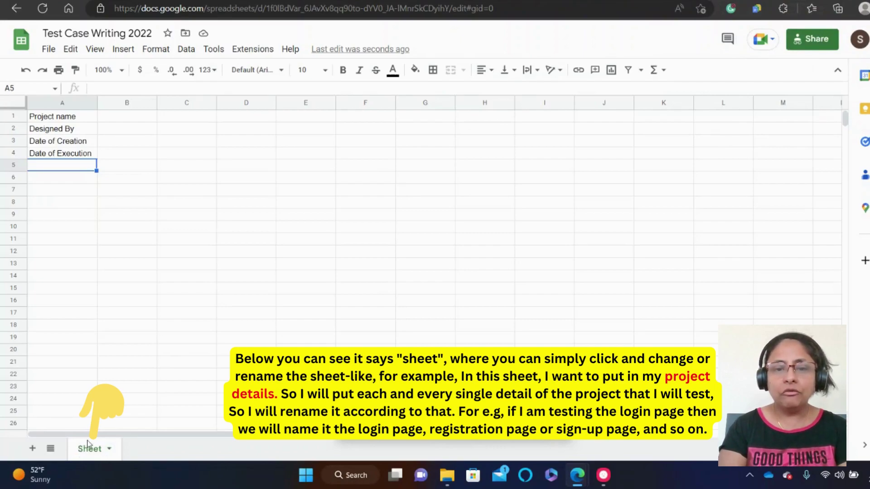
left_click(109, 449)
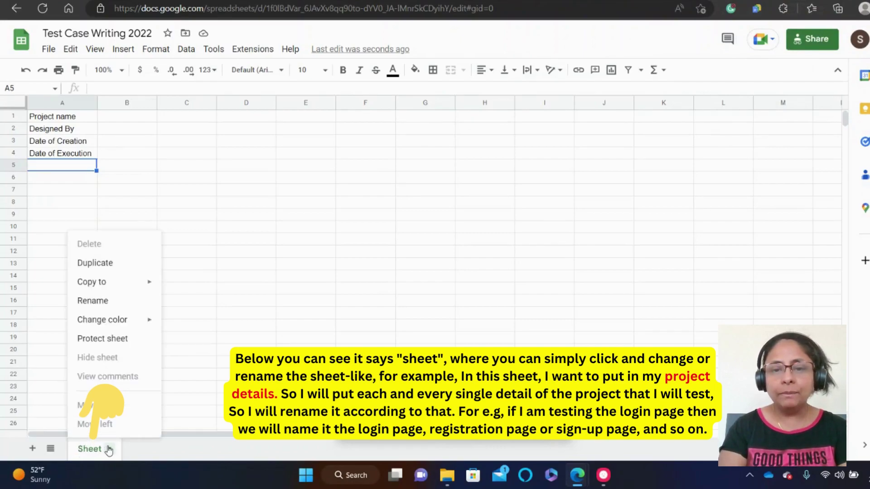
left_click(93, 302)
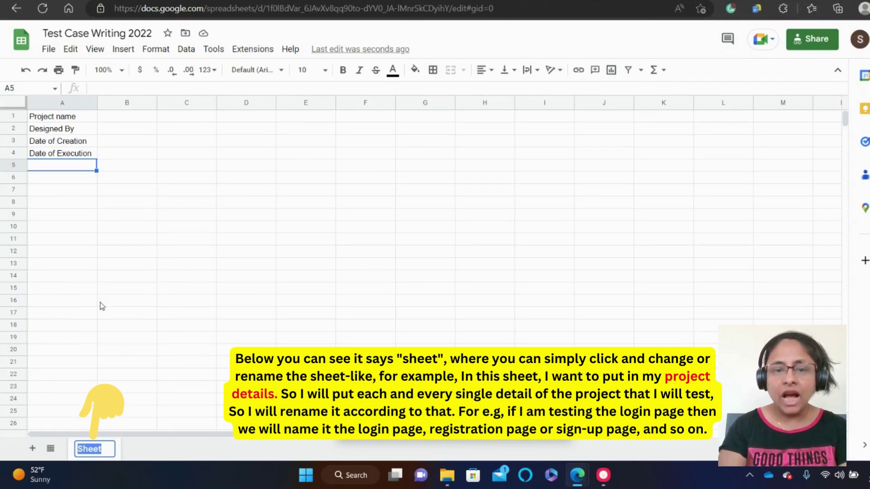
left_click(110, 452)
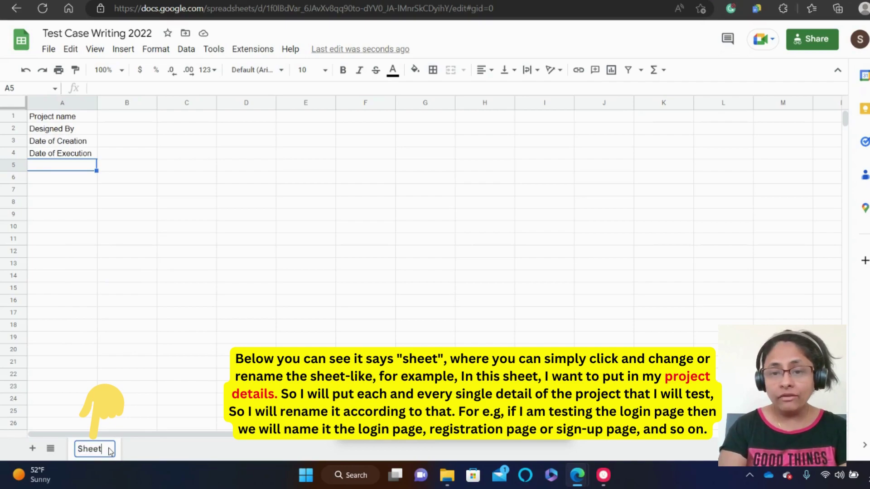
left_click(139, 454)
Rename the sheet named Sheet to "Project Detailes".
left_click(110, 451)
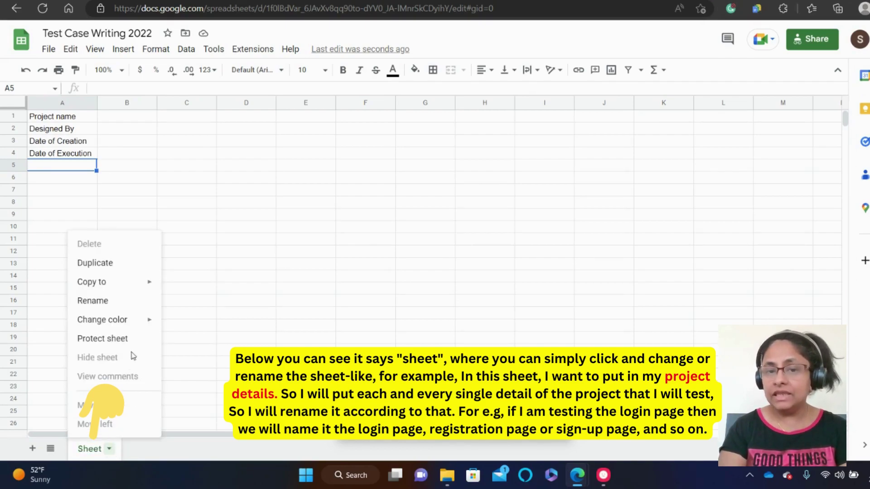
left_click(118, 303)
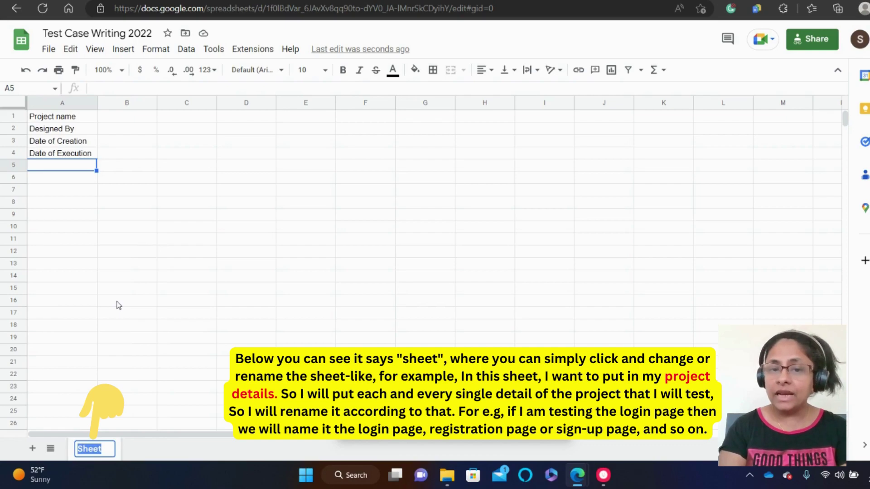
left_click(106, 450)
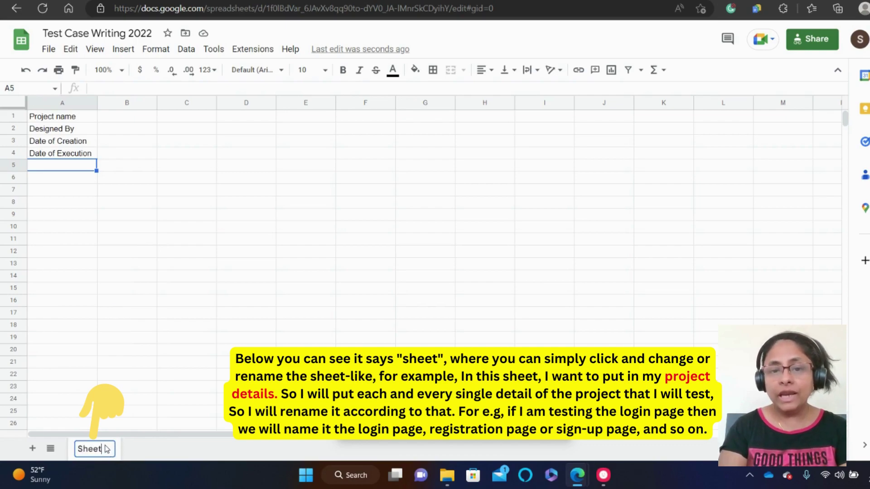
key("BackSpace")
key("BackSpace")
key("BackSpace")
key("BackSpace")
key("BackSpace")
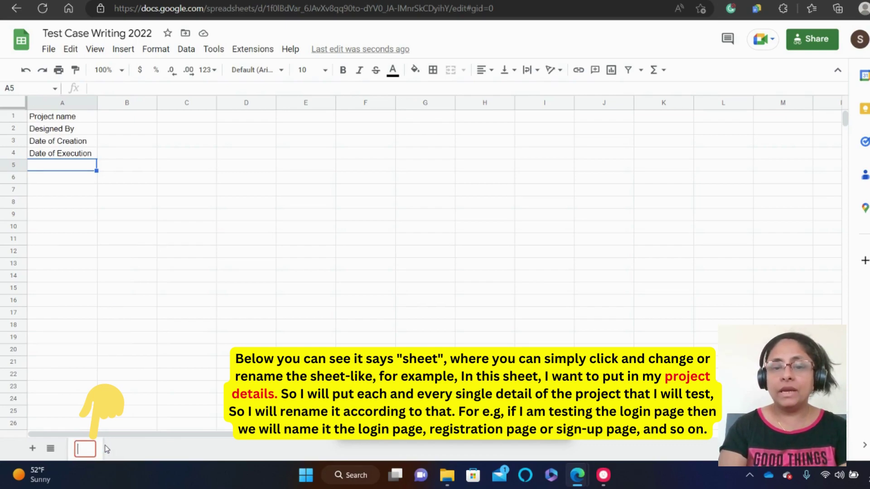
type("Proj")
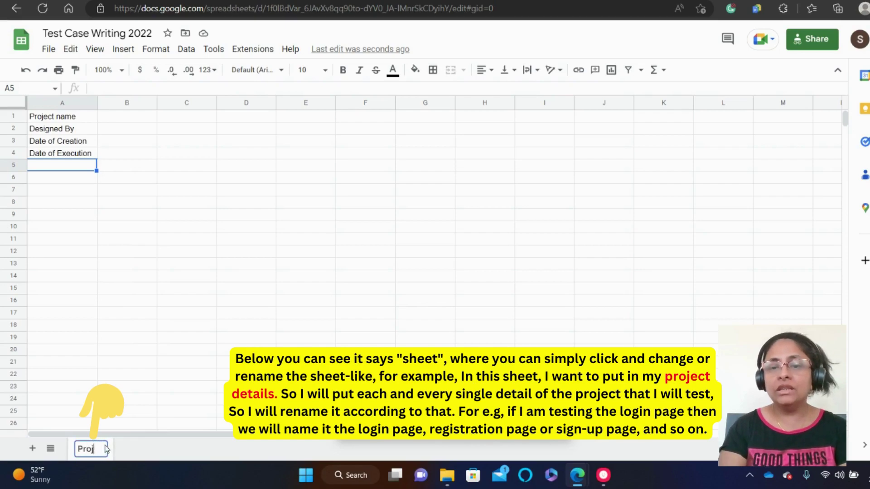
type("ect Detailes")
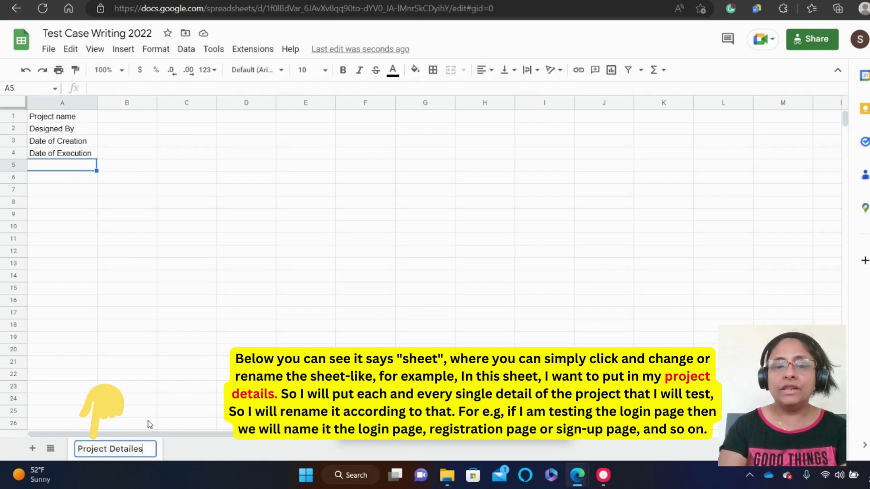
left_click(170, 424)
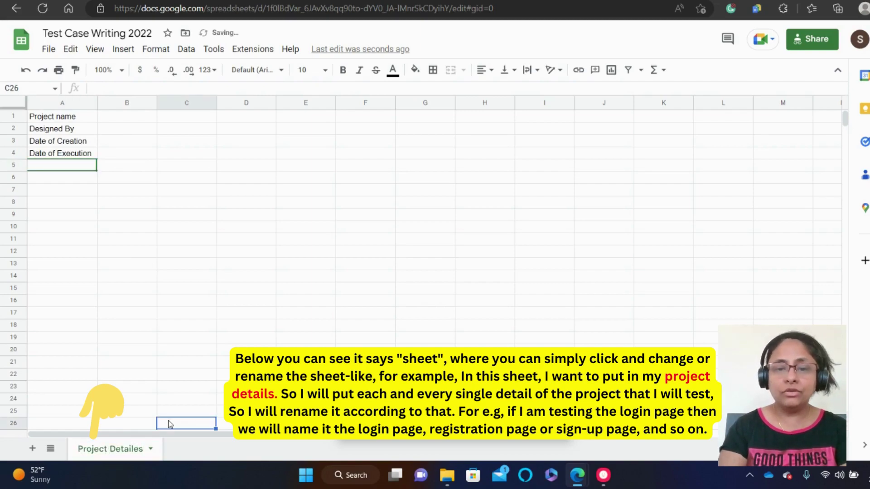
Duplicate the Project Detailes sheet and rename the copy "Login Page".
left_click(150, 450)
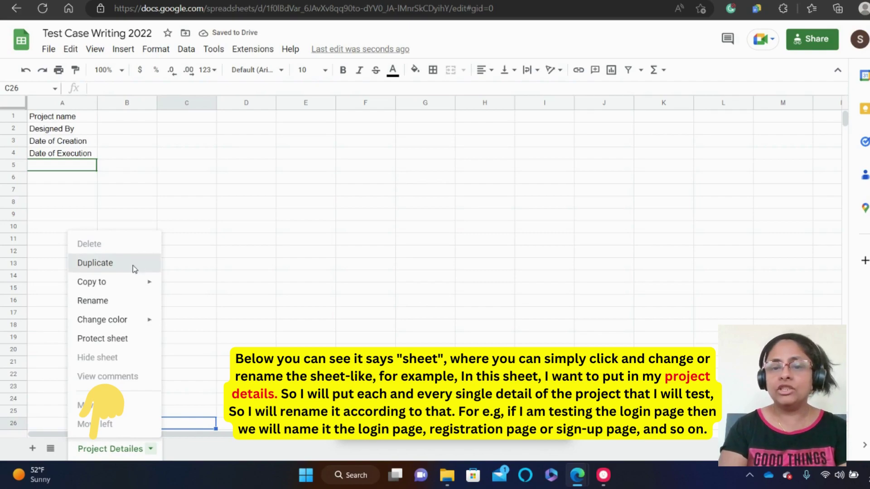
left_click(134, 268)
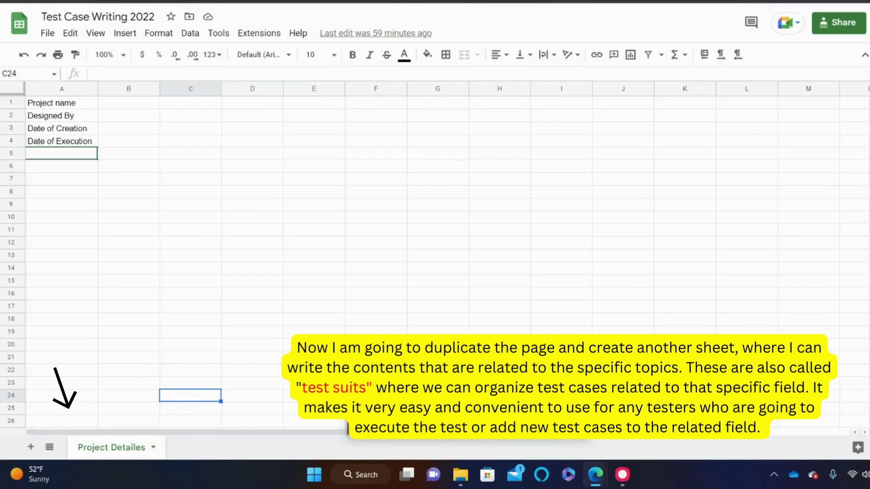
left_click(153, 448)
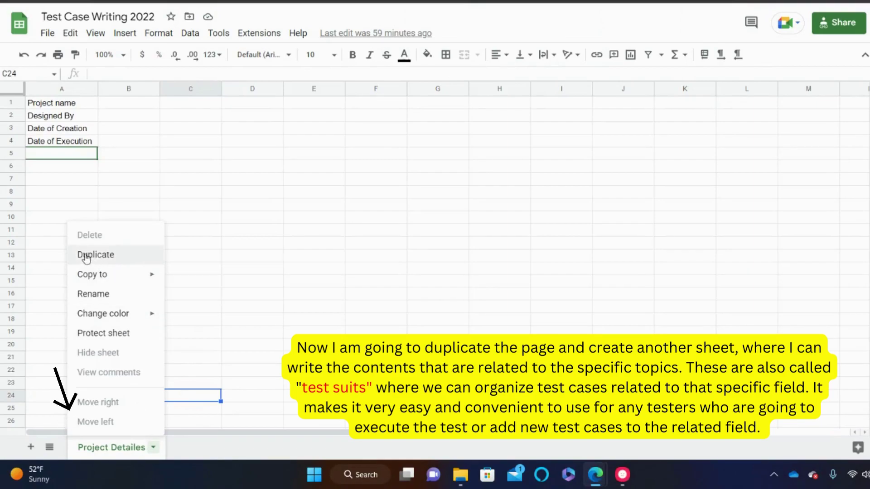
left_click(109, 256)
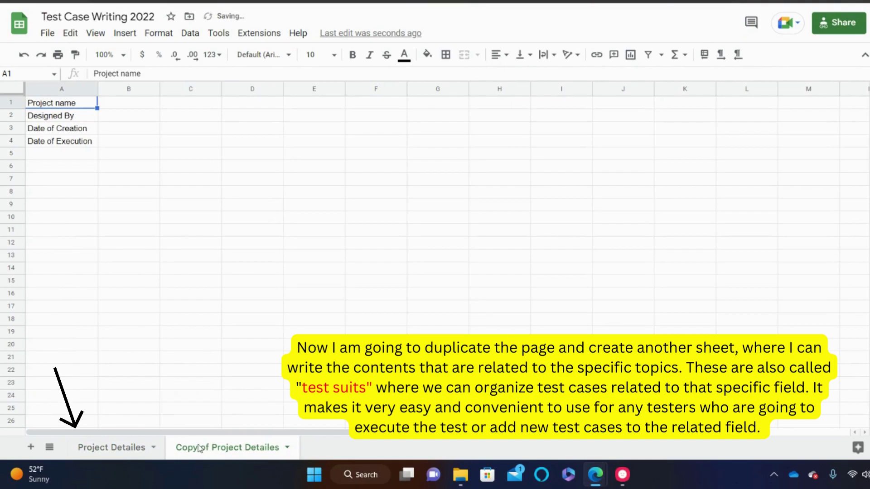
double_click(265, 447)
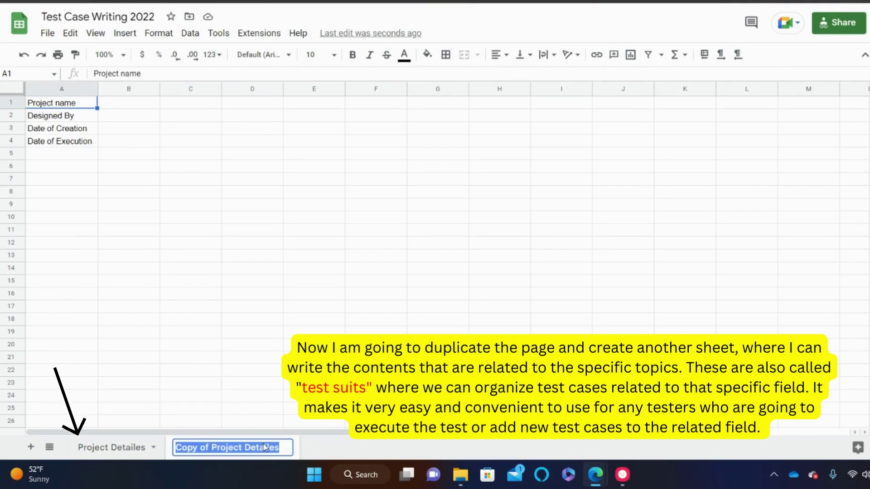
type("Login ")
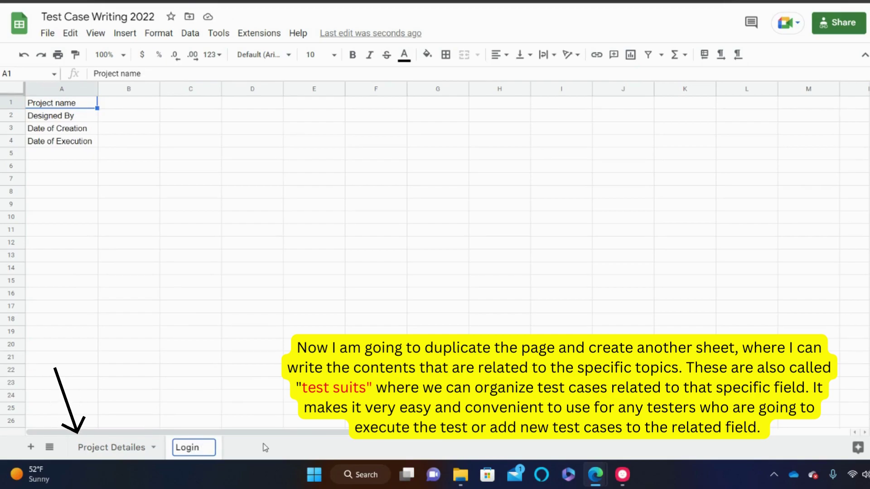
type("Page")
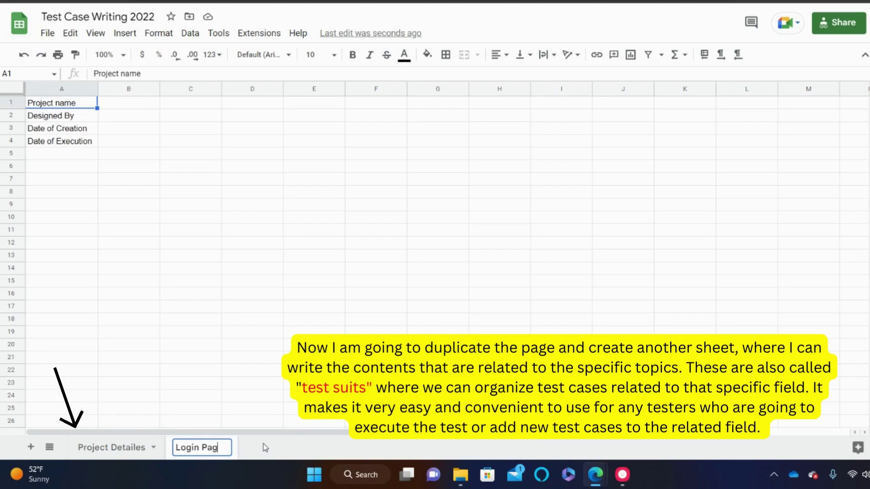
left_click(255, 404)
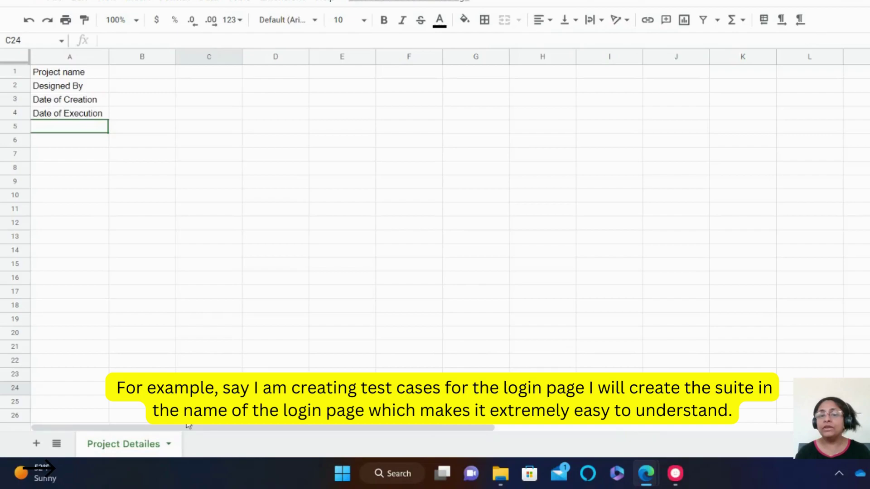
left_click(169, 445)
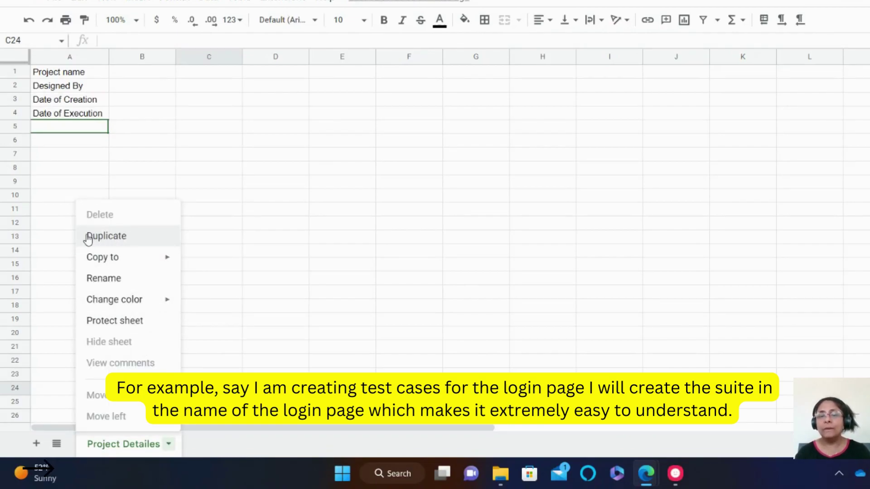
left_click(121, 239)
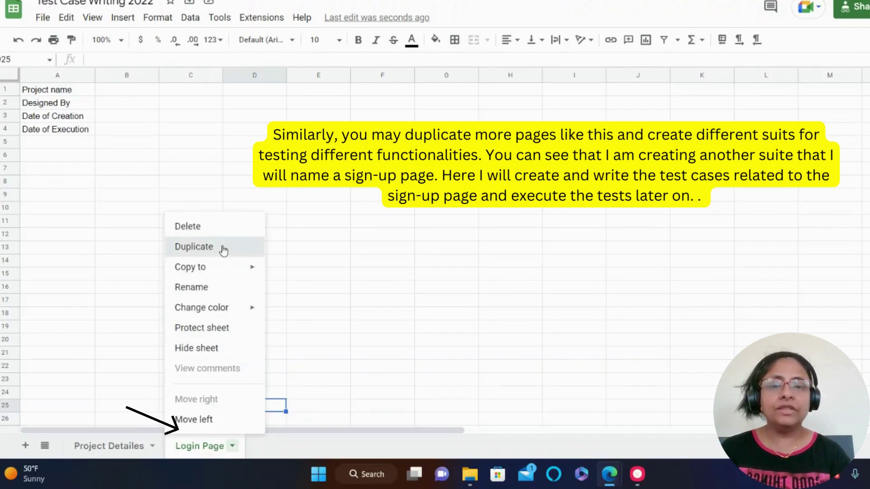
Duplicate the Login Page sheet and rename the copy "Sign-up page".
left_click(224, 250)
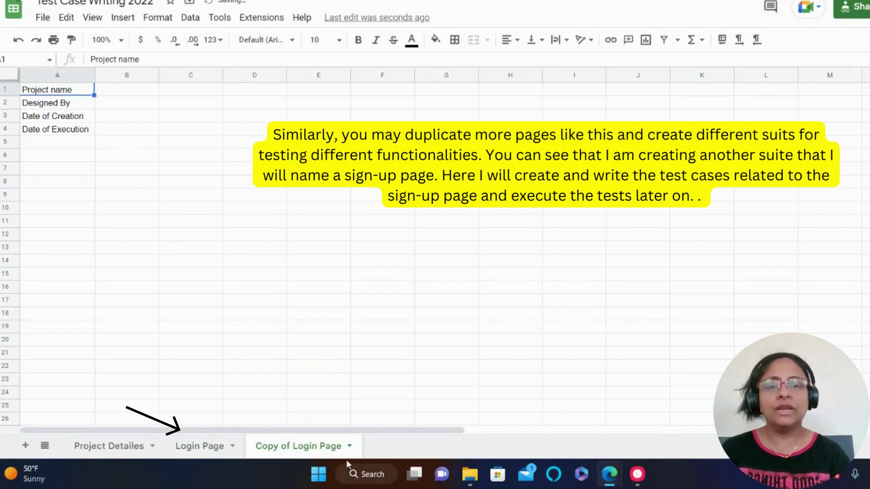
double_click(333, 448)
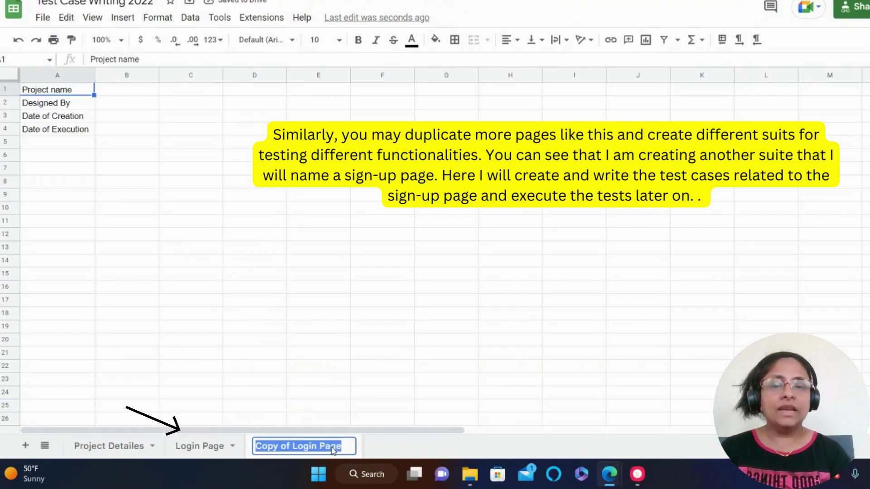
type("Sign")
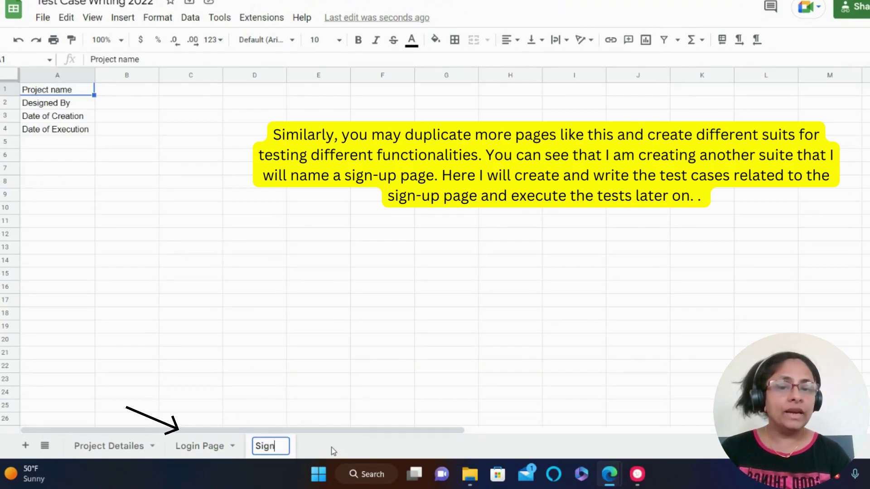
type("-up ")
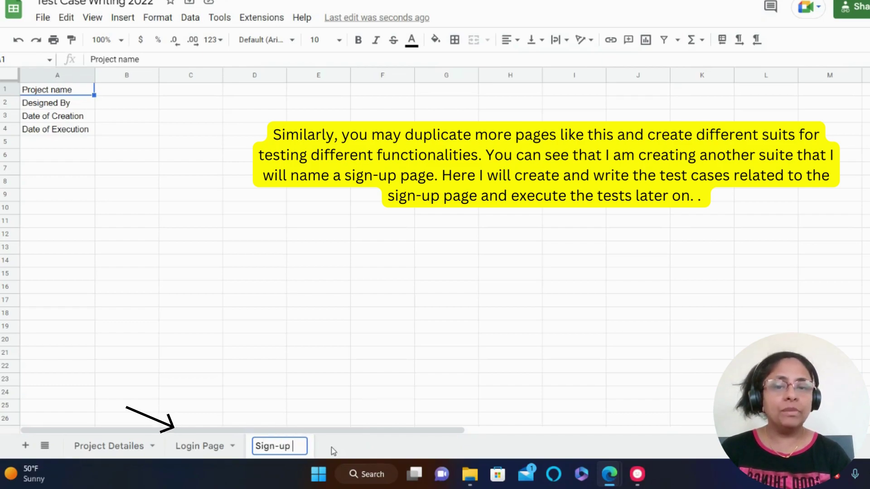
type("page")
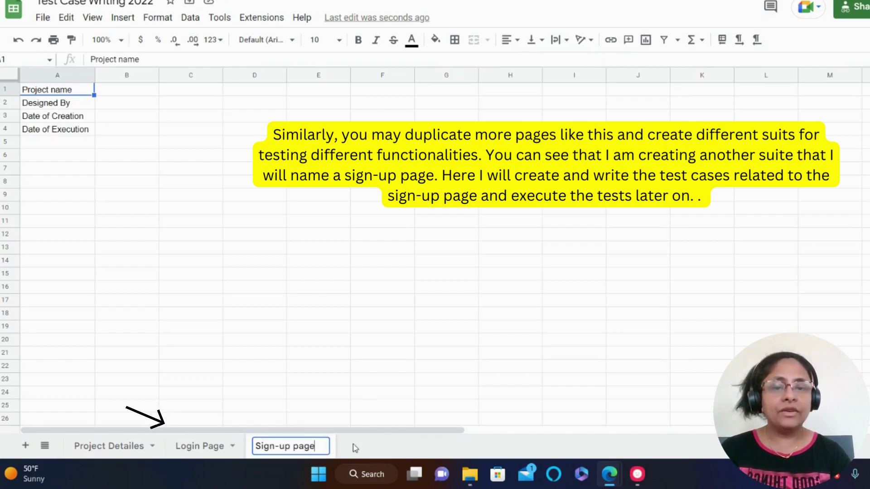
key("Return")
left_click(319, 421)
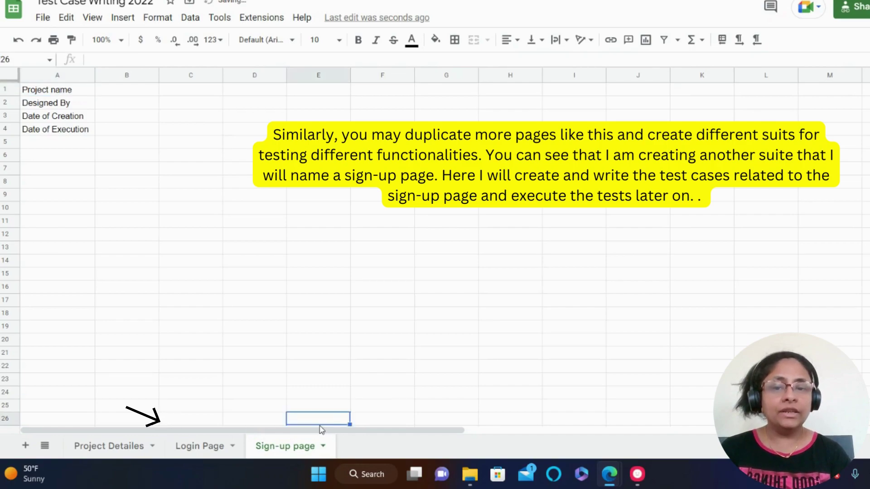
Move the Sign-up page sheet between the Project Detailes and Login Page sheets.
left_click(324, 449)
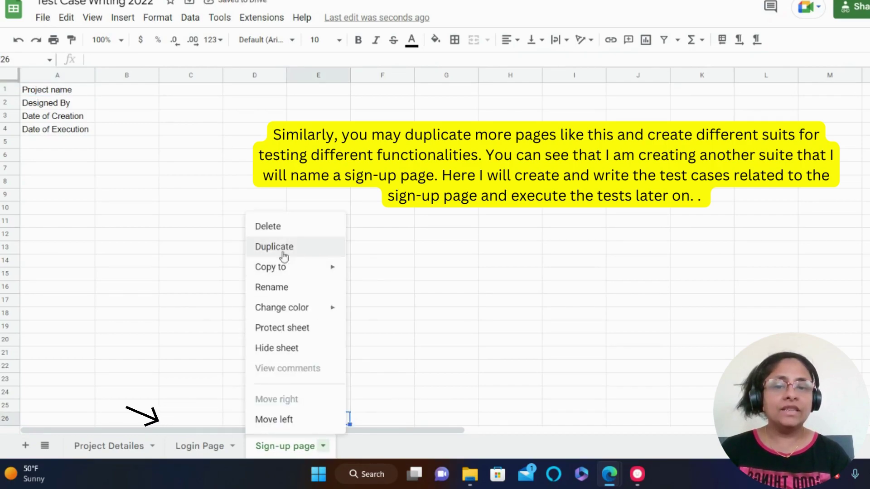
left_click(208, 448)
double_click(208, 448)
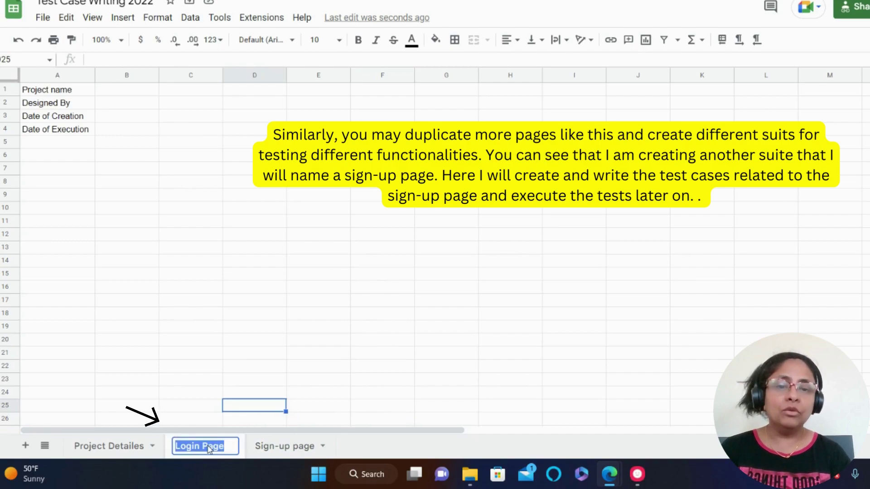
left_click(297, 448)
left_click_drag(298, 449, 199, 436)
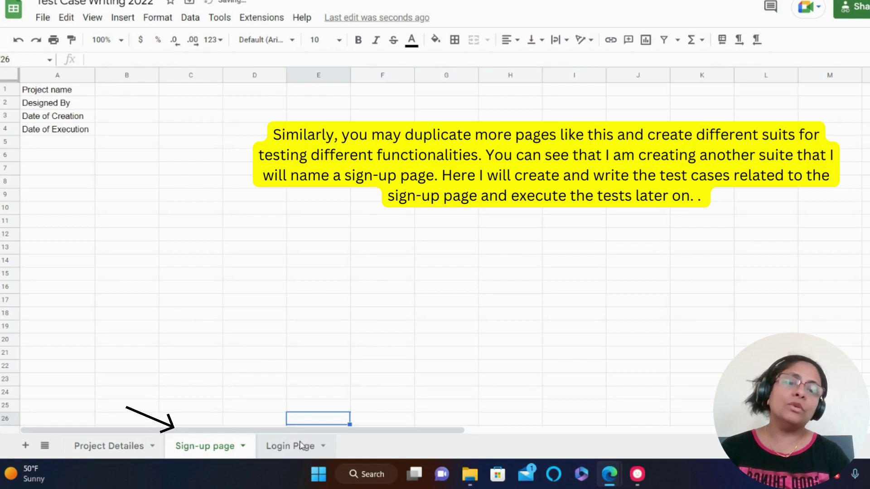
left_click_drag(305, 447, 272, 442)
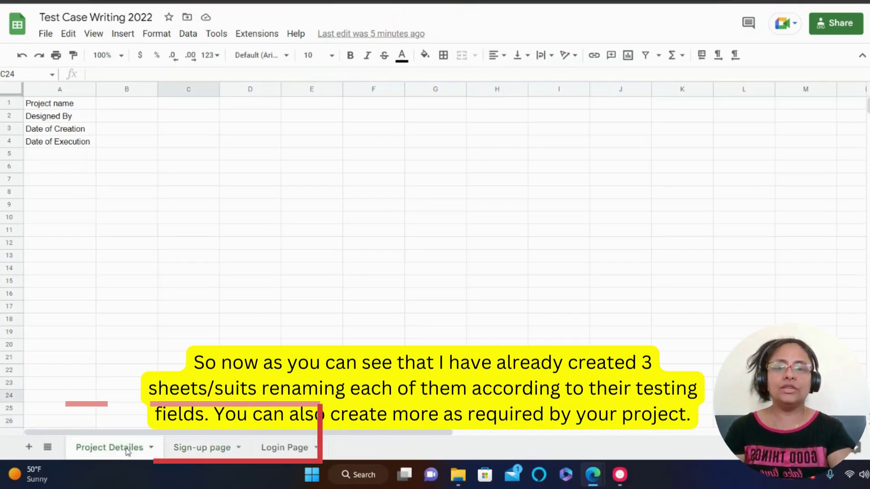
left_click(203, 448)
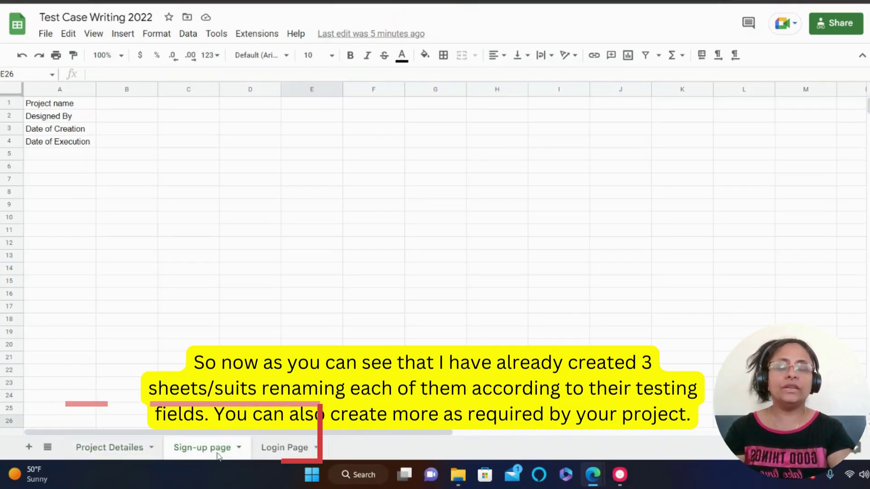
left_click(294, 449)
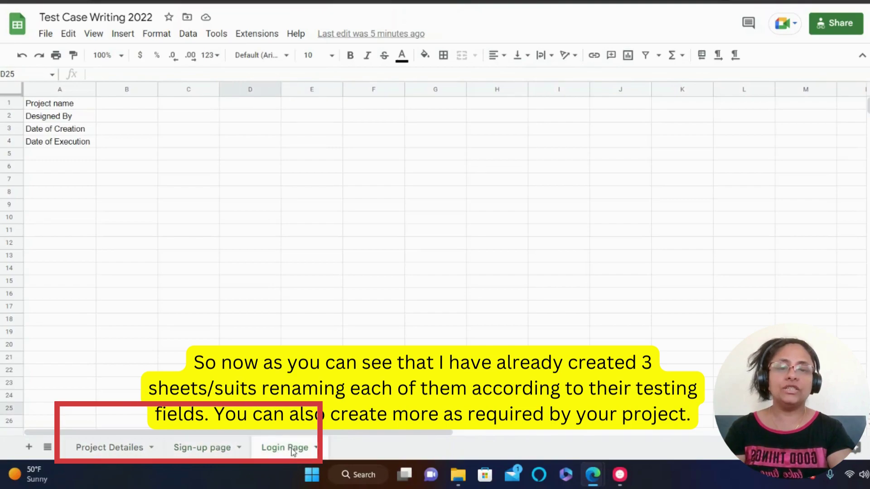
left_click(117, 448)
left_click(186, 448)
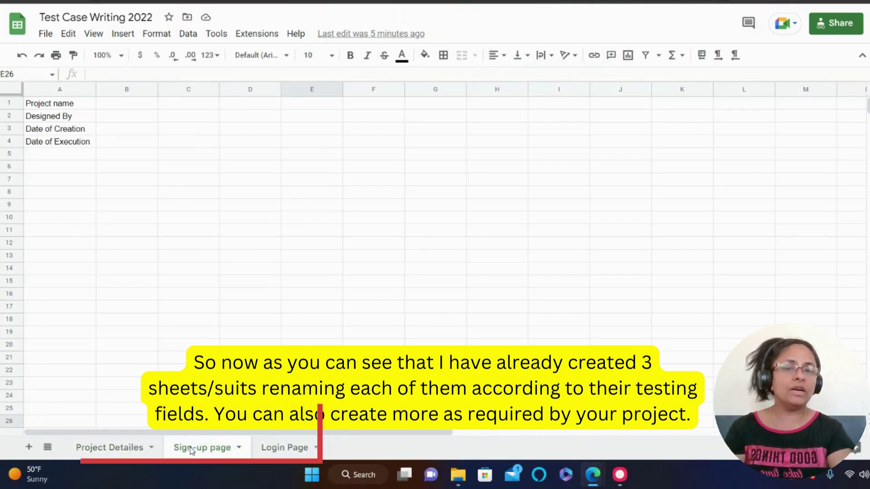
Duplicate the Login Page sheet to add one more test suite sheet.
left_click(292, 449)
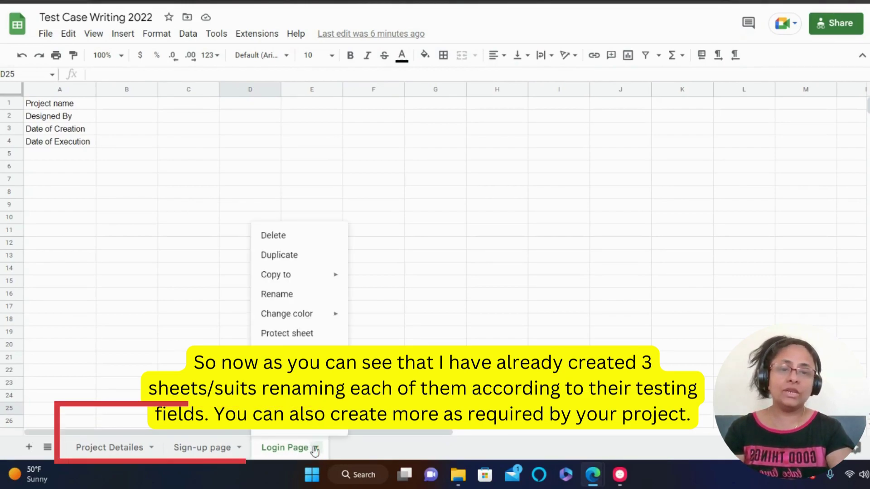
left_click(311, 255)
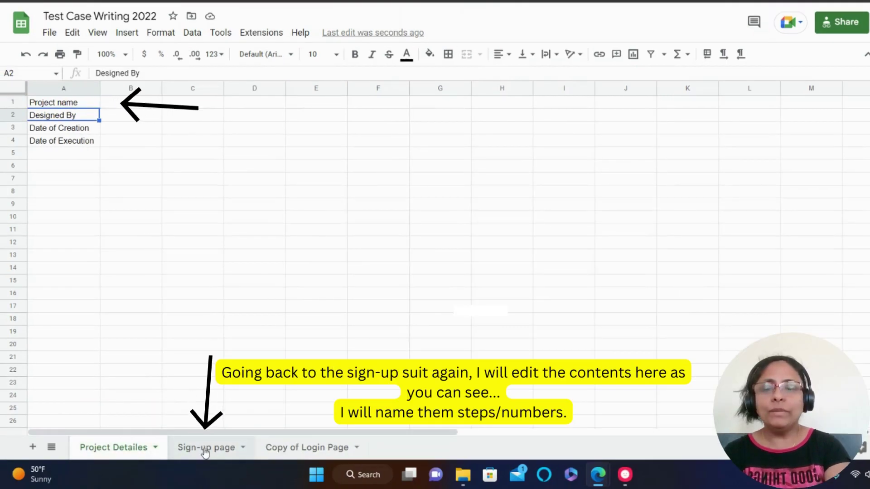
Replace the "Project name" label in cell A1 of the Sign-up page sheet with "Steps/number".
left_click(205, 449)
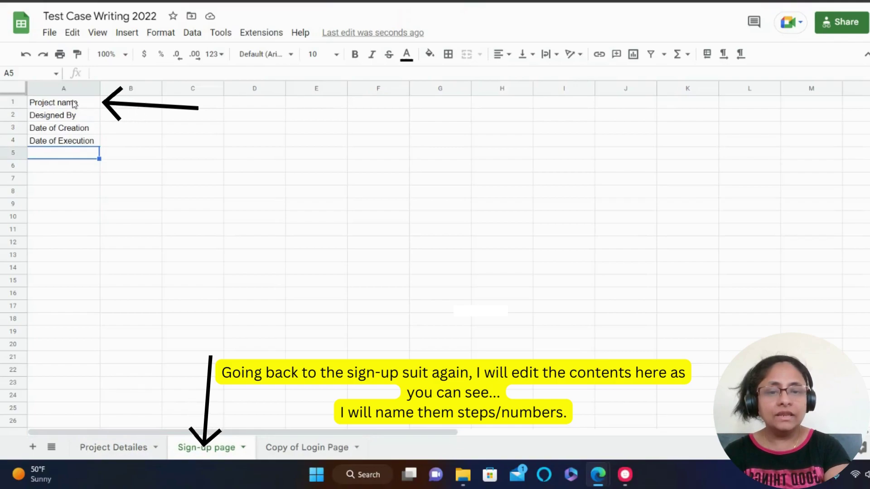
double_click(86, 102)
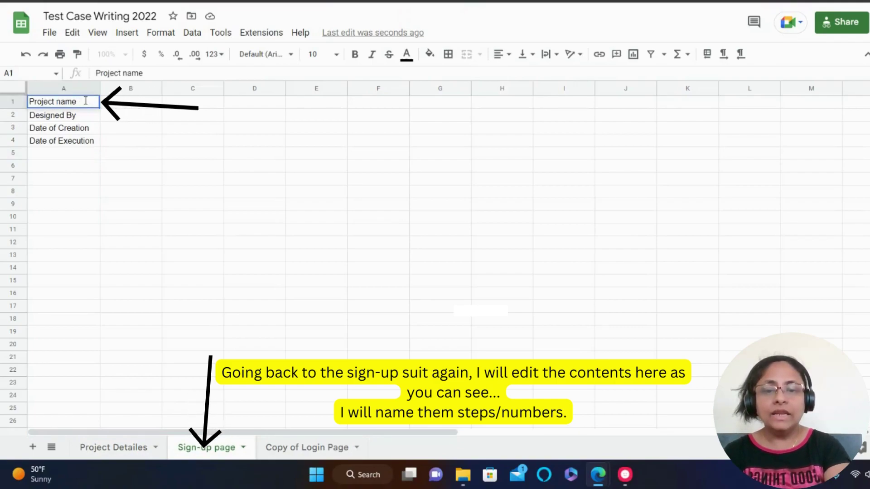
key("BackSpace")
key("BackSpace")
key("BackSpace")
key("BackSpace")
key("BackSpace")
key("BackSpace")
key("BackSpace")
key("BackSpace")
key("BackSpace")
key("BackSpace")
key("BackSpace")
key("BackSpace")
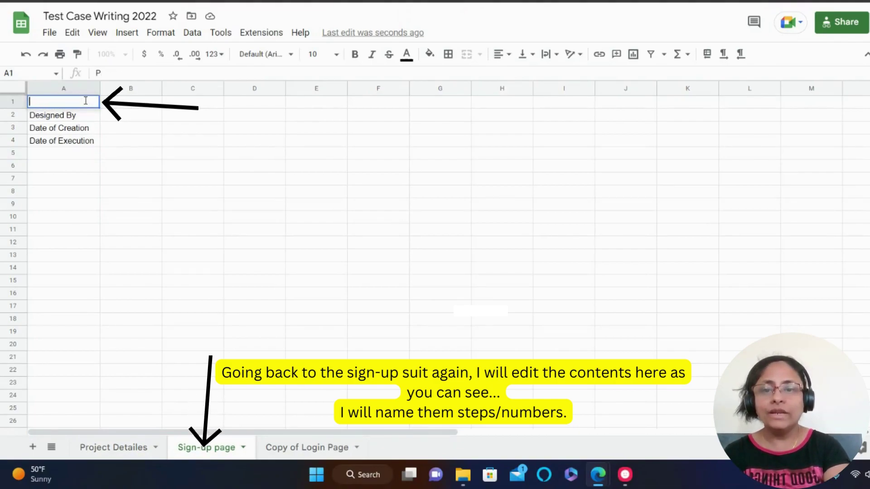
type("Ste")
type("p")
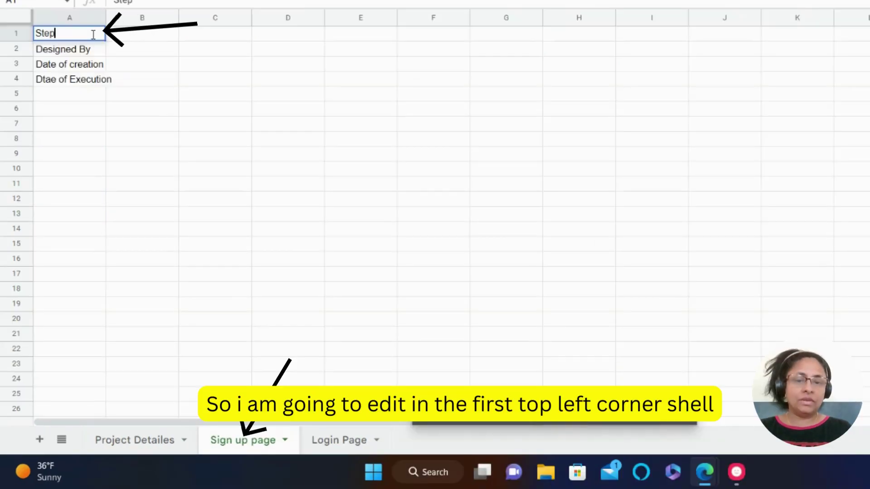
type("s ")
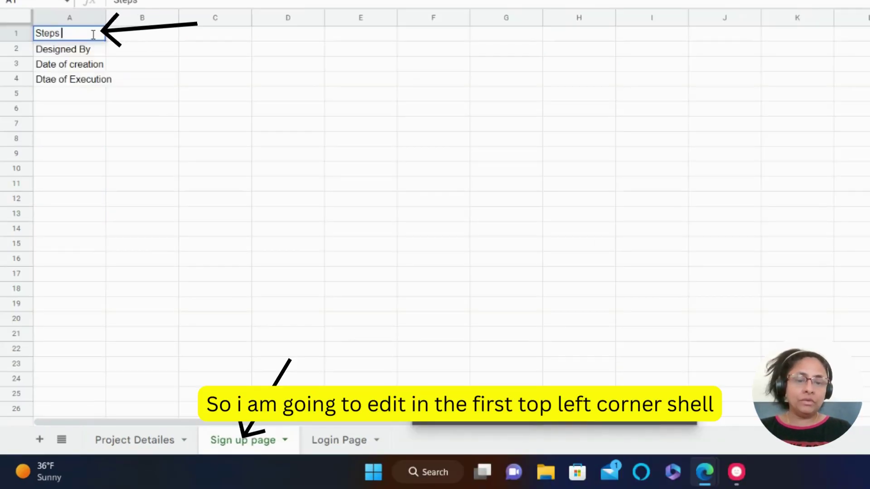
type("num")
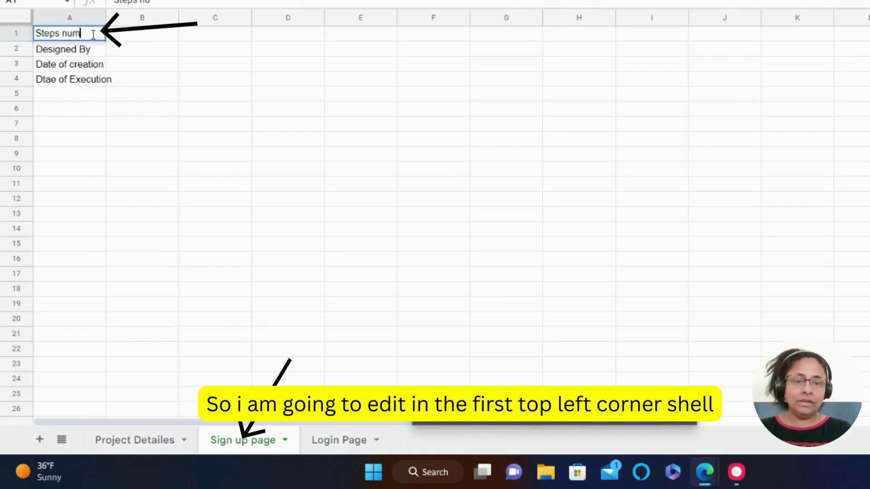
type("ber")
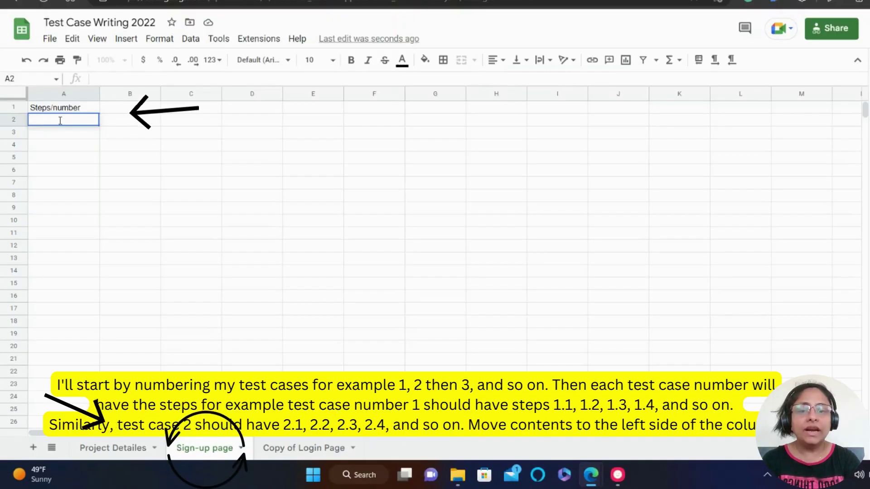
Number the first test case and its steps as 1, 1.1, 1.2, 1.3 and 1.4 in A2:A6, and enter 2 in A7.
type("1")
left_click(53, 135)
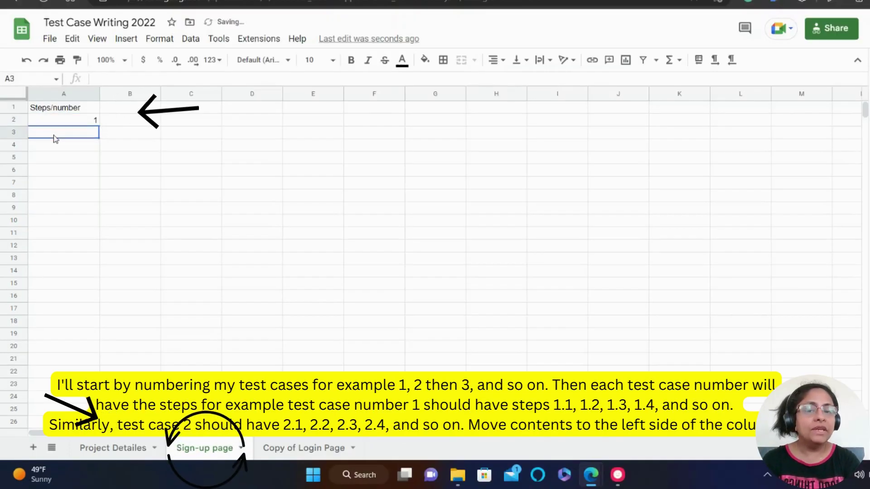
type("1.1")
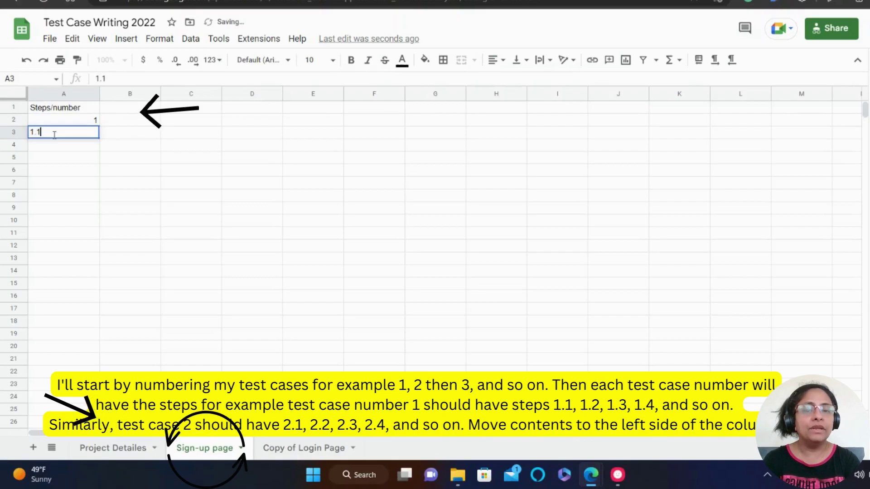
left_click(50, 144)
type("1")
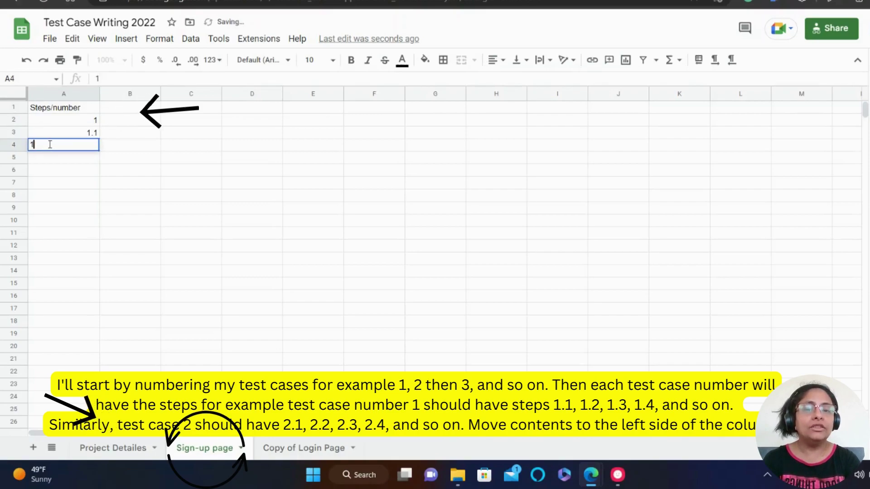
type(".2")
left_click(45, 161)
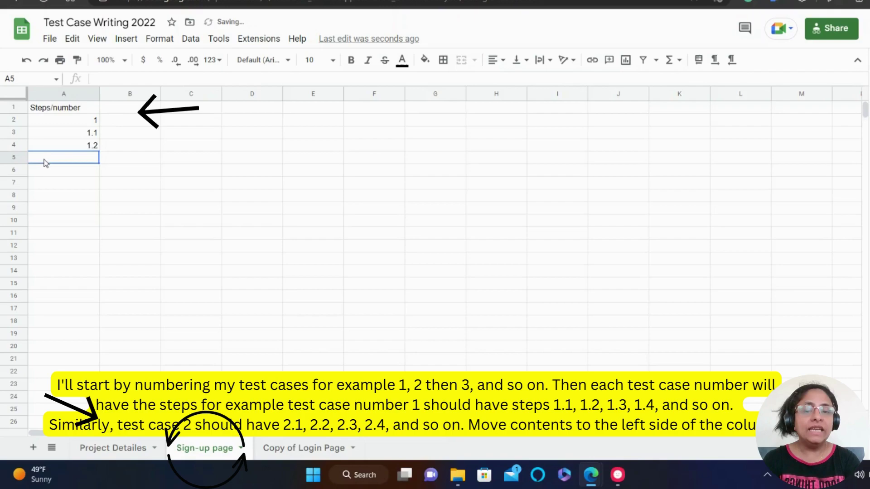
type("1.3")
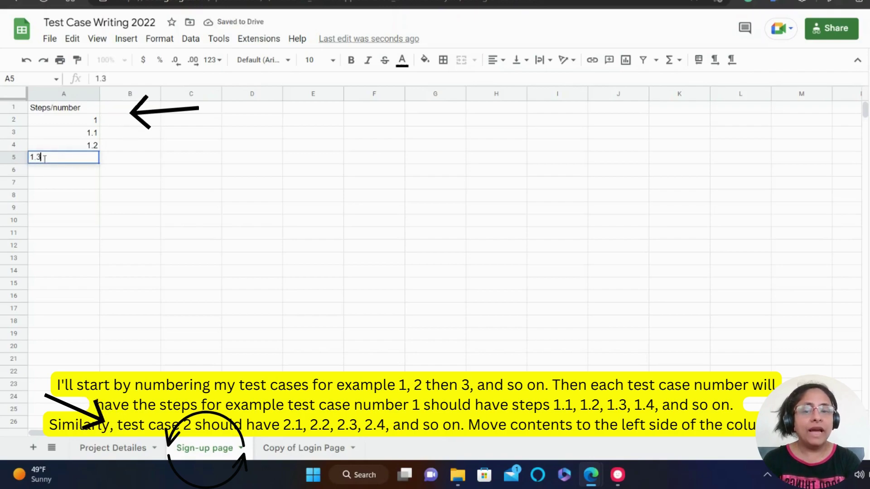
left_click(39, 174)
type("1")
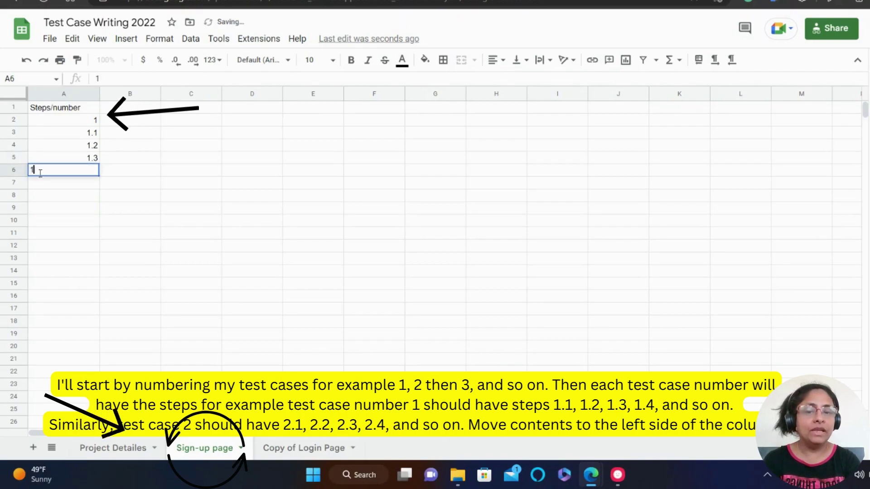
type(".4")
left_click(51, 187)
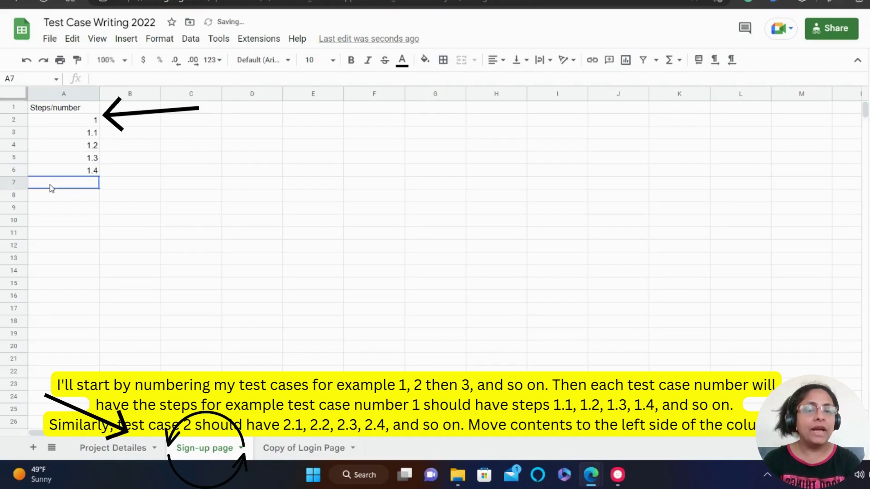
type("2")
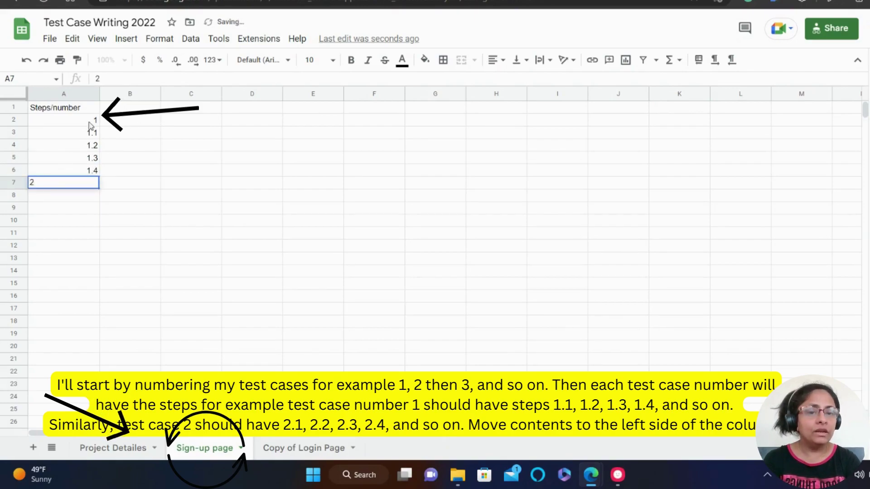
Left-align the numbers 1 and 1.1 in cells A2 and A3 of the sign-up sheet.
left_click(96, 119)
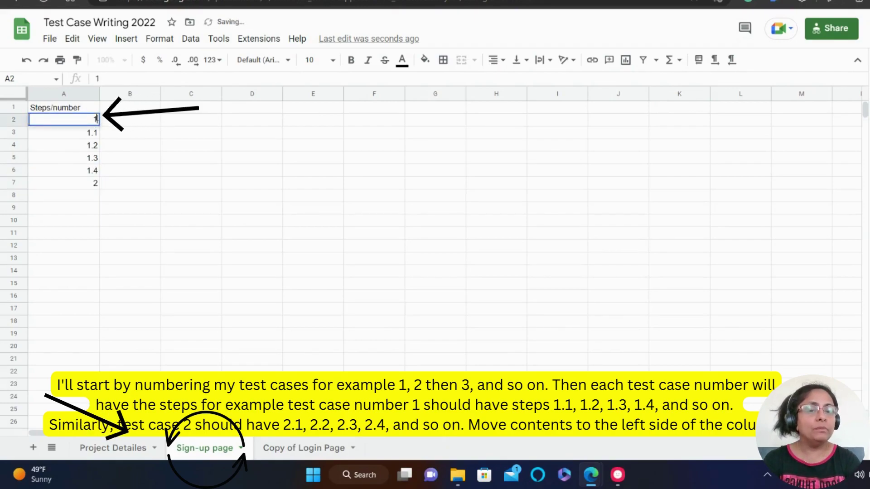
left_click(496, 61)
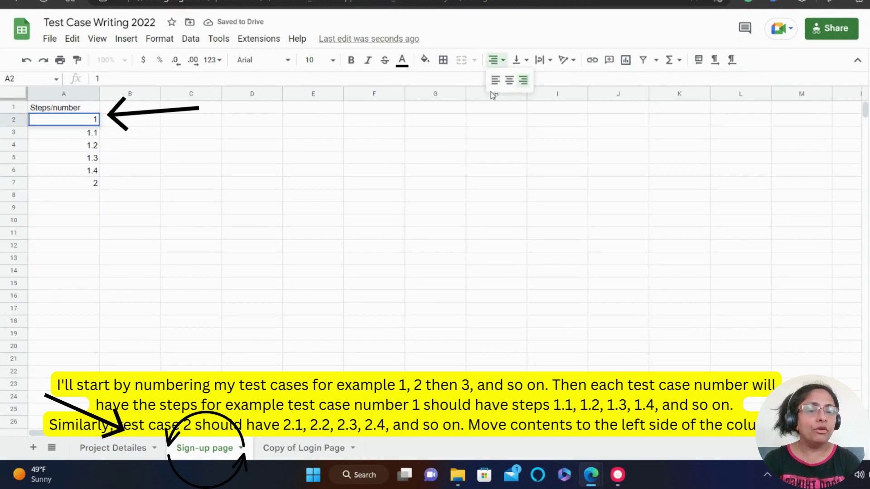
left_click(495, 79)
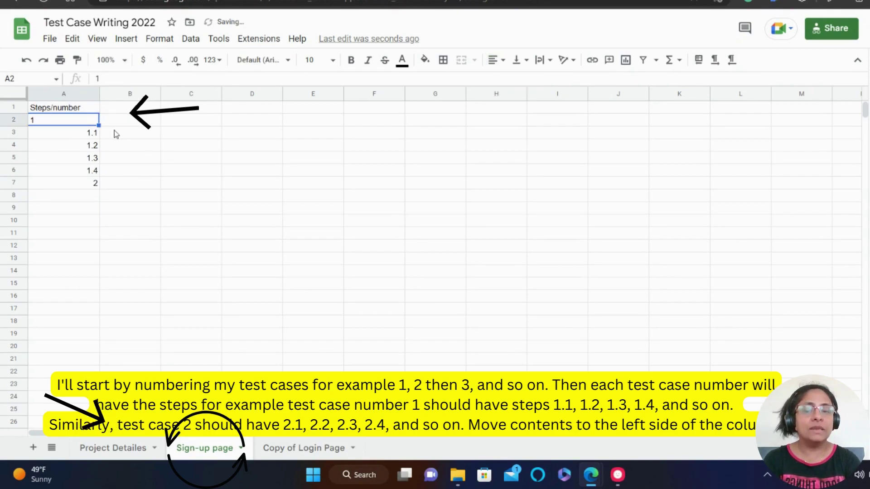
double_click(89, 133)
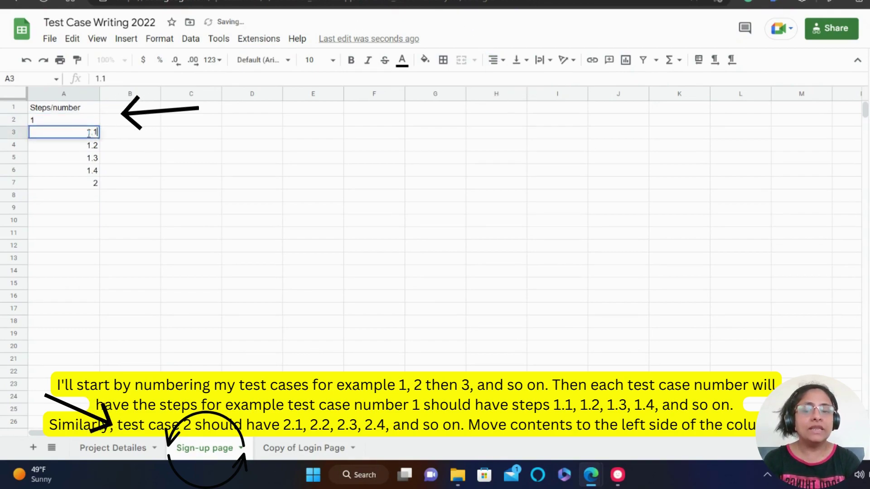
left_click(494, 59)
left_click(495, 86)
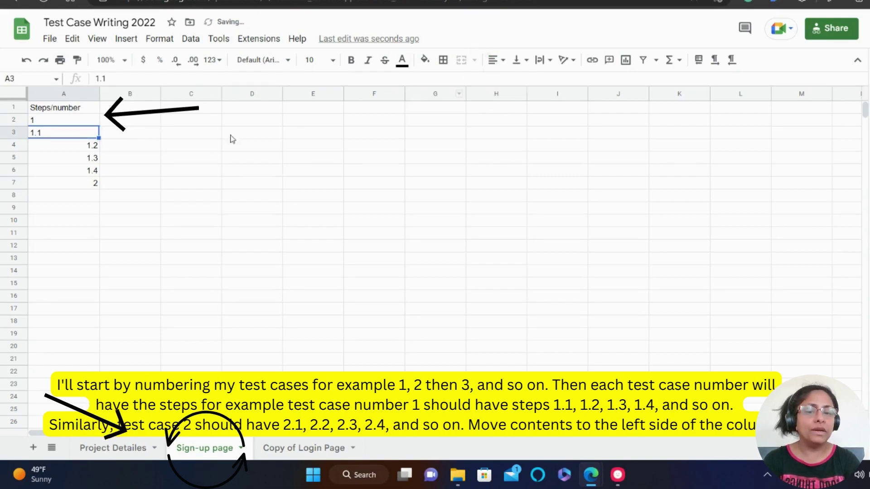
double_click(92, 148)
Make the "Steps/number" heading in cell A1 bold and give the cell an orange fill.
key("ctrl+a")
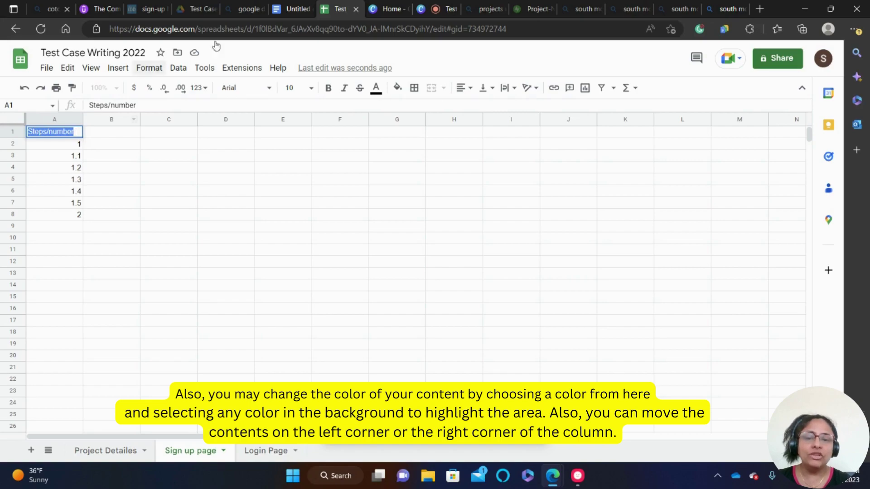
left_click(328, 93)
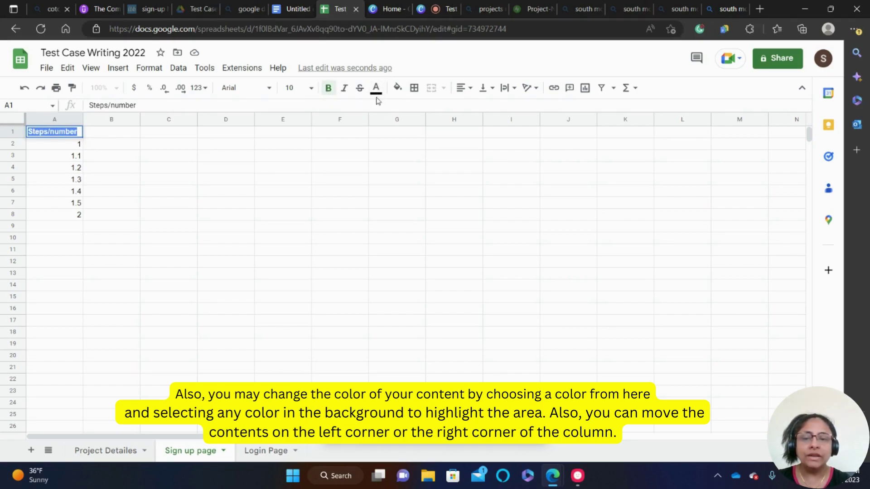
left_click(399, 90)
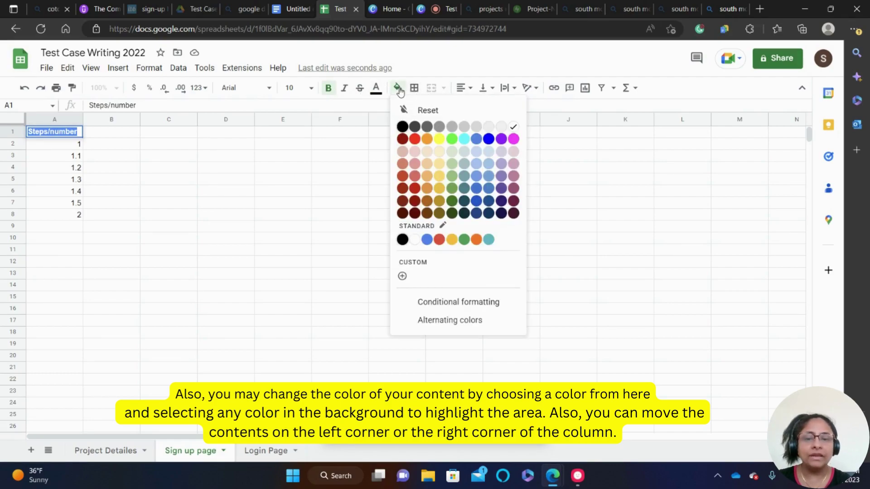
left_click(427, 139)
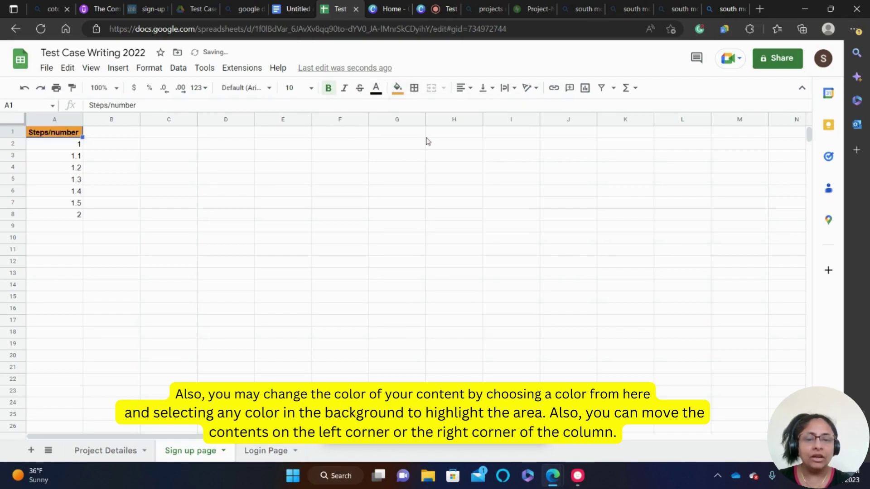
Left-align all the step numbers below the heading in column A, from 1 in A2 through 2 in A8.
left_click(75, 146)
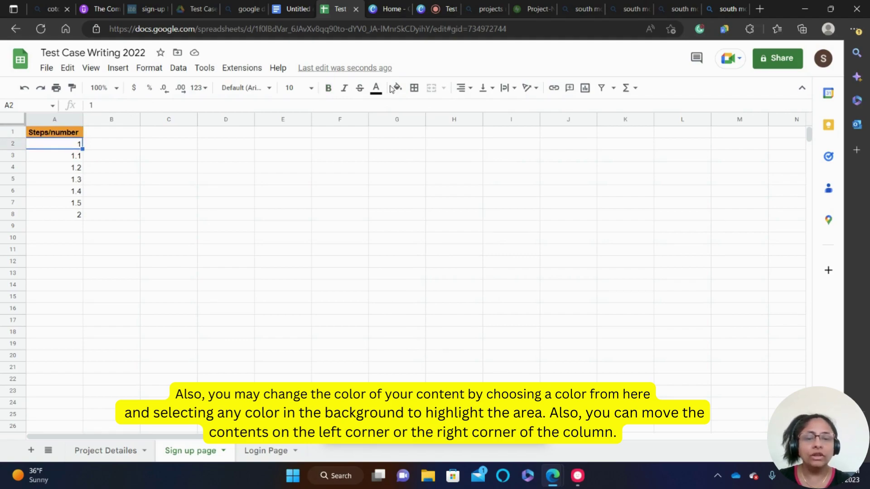
left_click(463, 88)
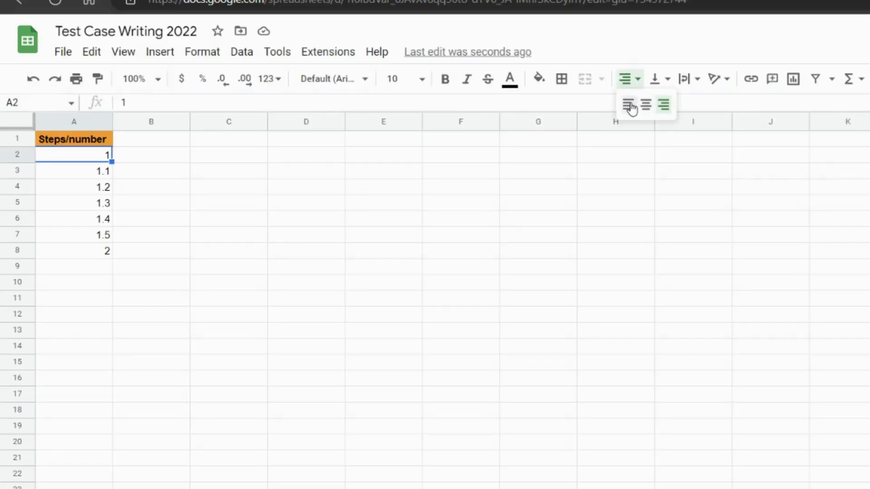
left_click(628, 105)
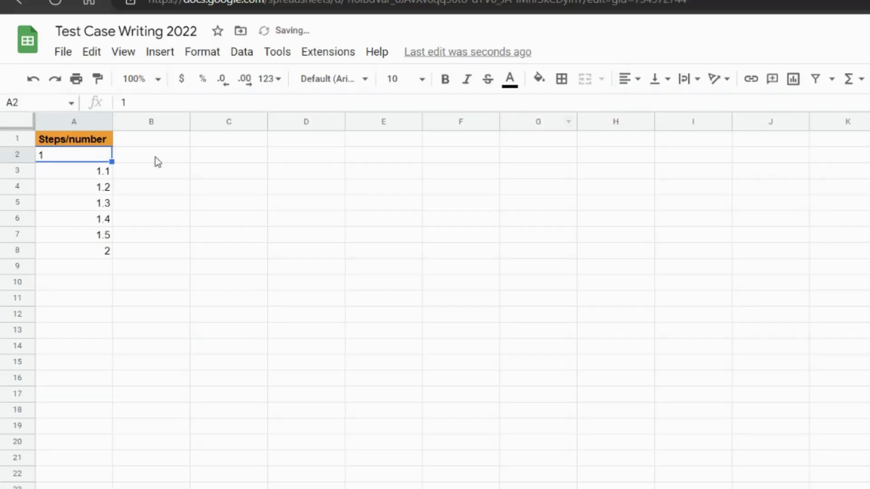
left_click(100, 177)
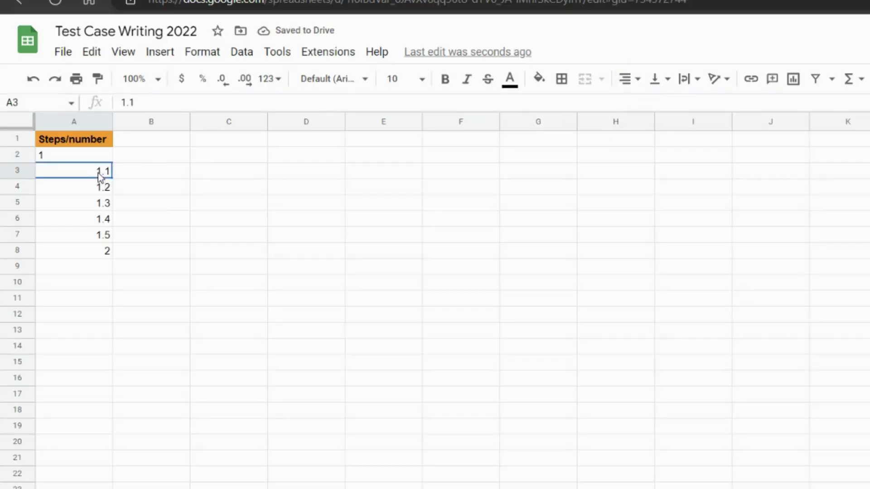
left_click(626, 79)
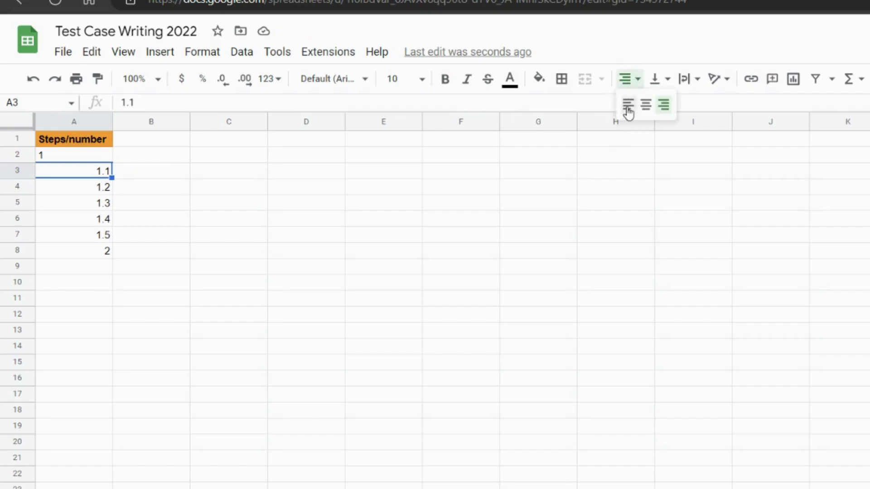
left_click(628, 105)
left_click(102, 189)
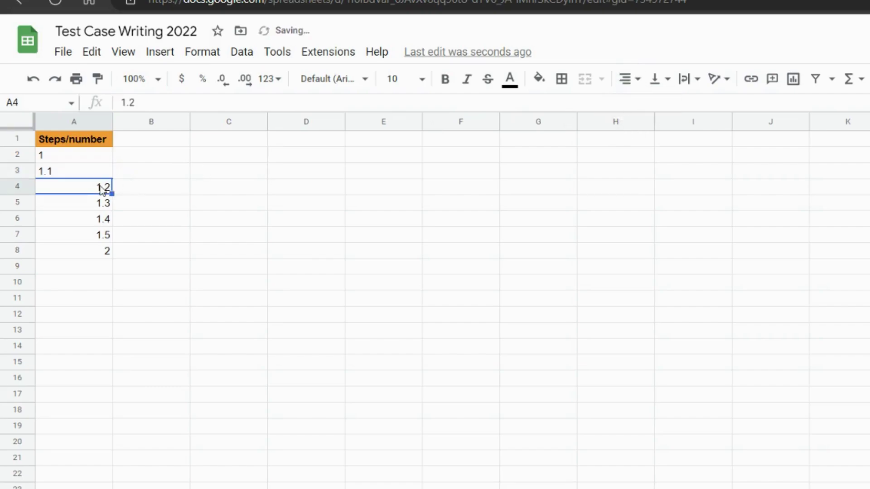
left_click(634, 80)
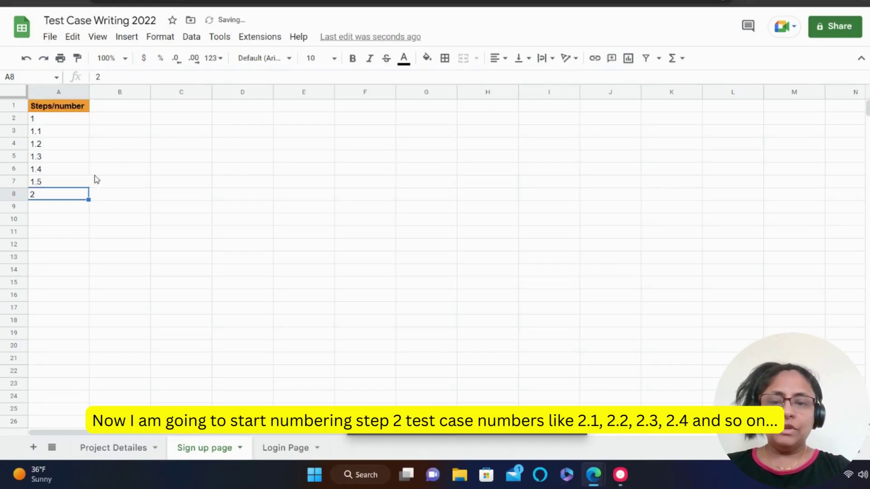
Number the steps of the second test case as 2.1, 2.2, 2.3, 2.4 and 2.5 in cells A9 to A13.
left_click(42, 212)
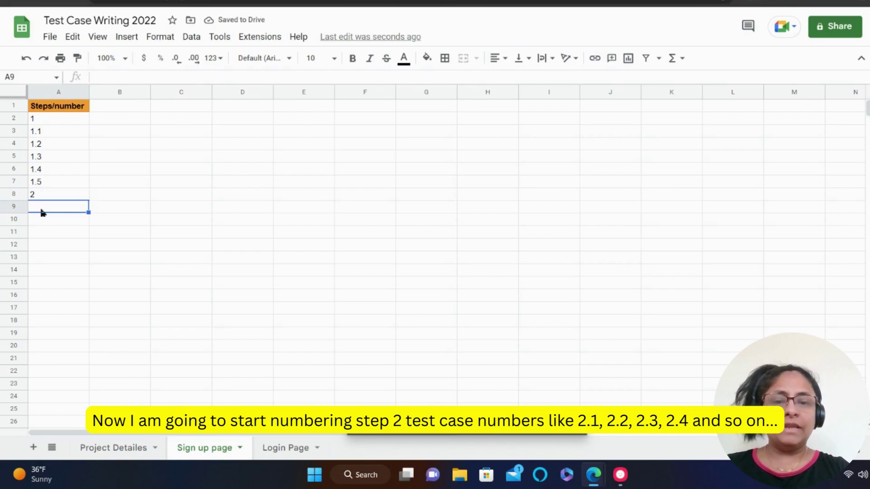
type("2.")
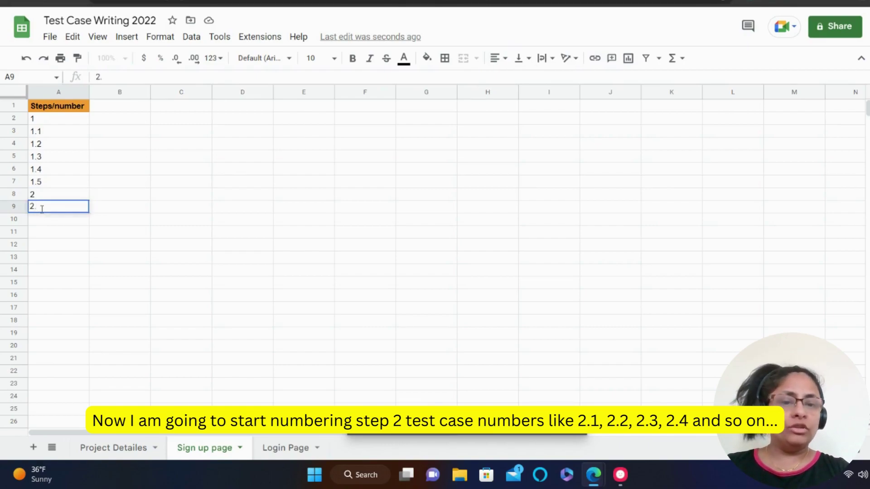
type("1")
key("Return")
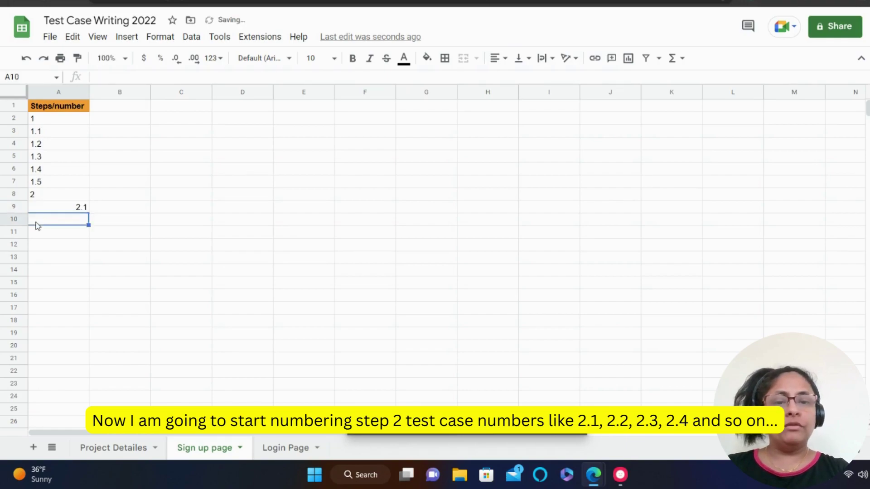
type("2.3")
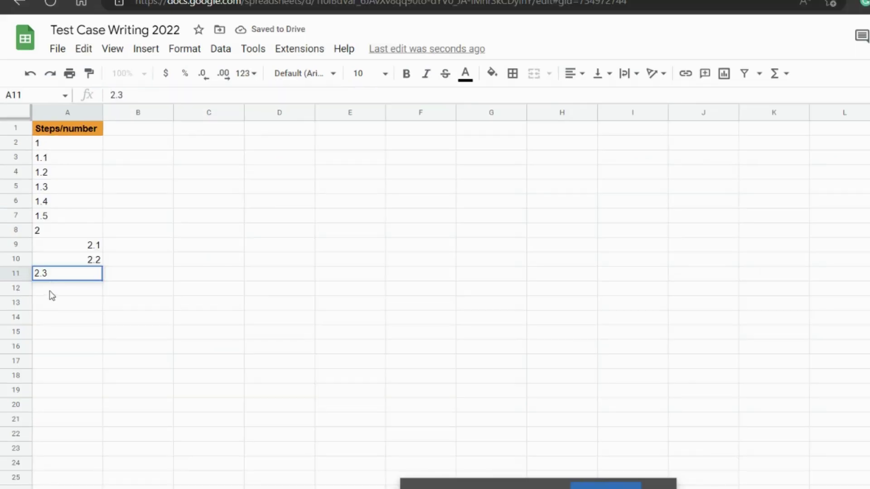
key("Return")
type("2.4")
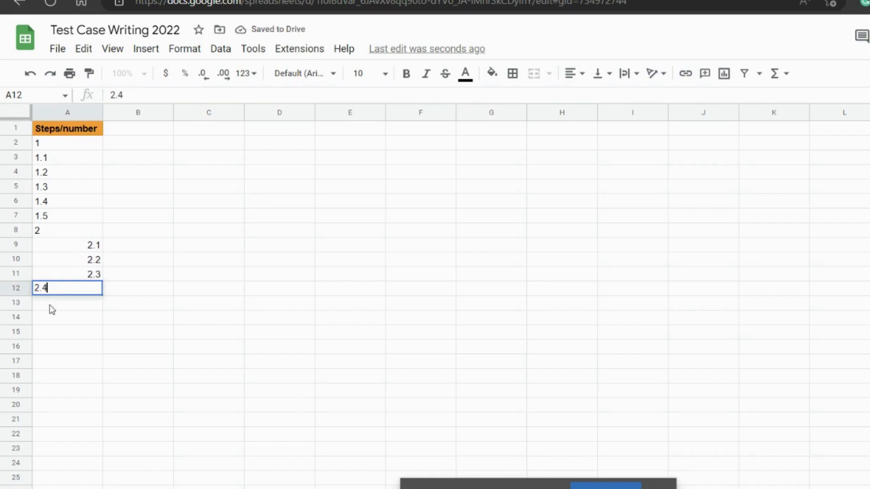
key("Return")
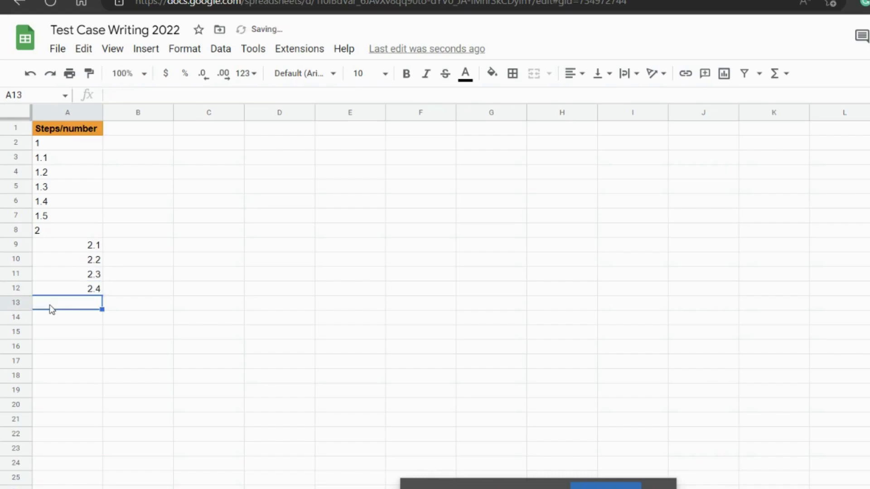
type("2.5")
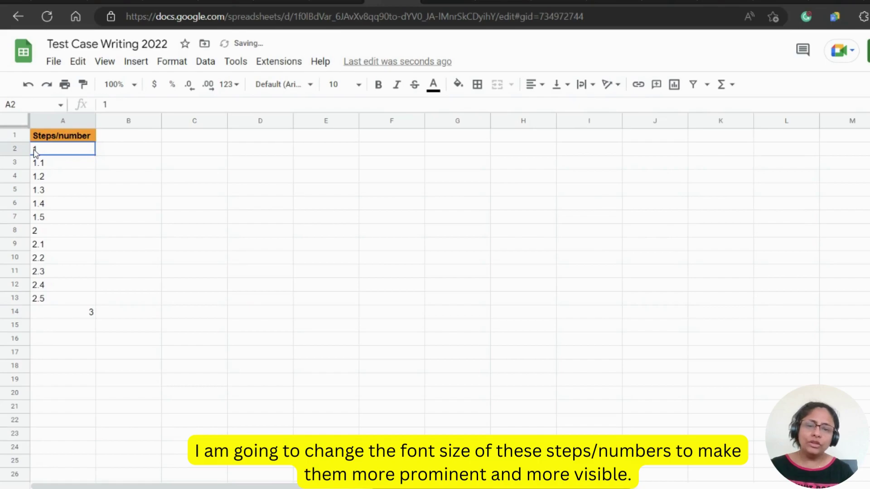
Set the font size of test case number 1 in cell A2 to 18.
double_click(43, 150)
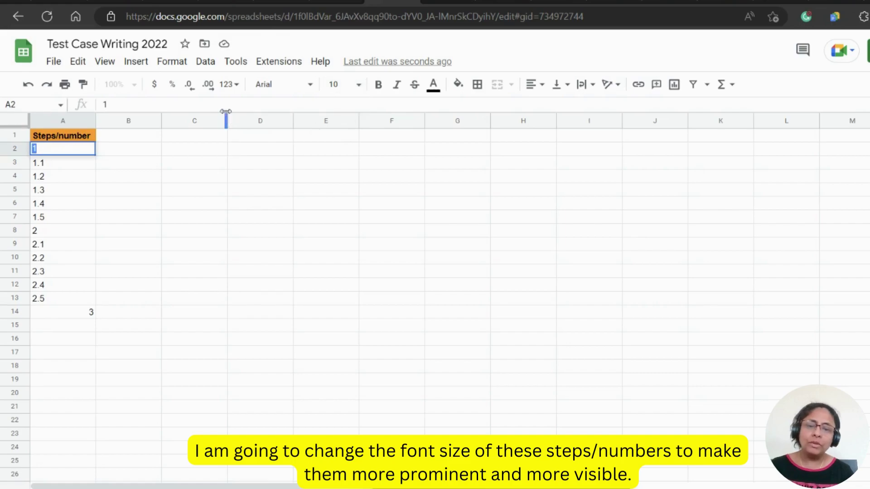
left_click(357, 85)
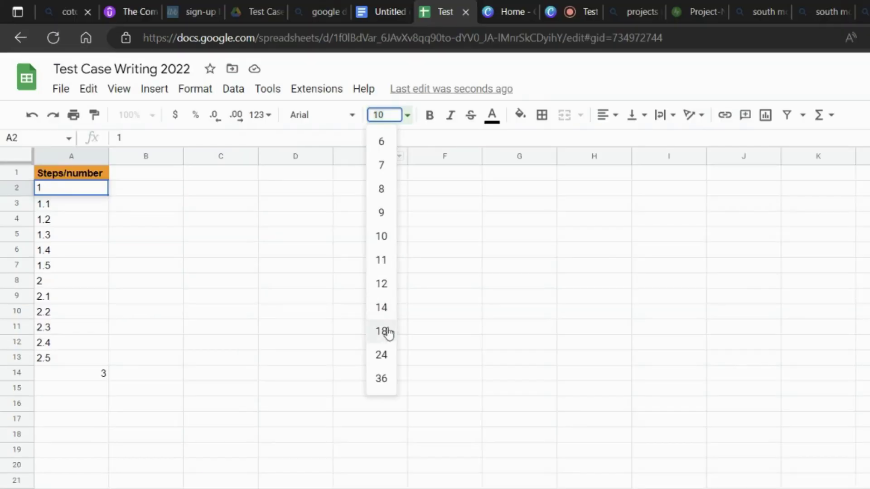
left_click(338, 276)
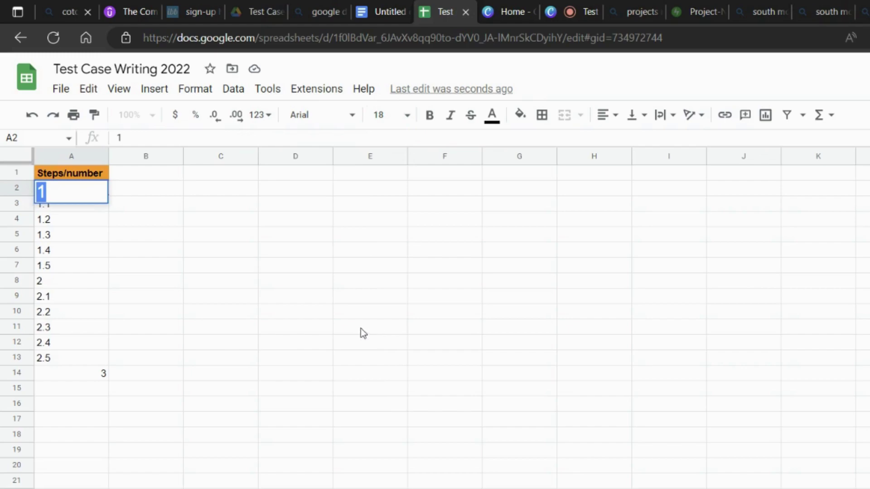
left_click(68, 285)
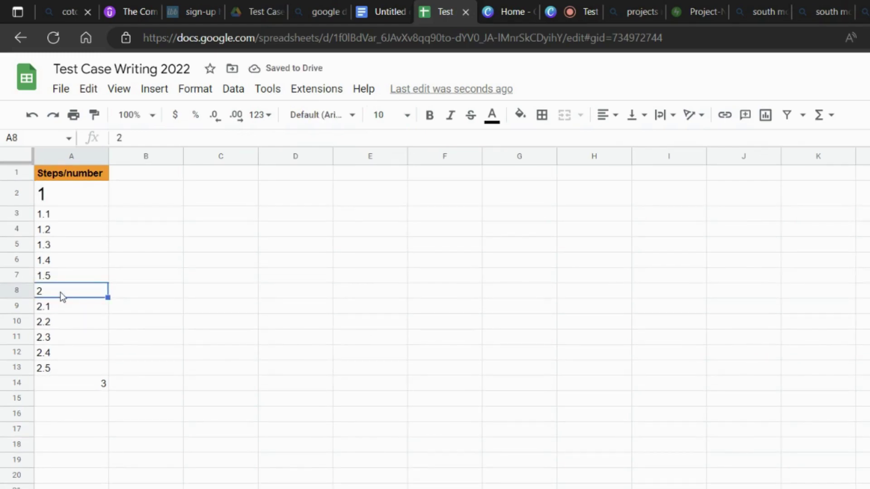
Set the font size of test case number 2 in cell A8 to 18.
double_click(61, 292)
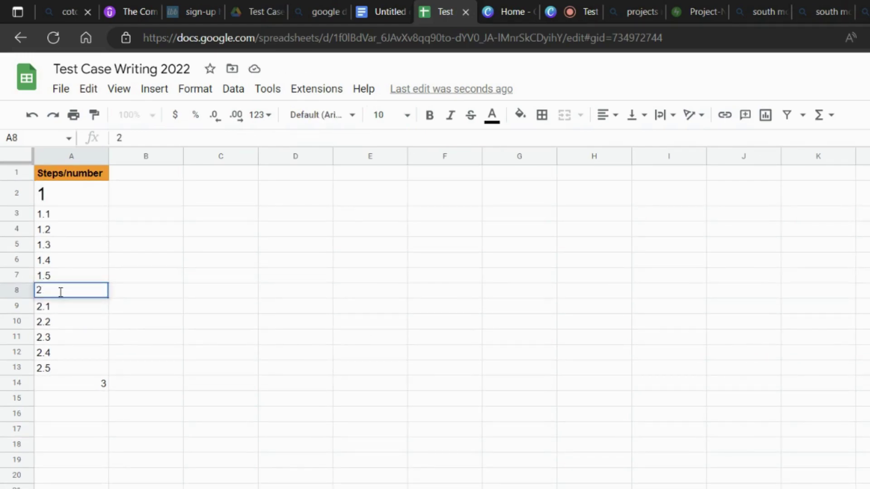
double_click(38, 291)
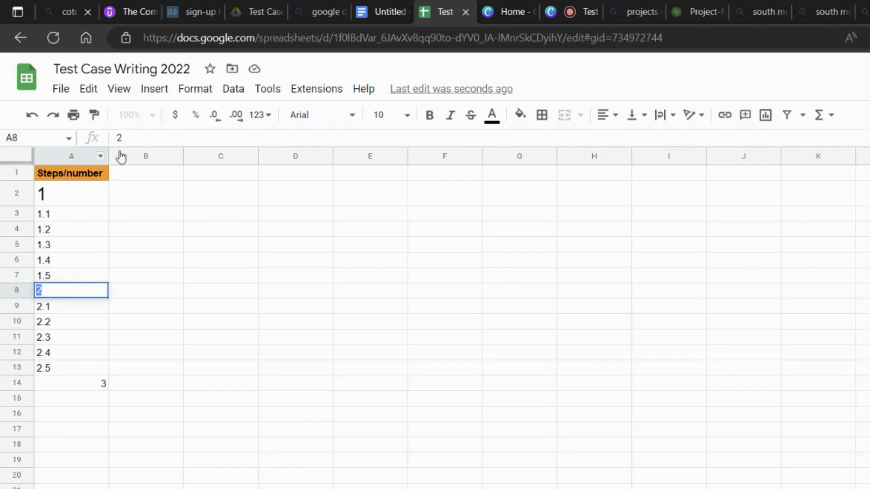
left_click(351, 115)
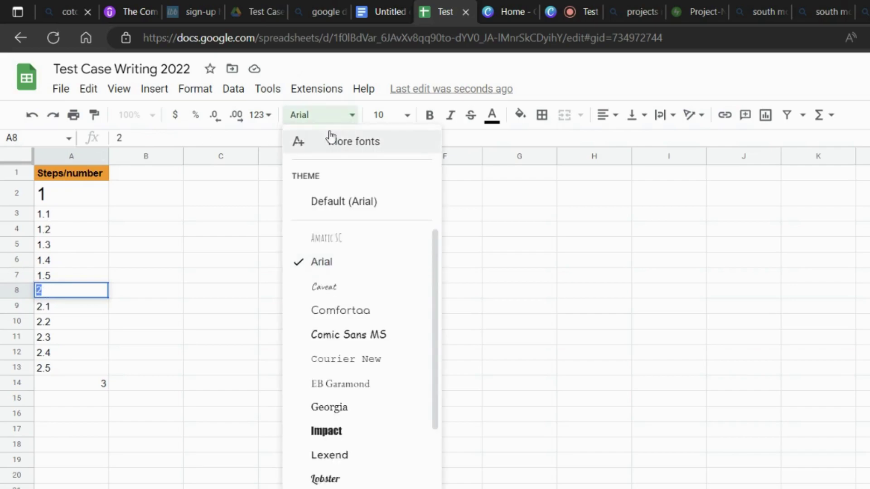
left_click(409, 118)
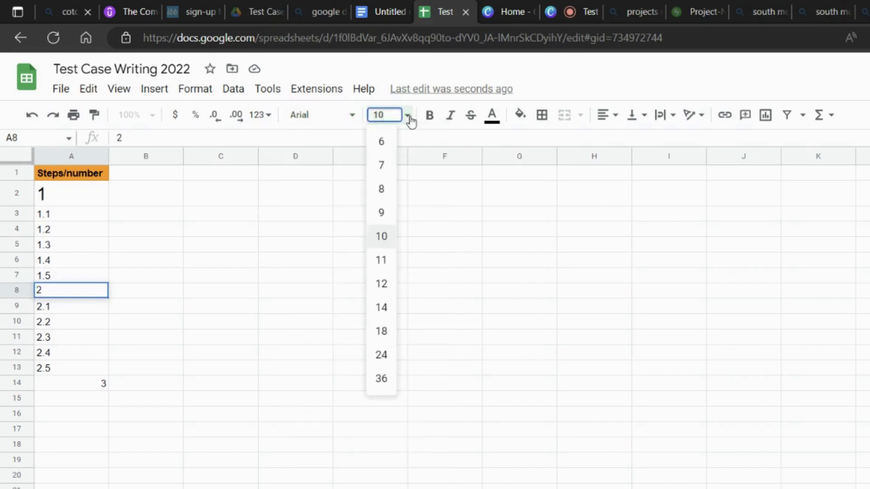
left_click(375, 331)
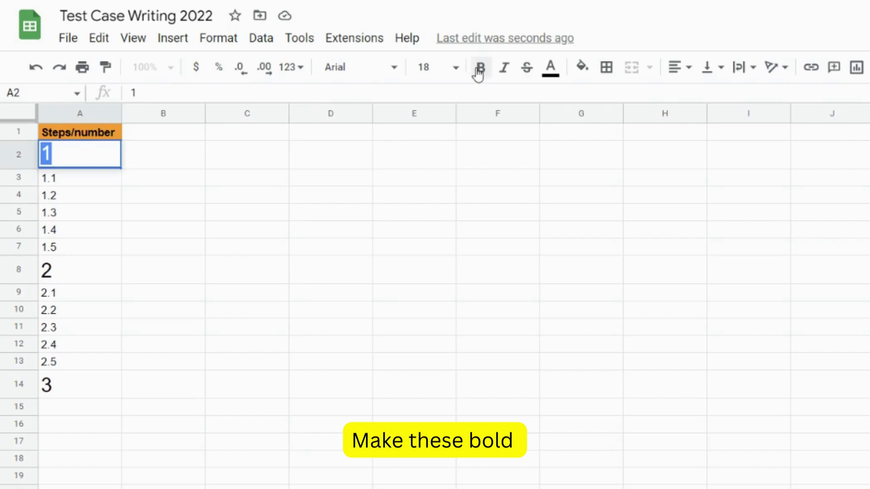
Make test case numbers 1 in cell A2 and 2 in cell A8 bold, and open number 3 in A14 for editing.
left_click(480, 69)
left_click(56, 277)
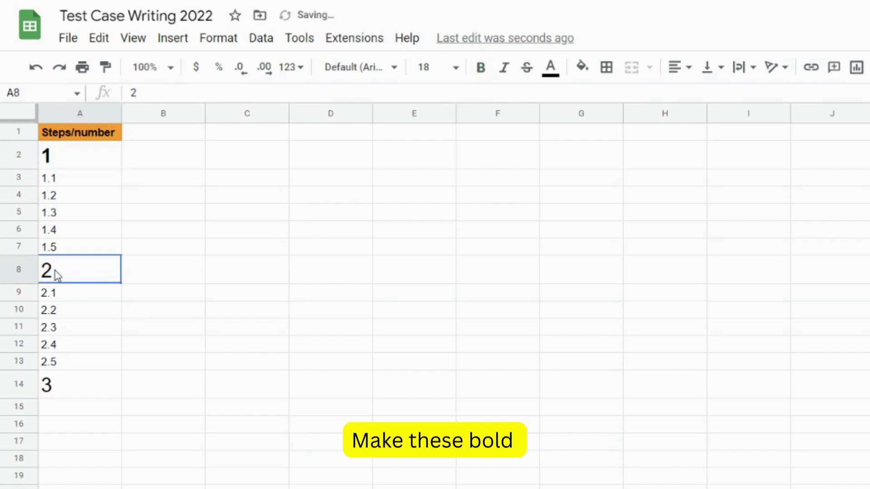
double_click(55, 271)
left_click_drag(51, 271, 40, 277)
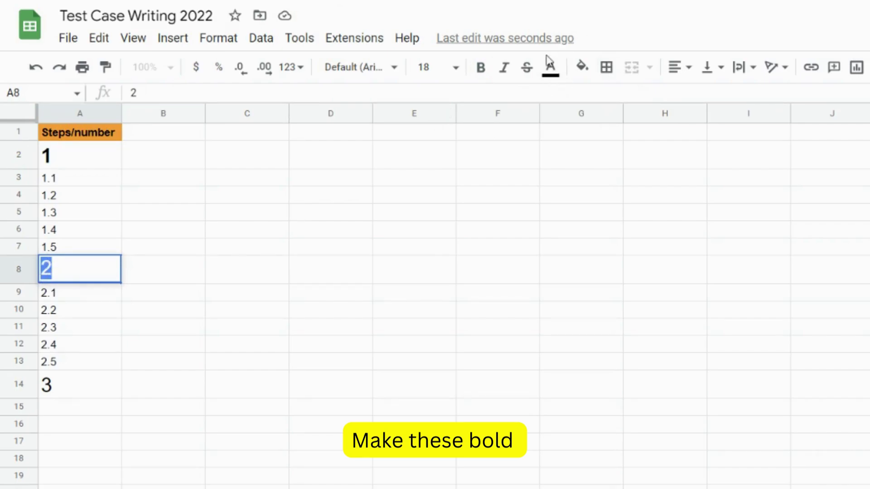
left_click(481, 68)
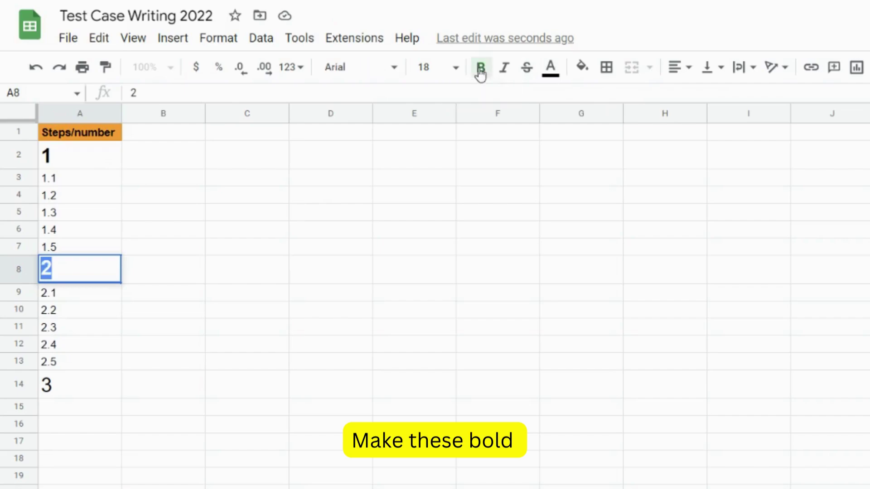
double_click(49, 388)
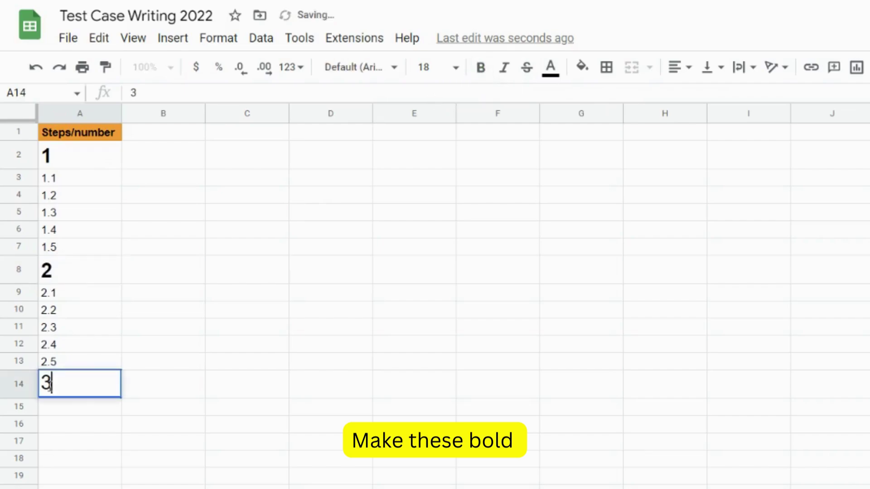
double_click(60, 387)
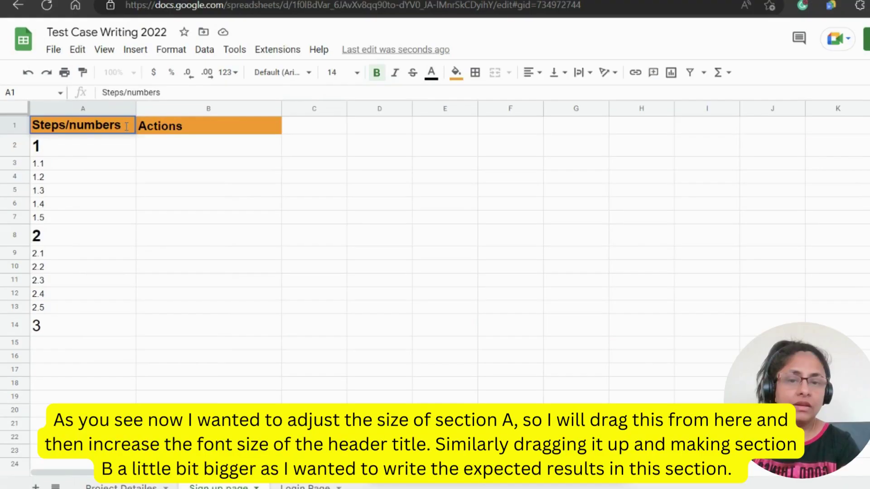
Shorten the heading in cell A1 to "Steps" and narrow column A to fit it.
key("BackSpace")
key("BackSpace")
key("BackSpace")
key("BackSpace")
key("BackSpace")
key("BackSpace")
key("BackSpace")
key("BackSpace")
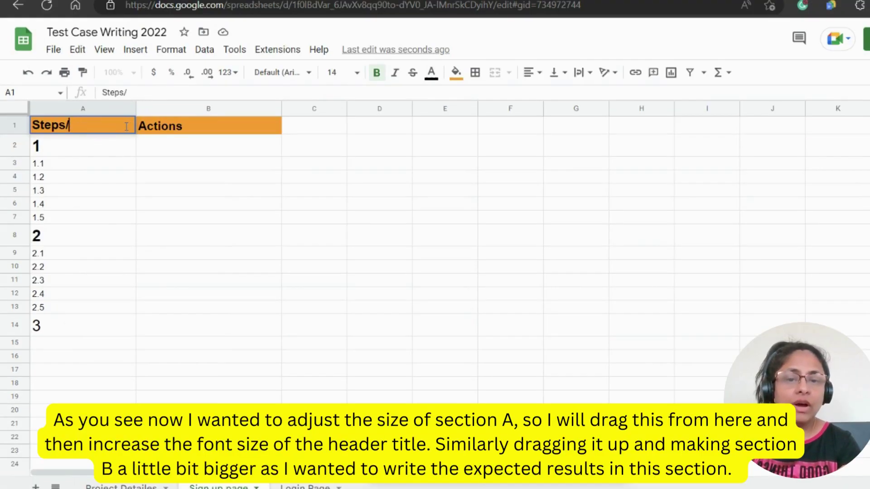
left_click_drag(136, 108, 76, 110)
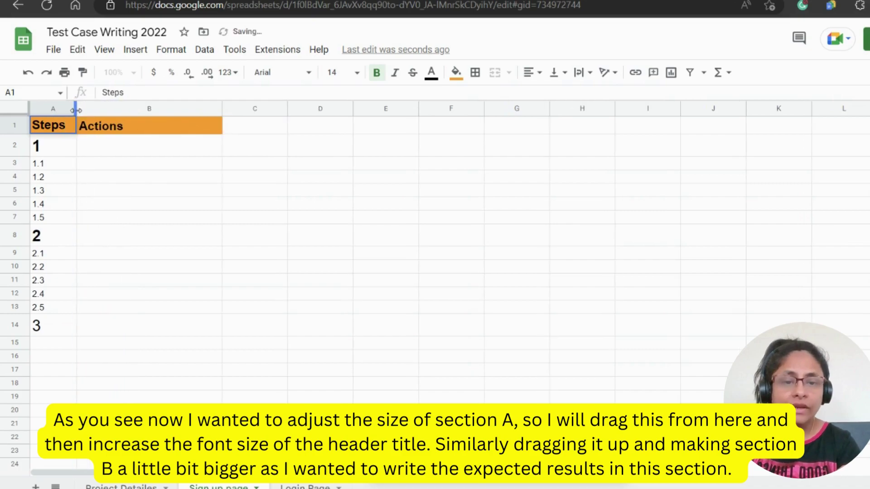
left_click(117, 133)
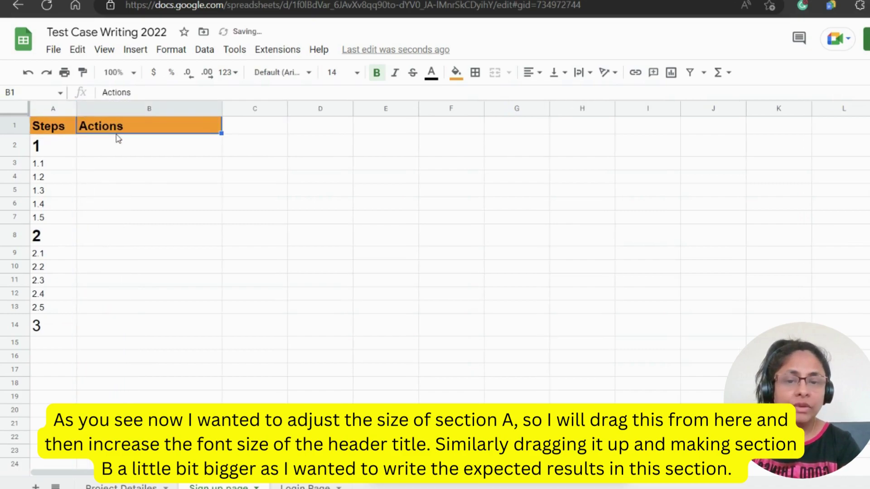
left_click(171, 107)
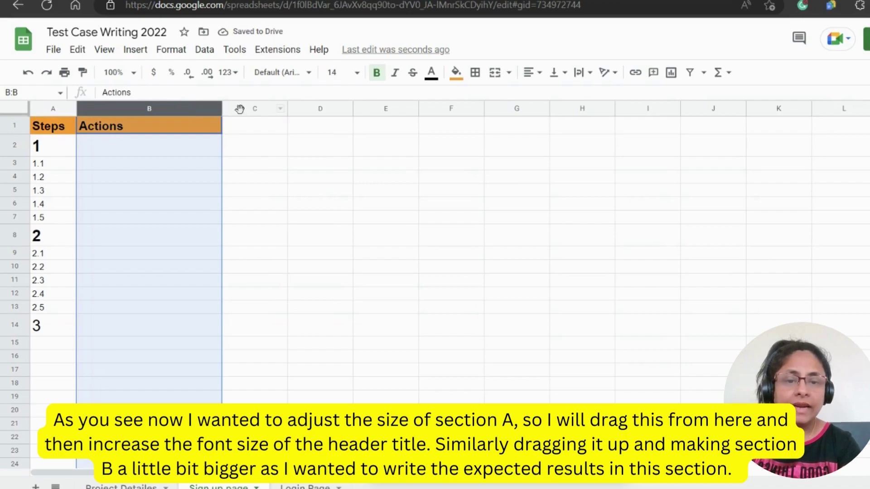
left_click(254, 108)
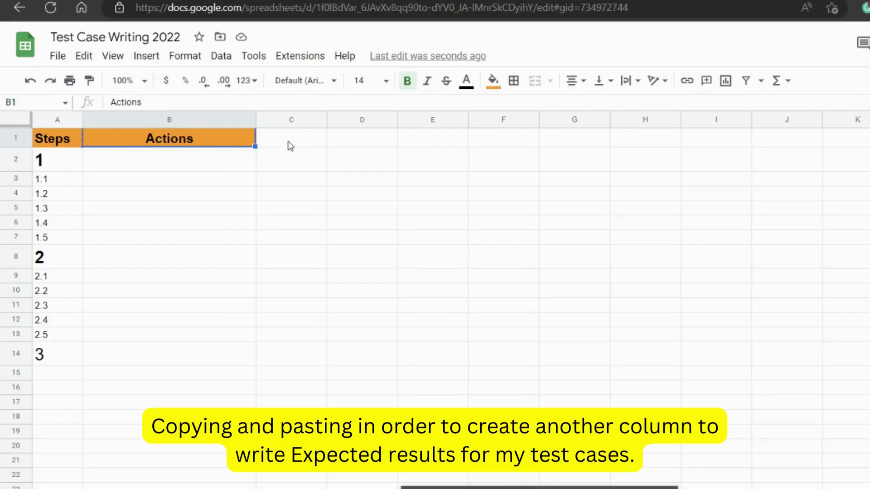
Copy the "Actions" heading from cell B1 into cell C1 with its formatting.
key("ctrl+c")
left_click(287, 146)
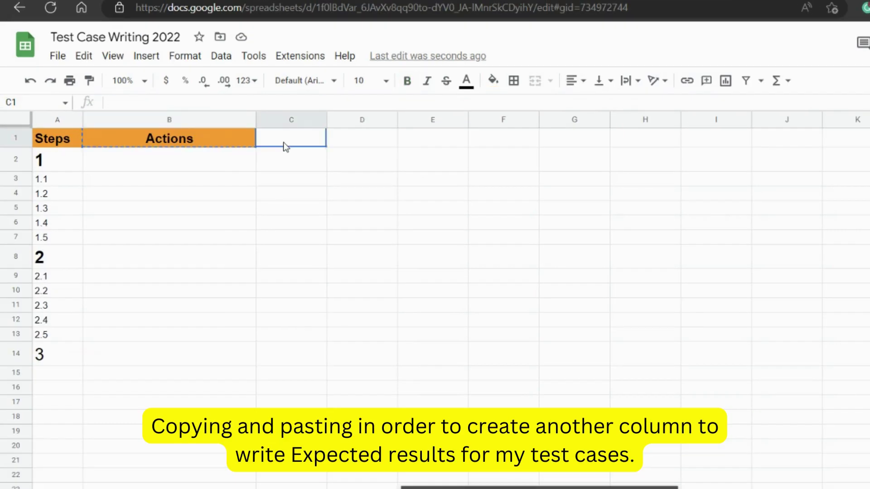
right_click(284, 145)
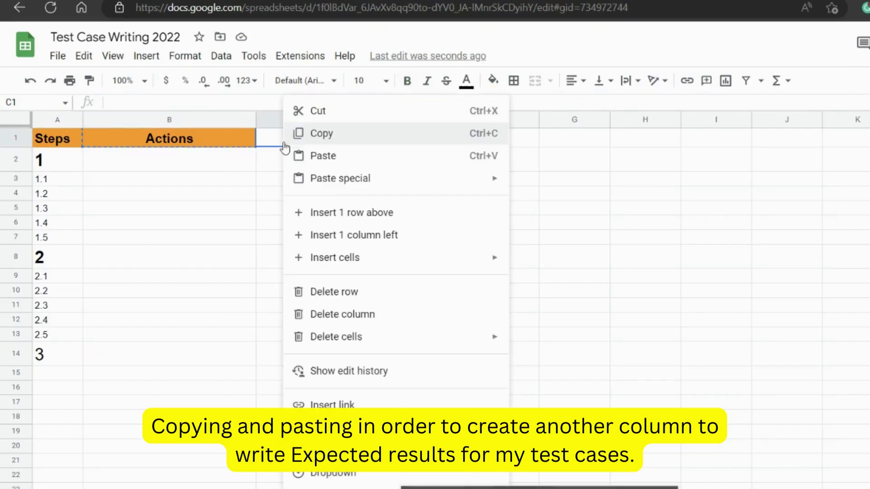
left_click(317, 160)
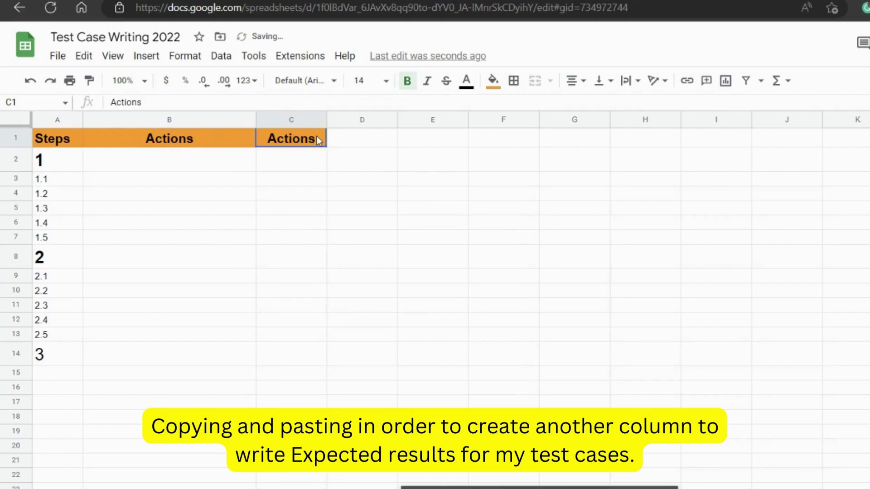
Replace the heading text in cell C1 with "Expected Results" and widen column C to fit it.
double_click(319, 141)
key("BackSpace")
key("BackSpace")
key("BackSpace")
key("BackSpace")
key("BackSpace")
key("BackSpace")
key("BackSpace")
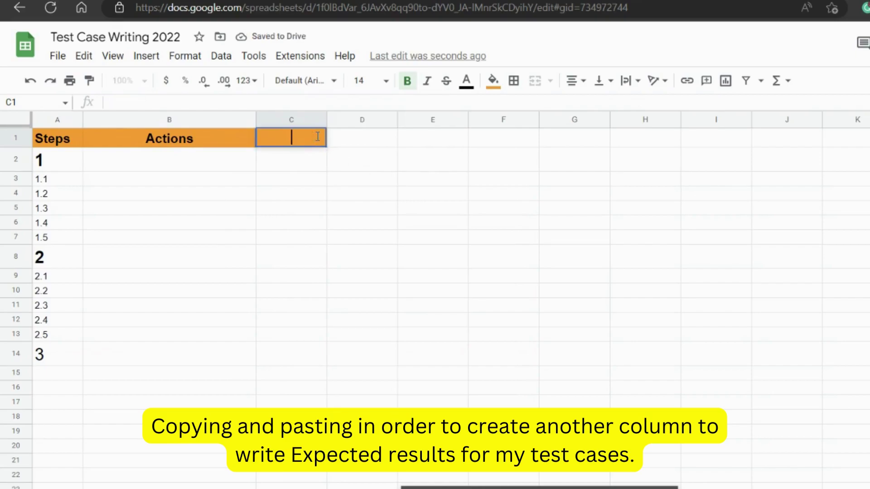
type("Expected")
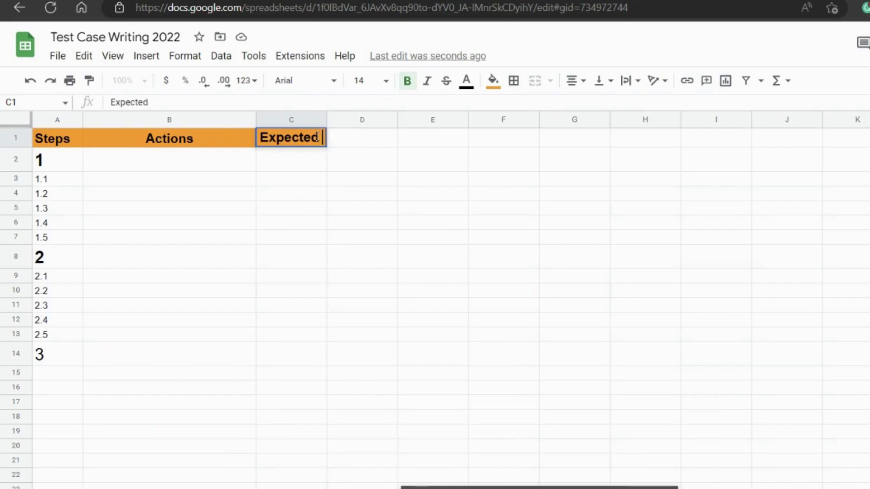
type(" Rs")
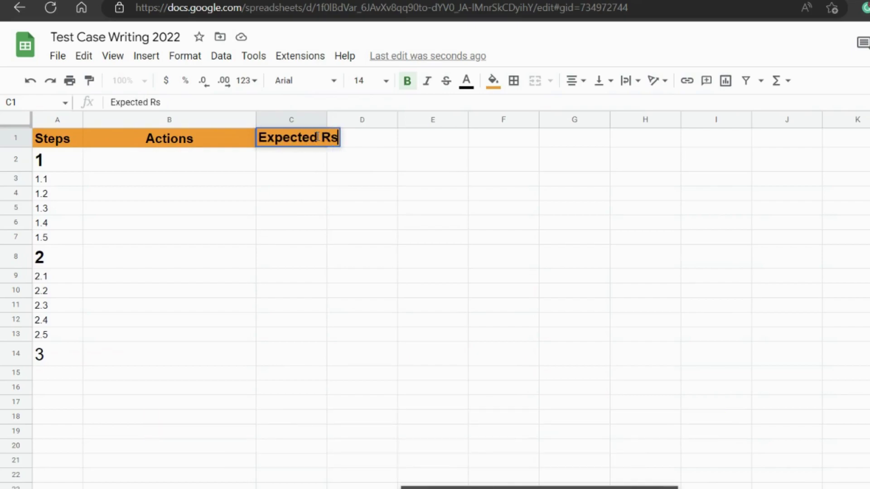
type("ults")
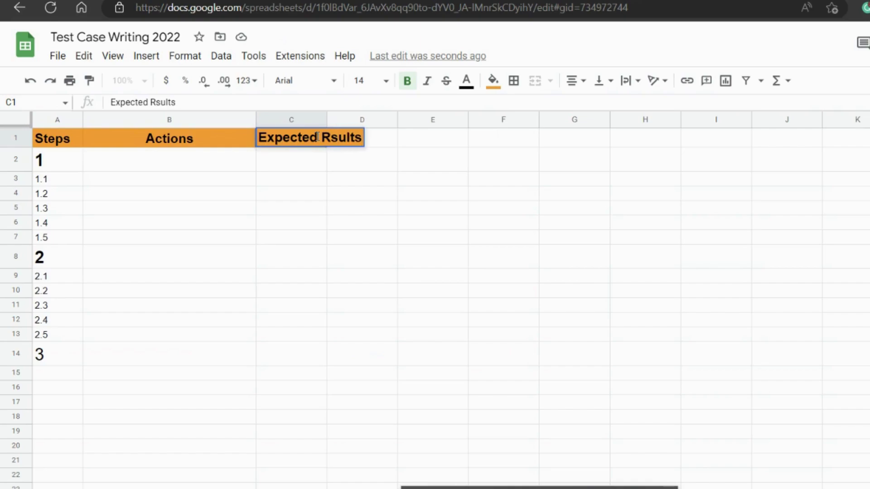
key("BackSpace")
key("BackSpace")
key("BackSpace")
key("BackSpace")
key("BackSpace")
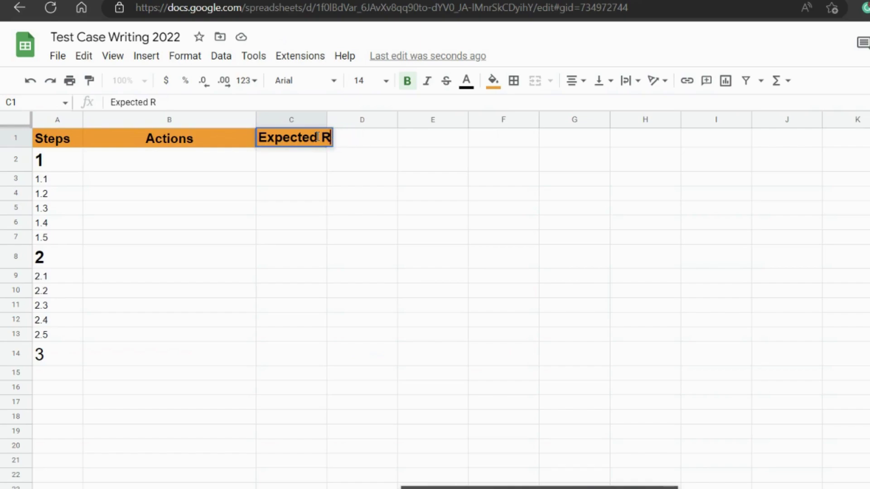
type("esults")
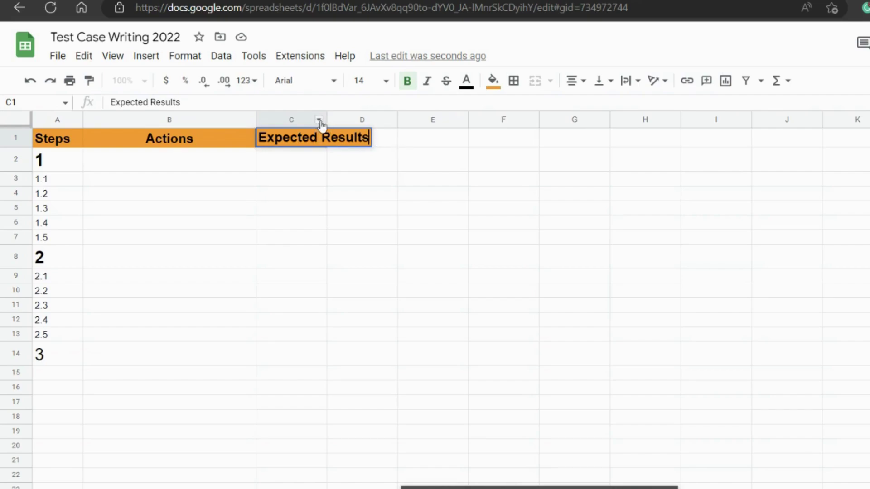
left_click_drag(325, 119, 388, 119)
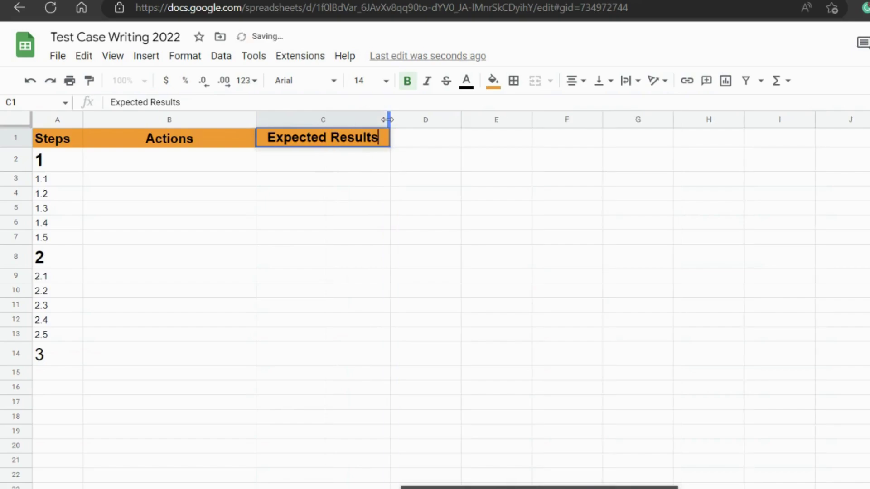
key("Return")
Examine the test case column headings in row 1, from Actions through Windowos 10 Notes.
left_click(61, 122)
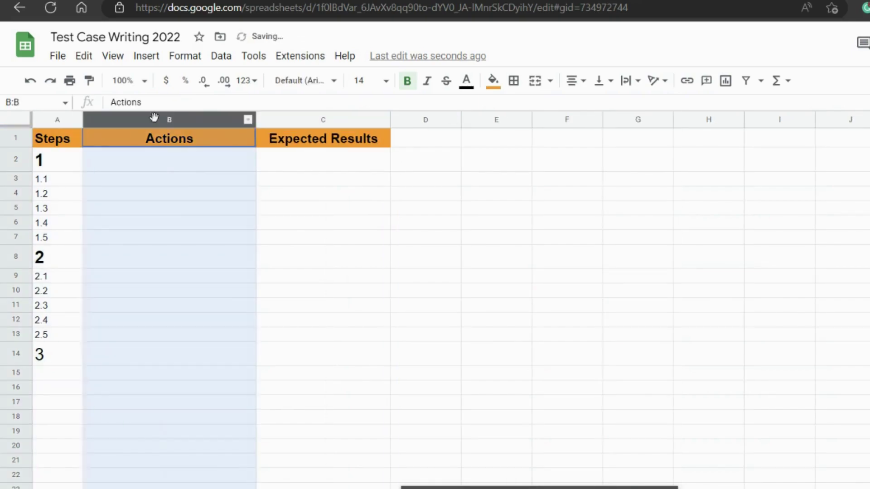
left_click(320, 118)
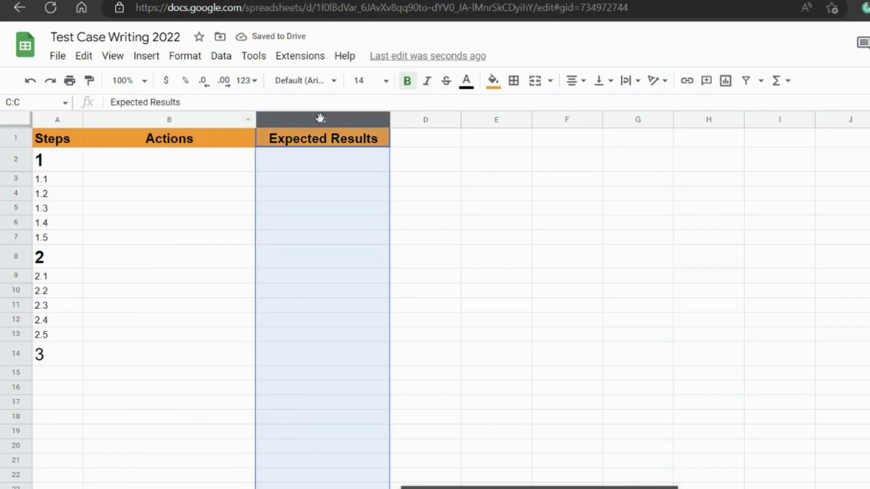
left_click(421, 119)
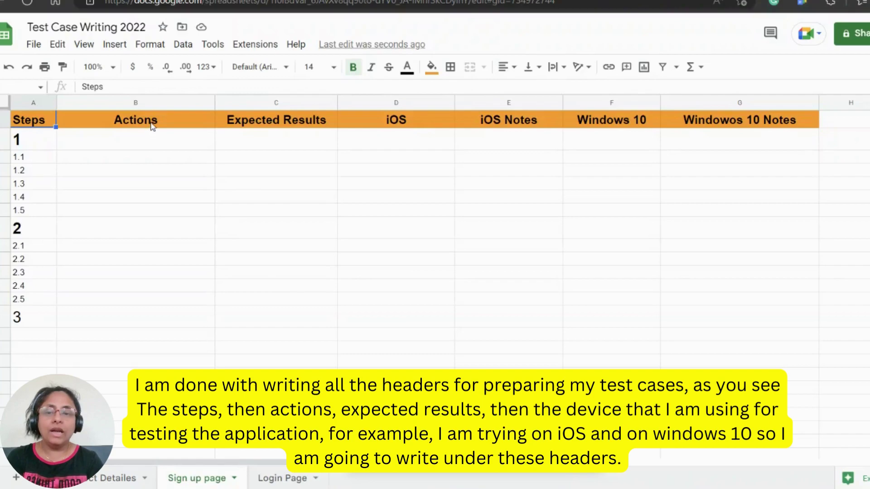
left_click(152, 124)
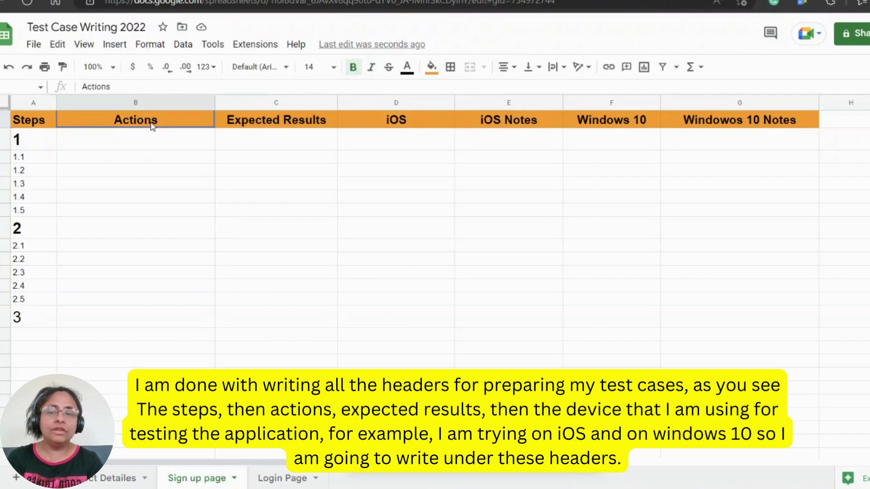
left_click(279, 129)
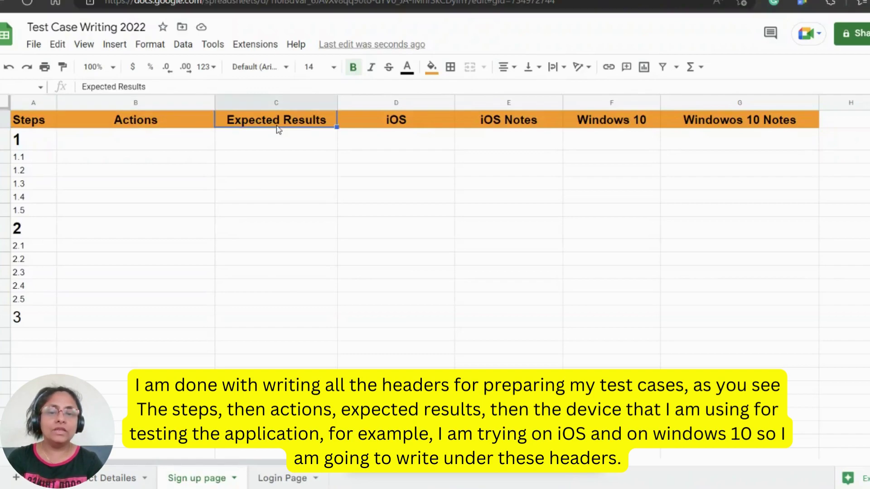
left_click(400, 123)
left_click(507, 124)
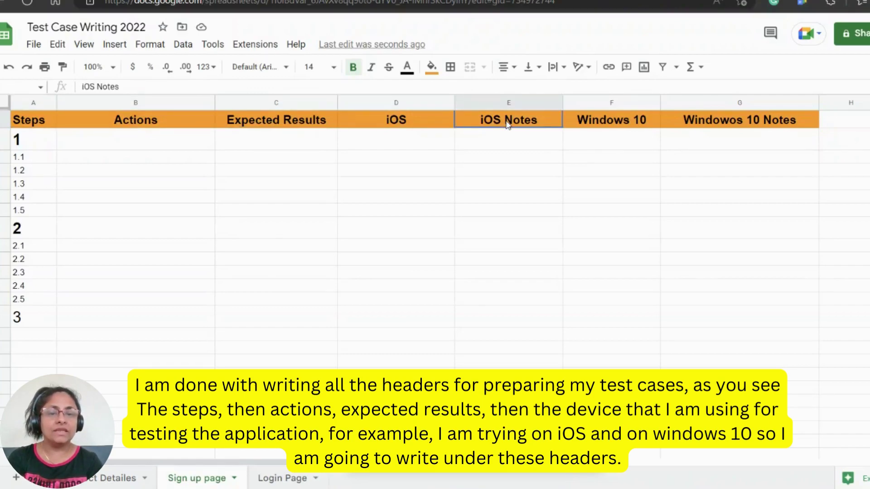
left_click(612, 133)
left_click(717, 127)
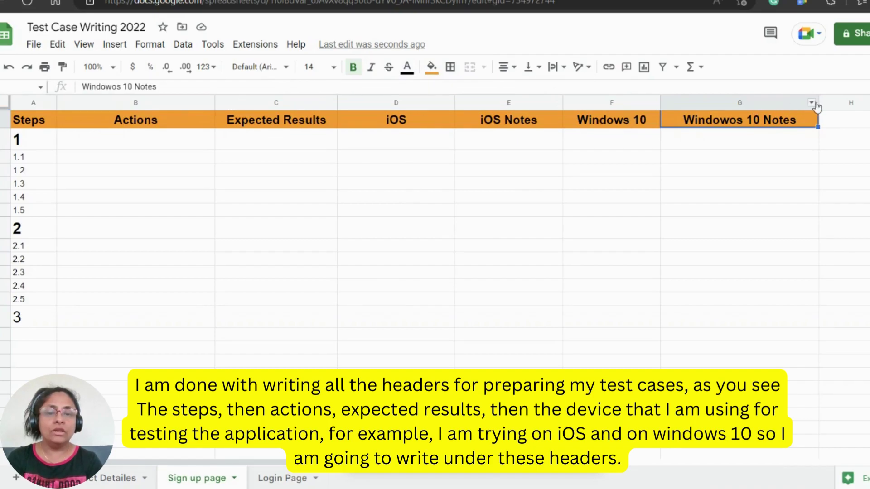
Slightly narrow column G under the "Windowos 10 Notes" heading.
left_click_drag(818, 103, 797, 103)
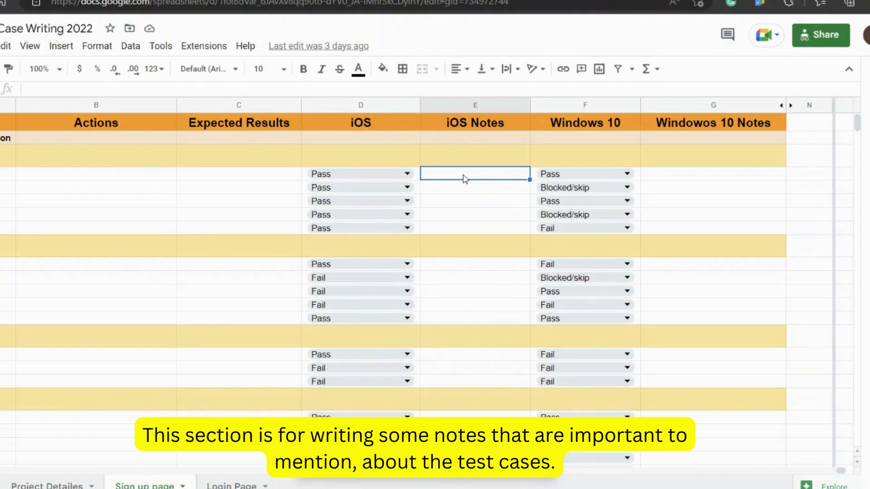
double_click(442, 172)
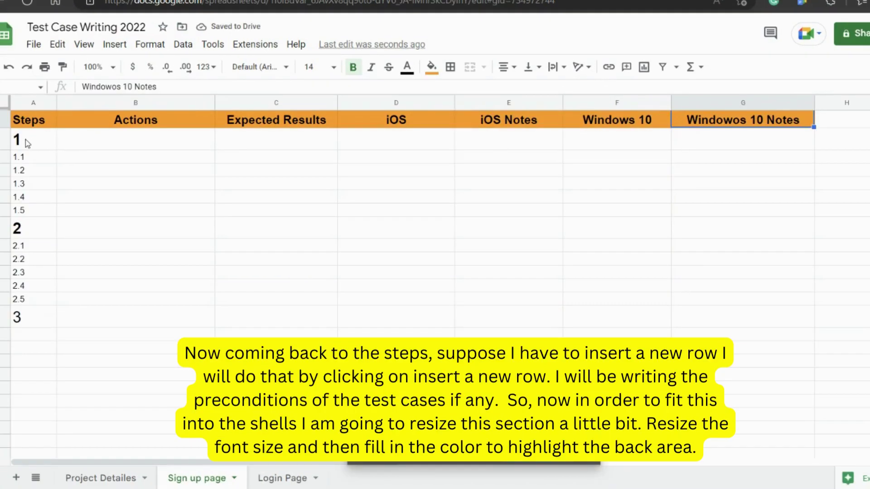
Insert a row above test case 1 and enter "Precondition" in its Steps column.
left_click(25, 140)
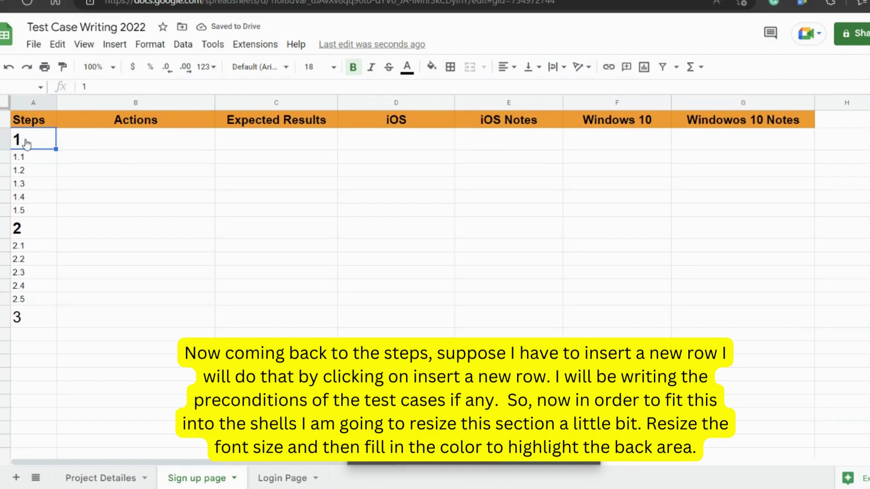
right_click(26, 144)
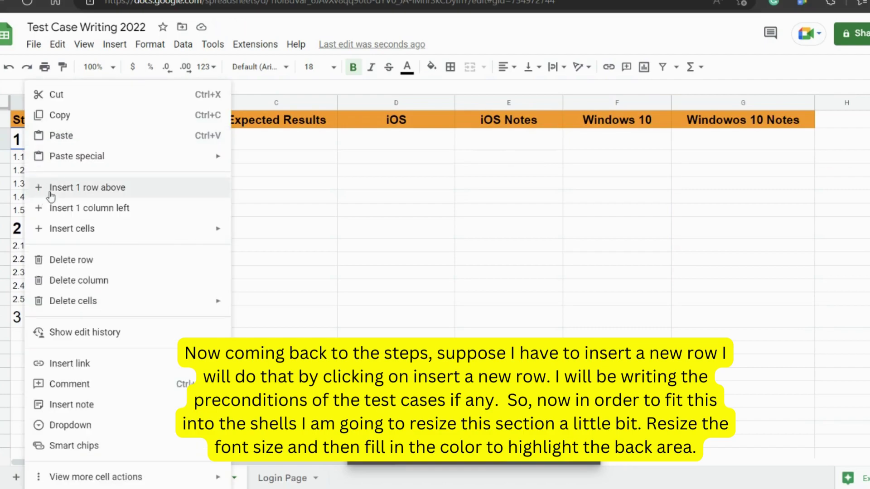
left_click(120, 193)
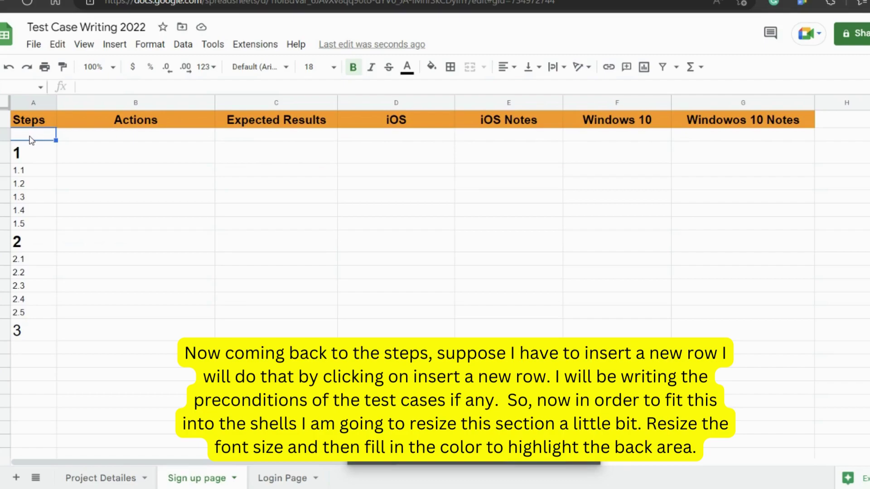
type("Pre")
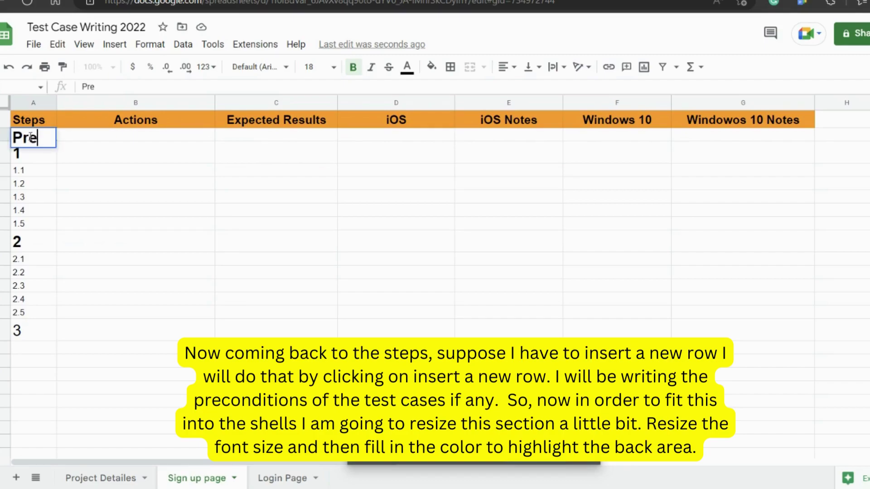
type("condition")
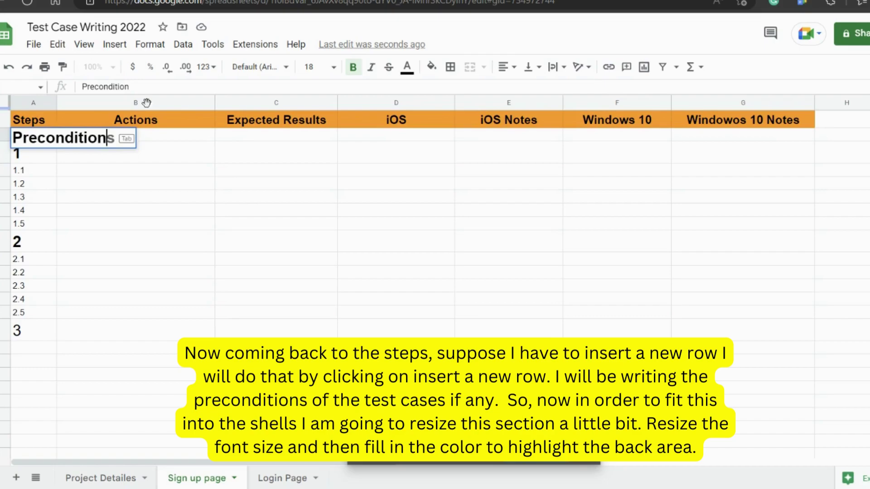
Reduce the font size of the Precondition label in cell A2 to 14.
left_click(333, 68)
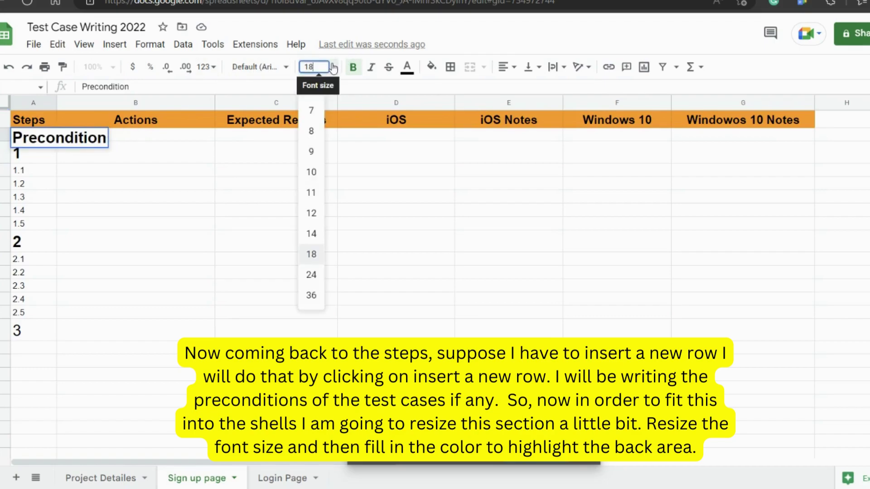
left_click(320, 235)
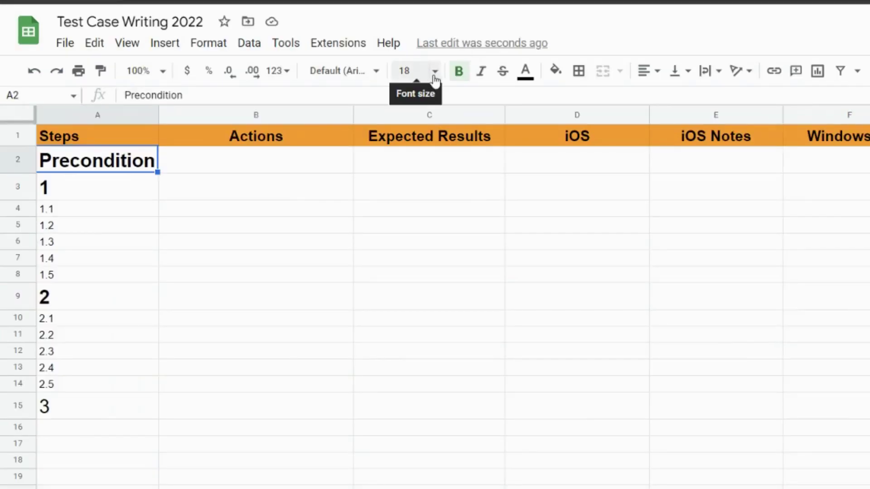
left_click(434, 73)
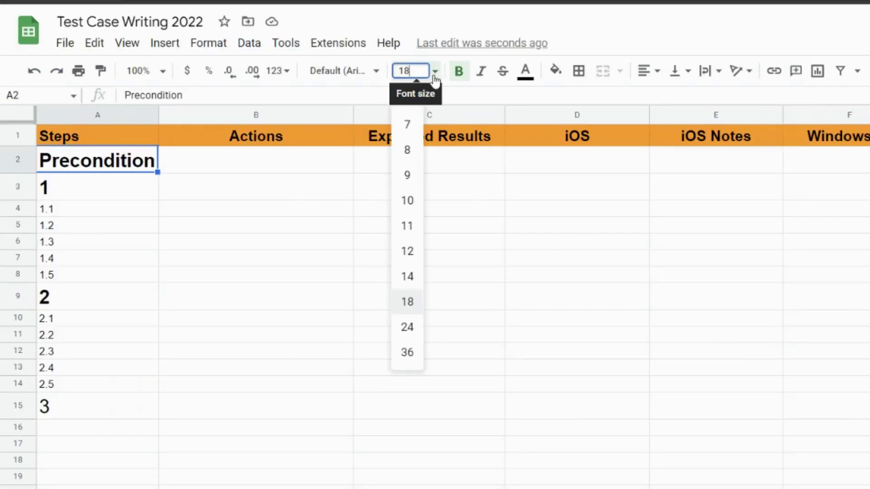
left_click(409, 277)
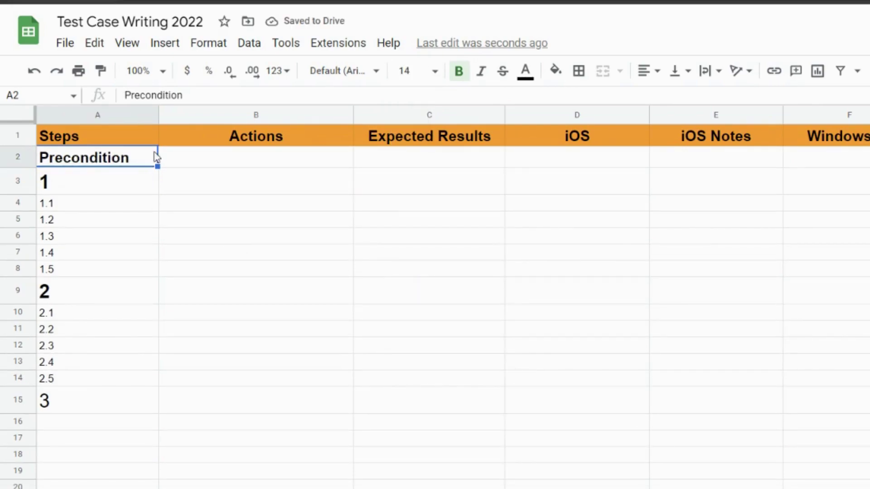
Adjust column A's width to fit the Precondition label and fill cell A2 with light orange.
left_click(563, 72)
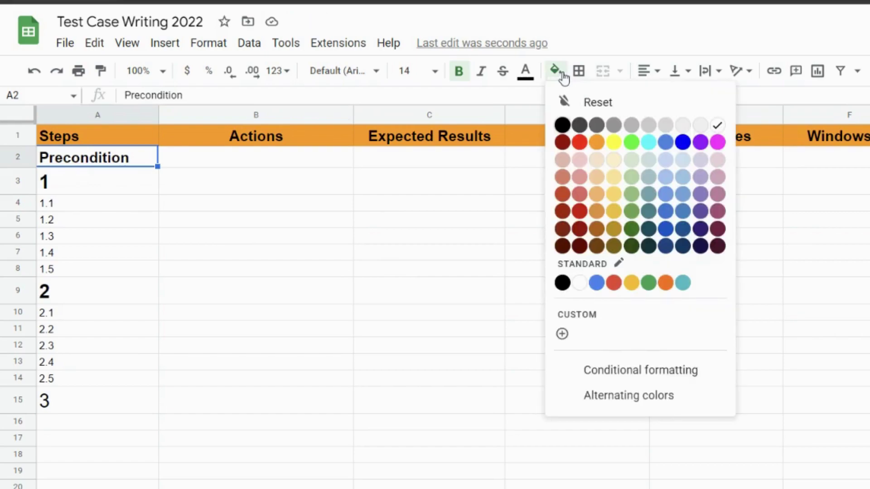
left_click(563, 72)
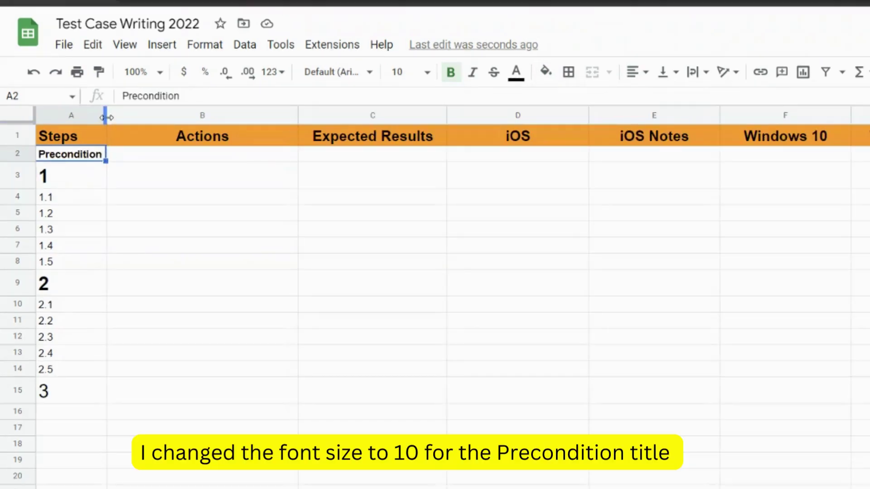
left_click_drag(105, 117, 108, 118)
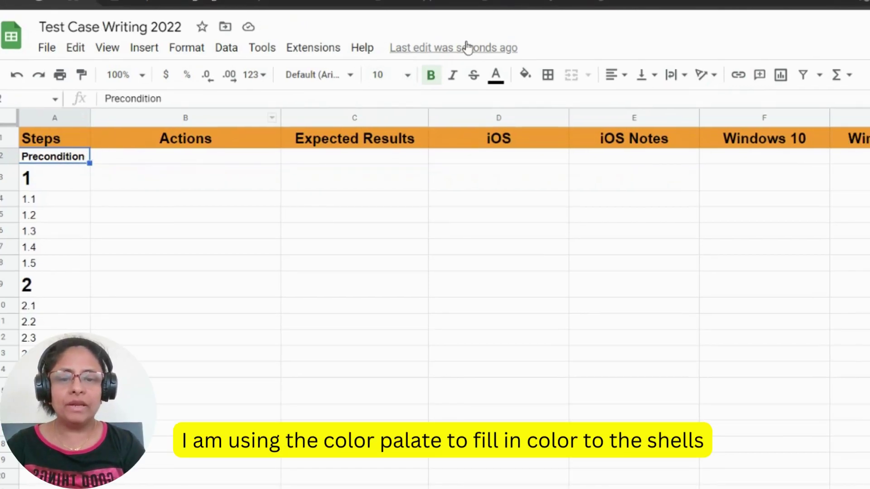
left_click(526, 76)
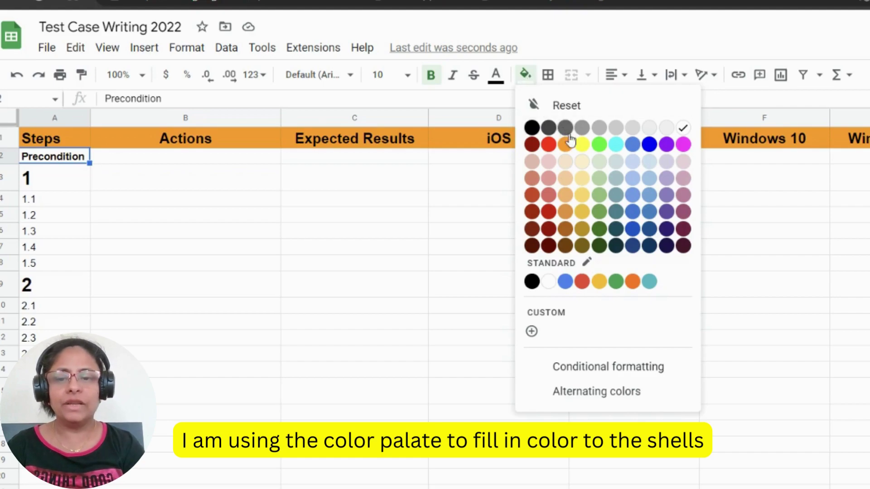
left_click(570, 167)
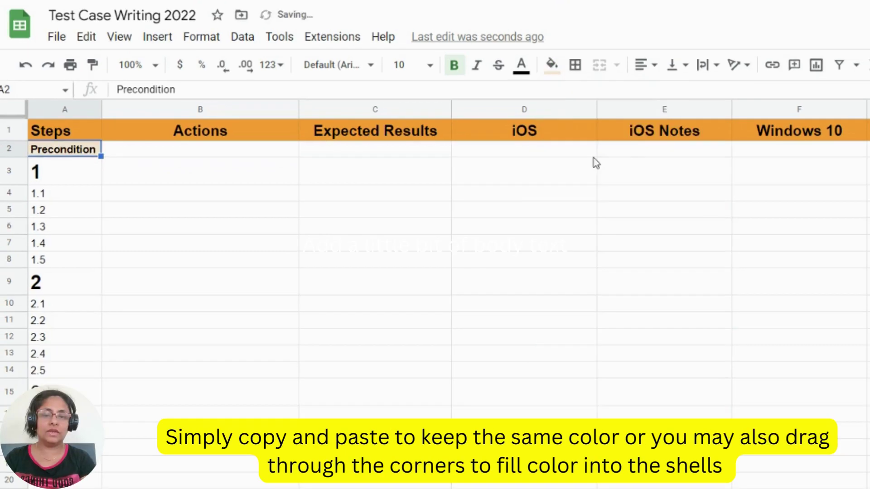
Fill cell B2, under the Actions heading, with the same light orange as the Precondition cell.
left_click(292, 152)
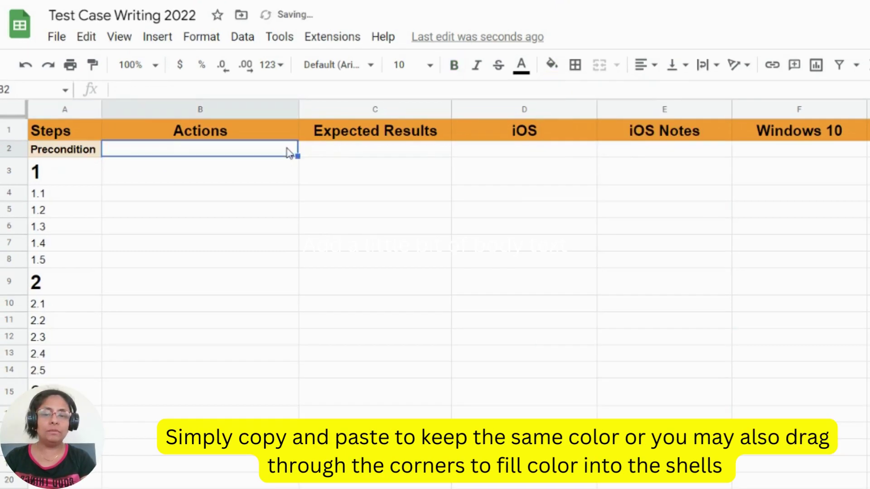
left_click(554, 65)
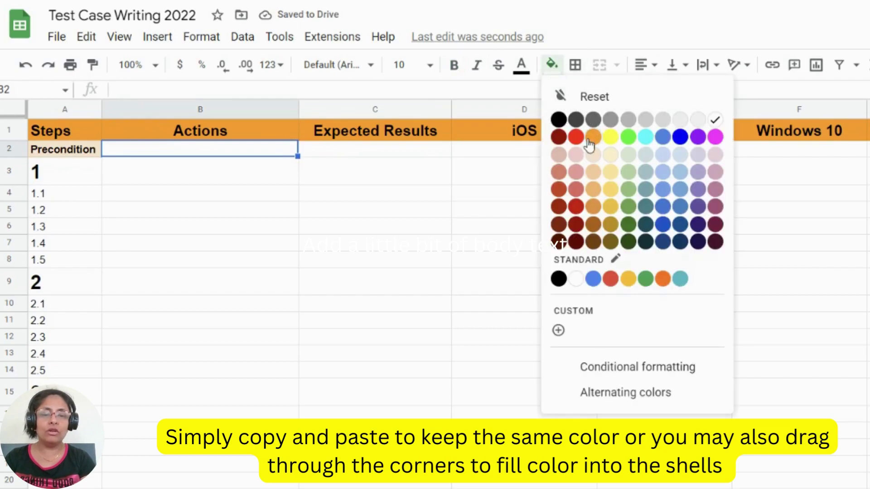
left_click(594, 158)
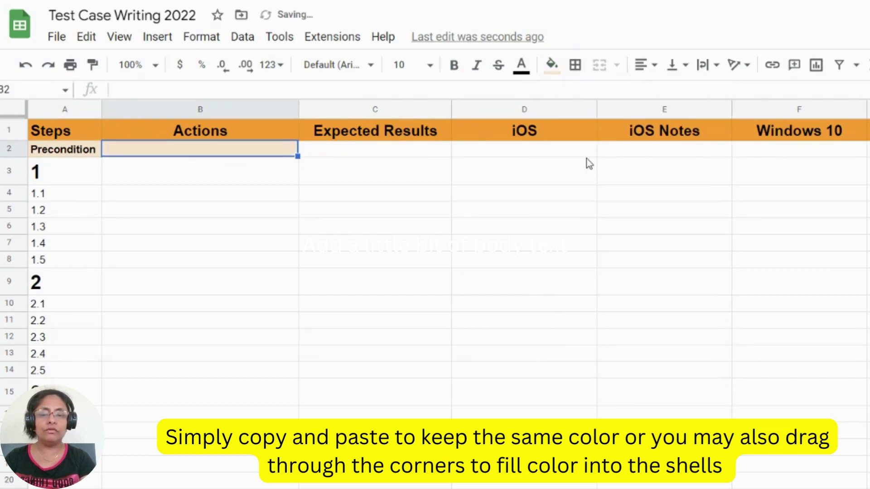
Copy the light orange cell B2 into cells C2, D2 and E2 of the precondition row.
right_click(285, 153)
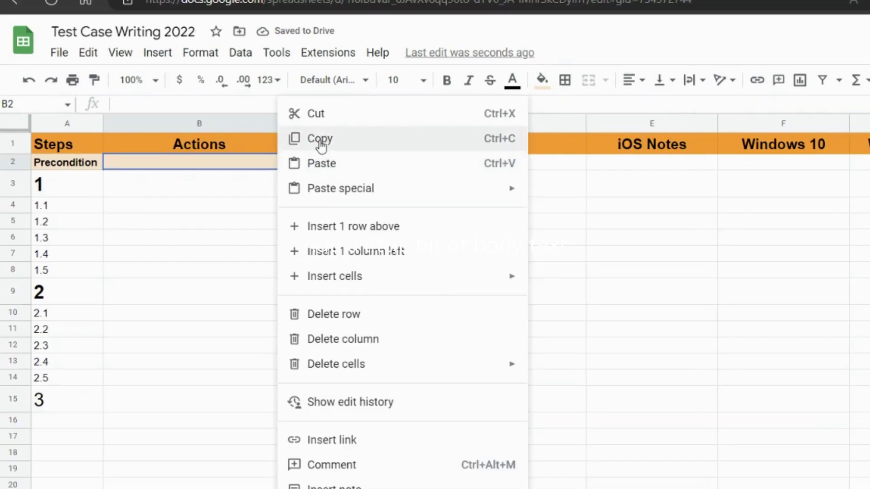
left_click(320, 140)
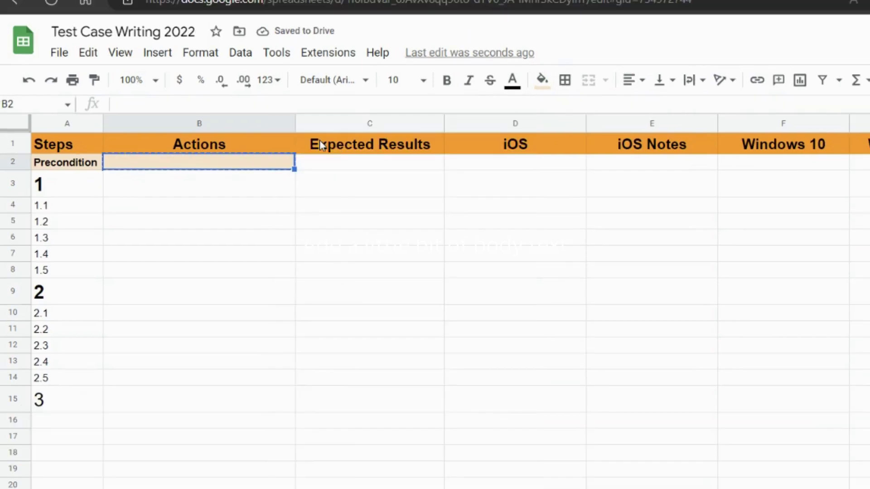
left_click(337, 164)
right_click(337, 165)
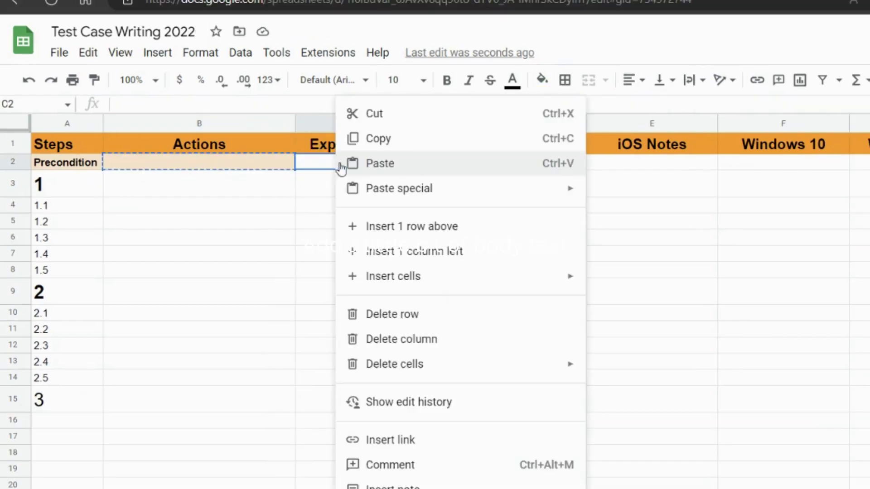
left_click(383, 164)
left_click(476, 169)
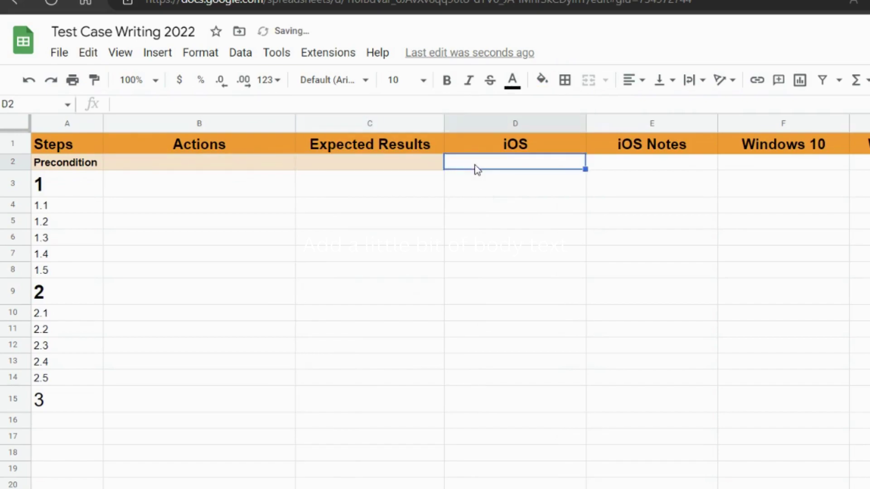
right_click(475, 169)
left_click(521, 164)
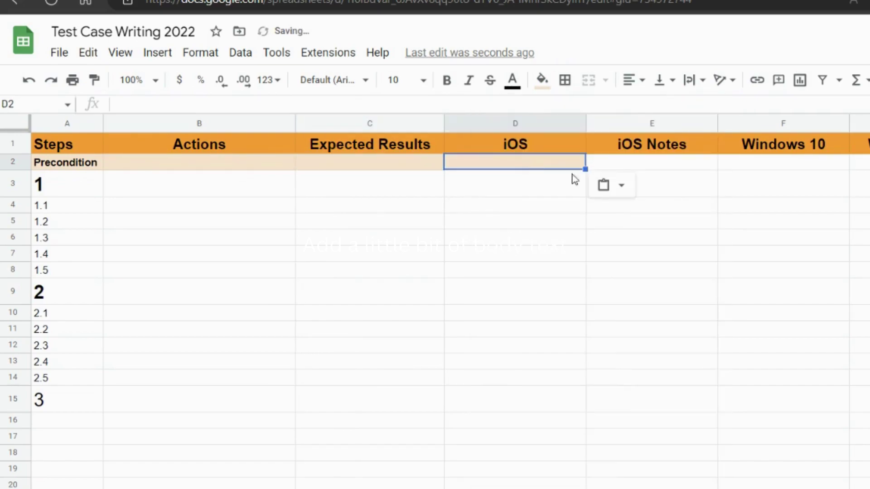
left_click(622, 169)
right_click(622, 169)
left_click(674, 163)
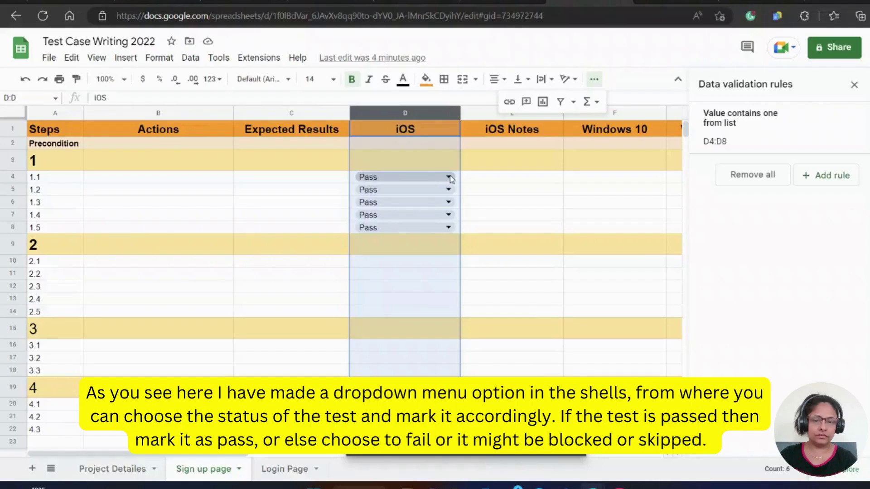
Examine the status options offered by the dropdown for step 1.1 in the iOS column.
left_click(451, 175)
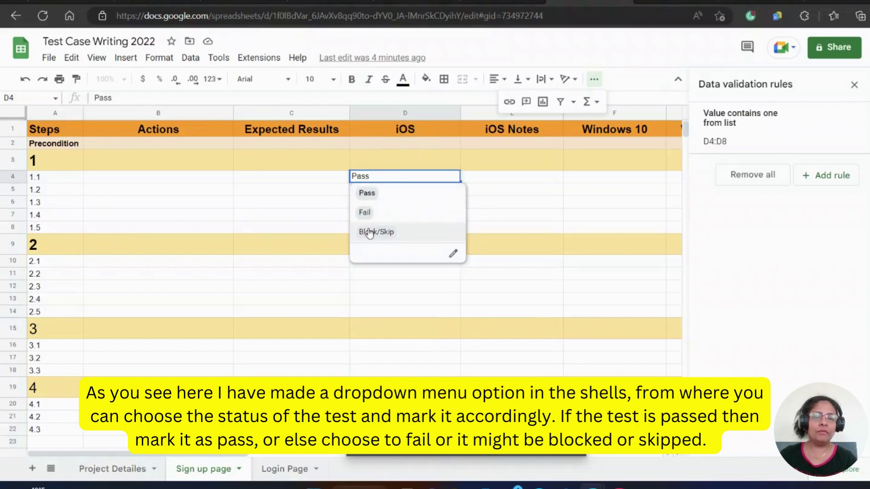
left_click(481, 182)
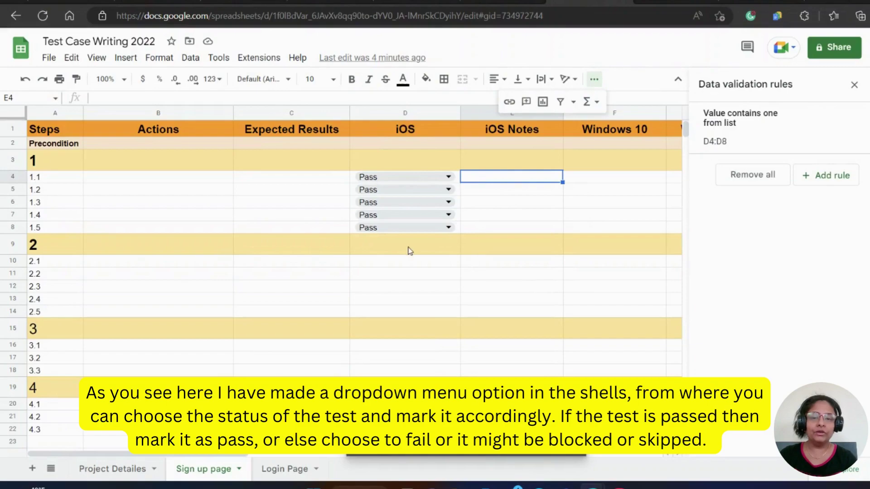
left_click(391, 275)
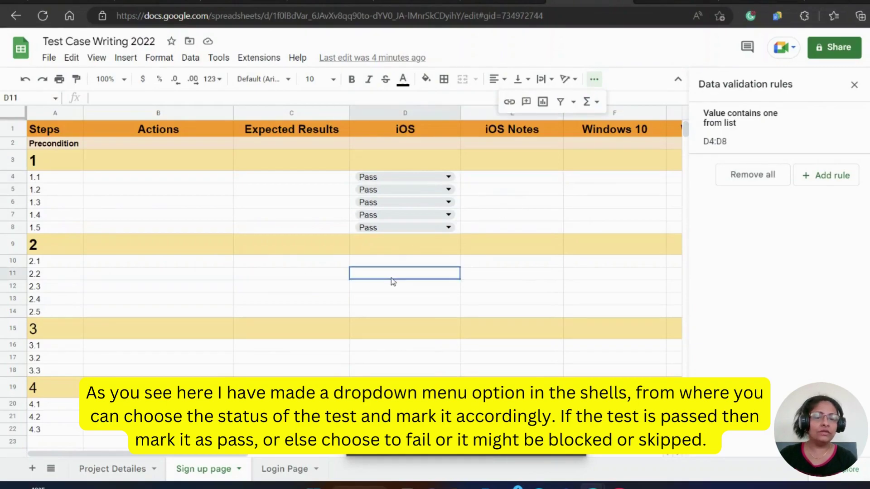
left_click(451, 112)
left_click(449, 177)
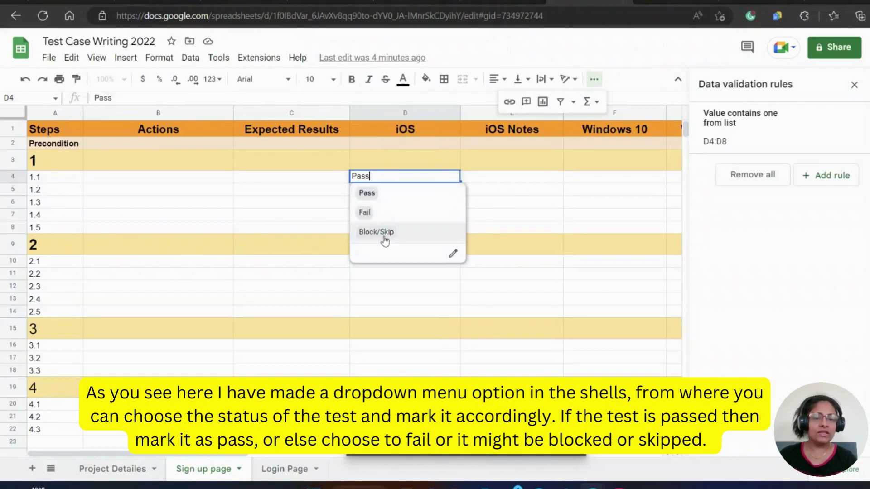
left_click(481, 183)
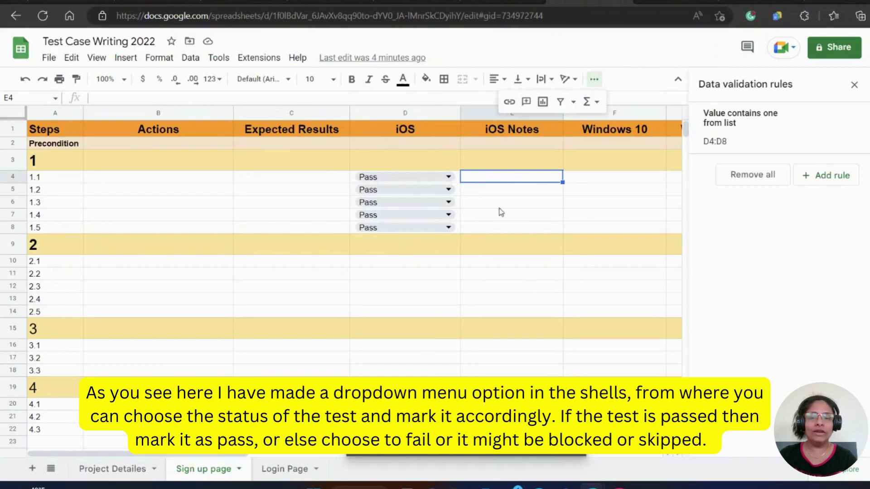
left_click(391, 278)
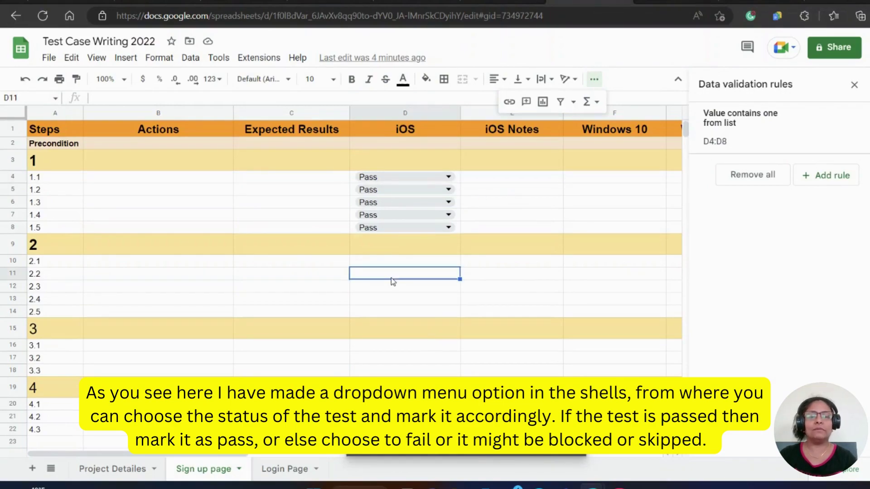
key("ctrl+space")
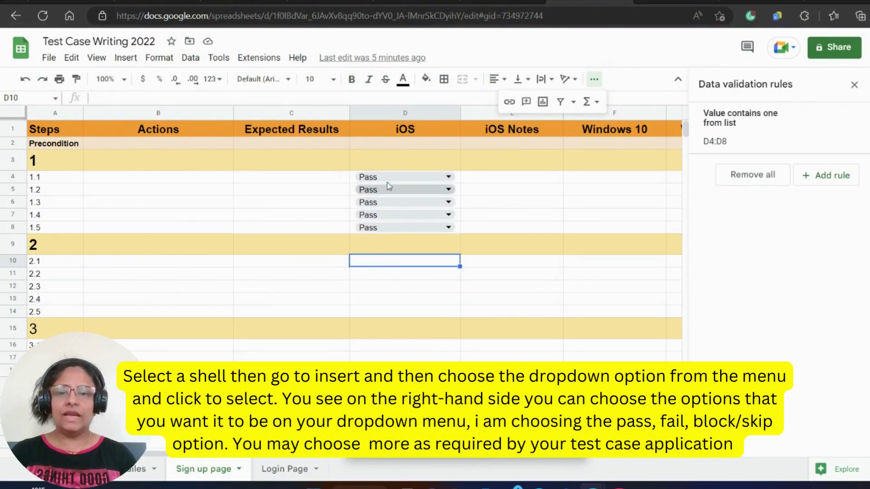
Insert a dropdown in cell D10, the iOS cell for step 2.1.
left_click(125, 58)
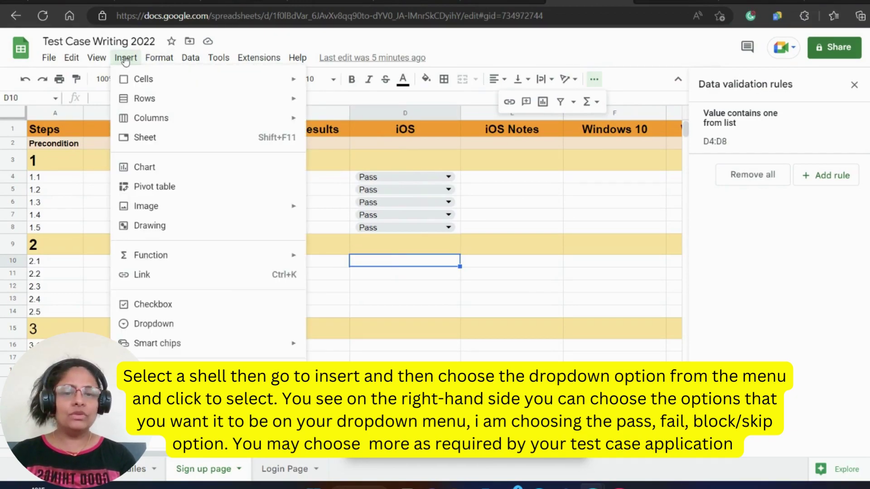
mouse_move(156, 210)
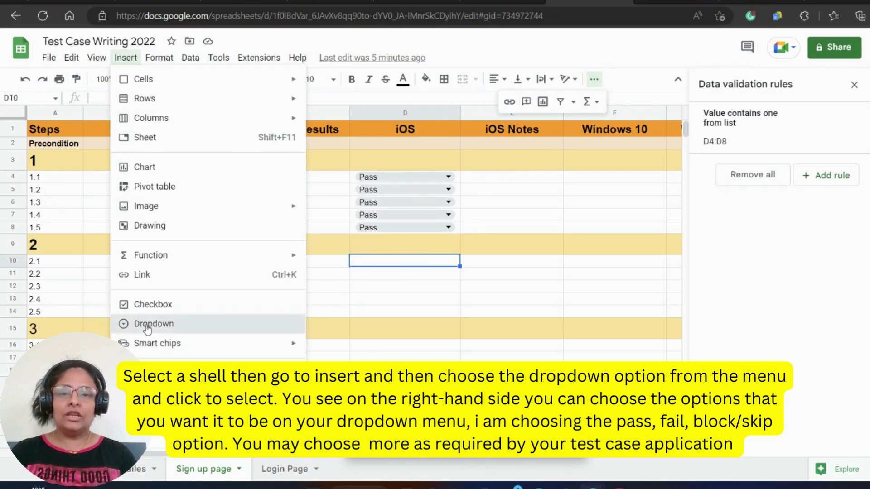
left_click(147, 325)
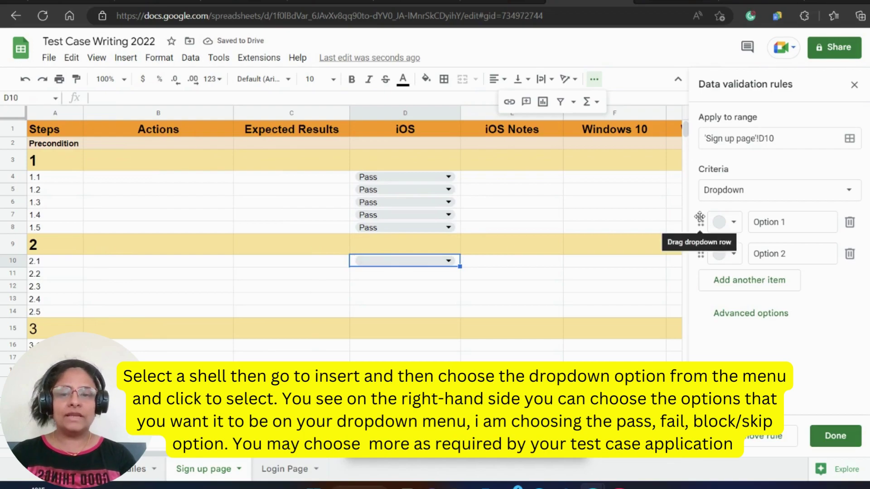
Name the first option of the D10 status dropdown Pass.
left_click(782, 222)
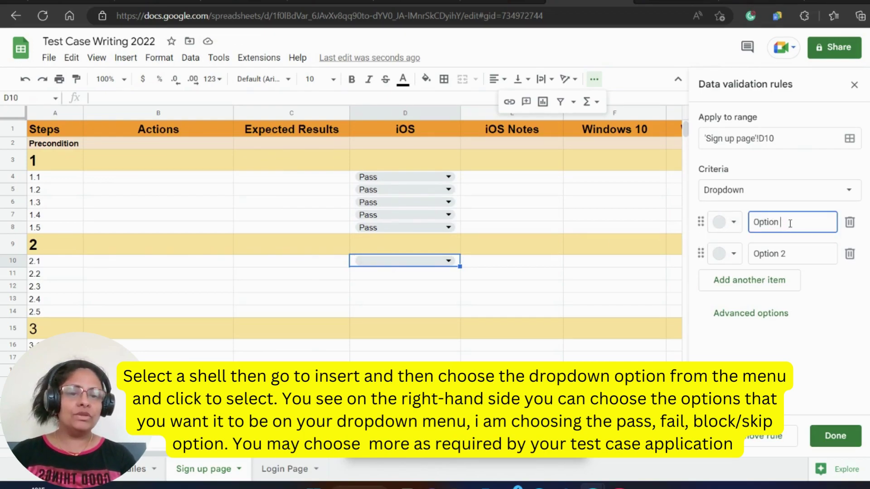
key("BackSpace")
key("BackSpace")
key("BackSpace")
key("BackSpace")
key("BackSpace")
key("BackSpace")
key("BackSpace")
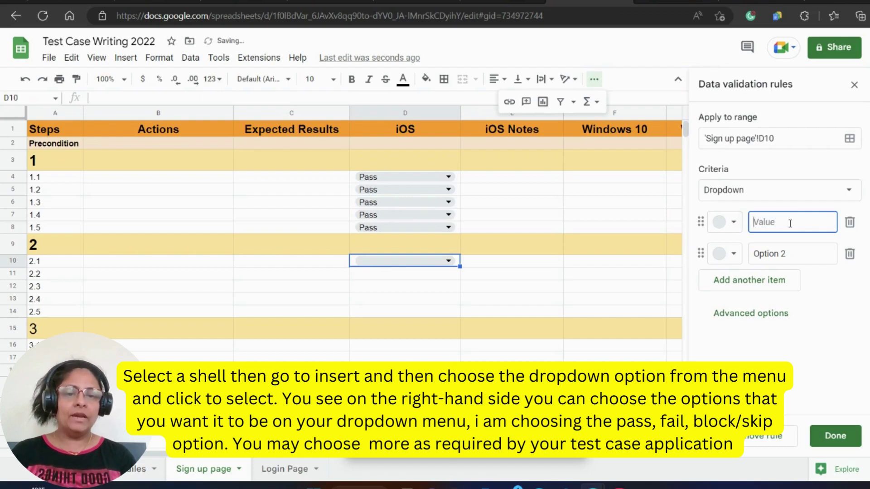
type("Pass")
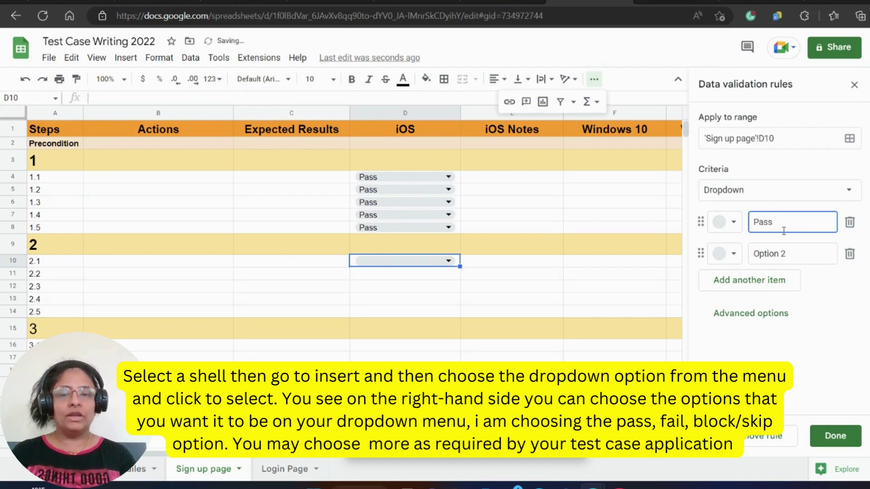
Name the second option of the D10 status dropdown Fail.
left_click(790, 258)
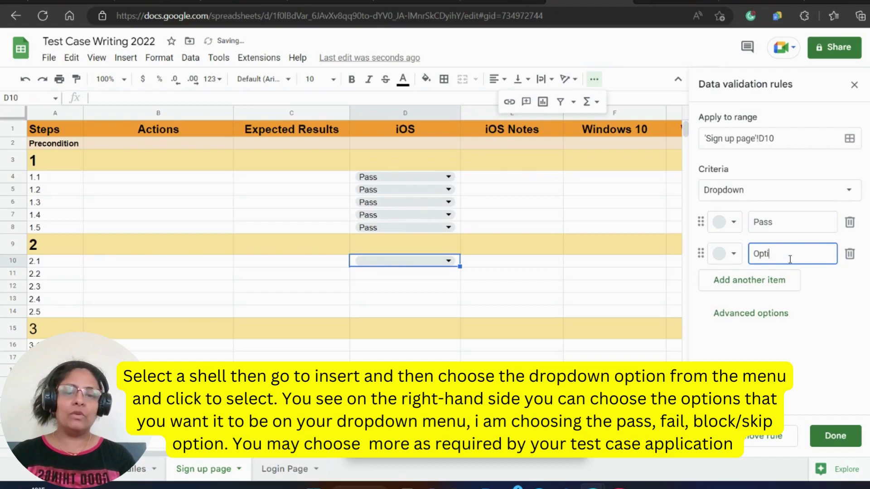
key("BackSpace")
key("BackSpace")
key("BackSpace")
key("BackSpace")
type("Fail")
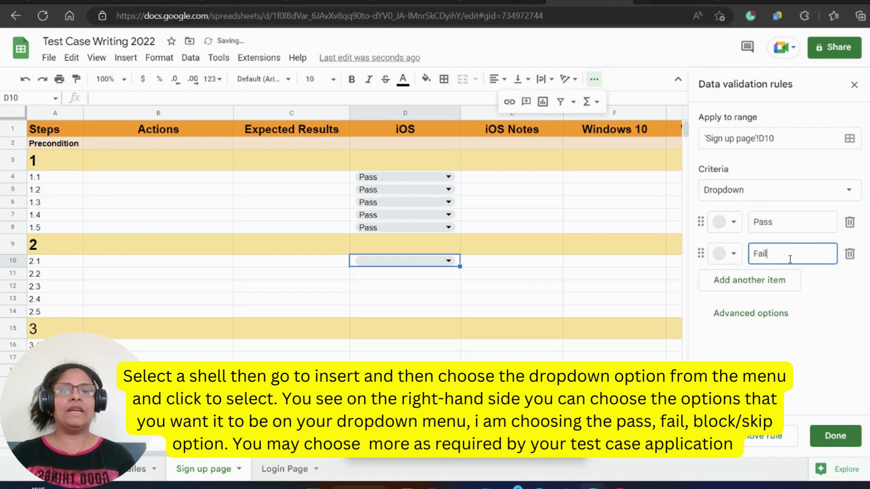
Add a third option named Blocked/skip to the D10 status dropdown.
left_click(749, 285)
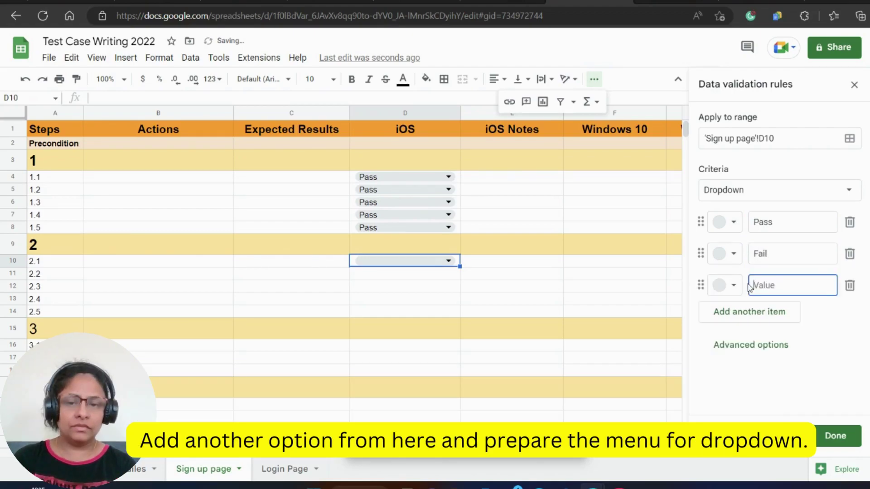
type("B")
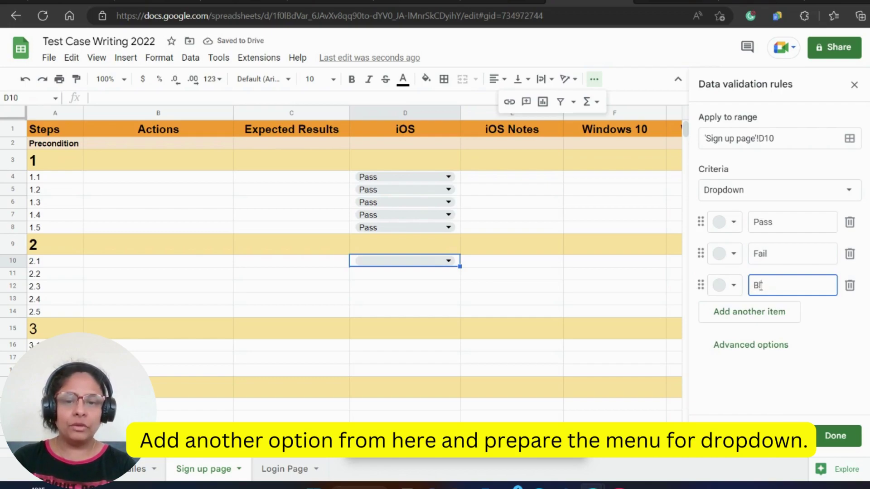
type("locked/skip")
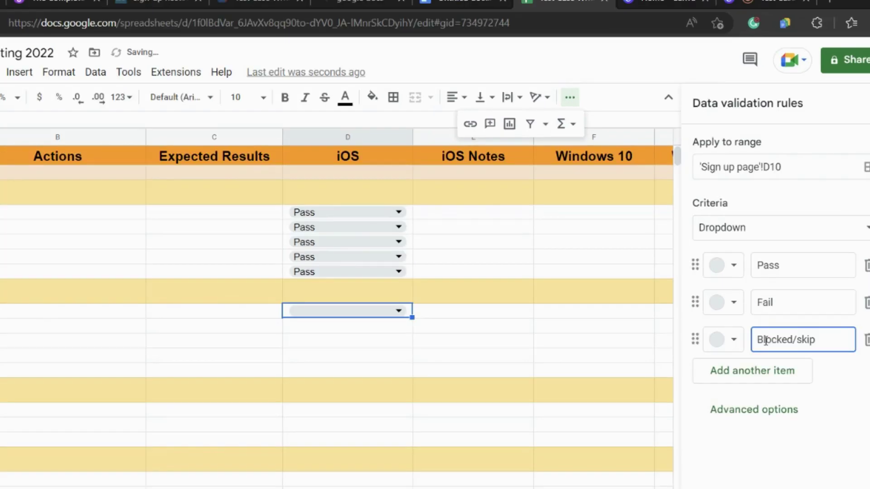
left_click(839, 409)
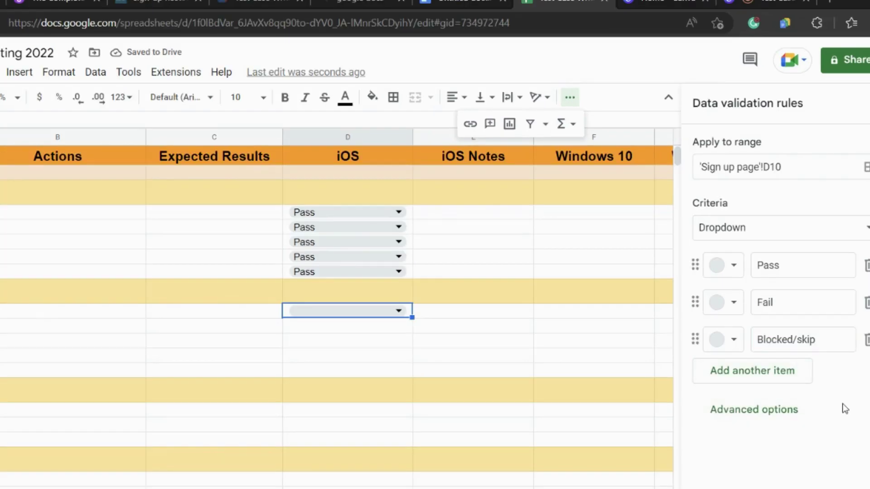
Set the iOS status of step 2.1 to Fail and fill its dropdown down to step 2.5.
left_click(398, 272)
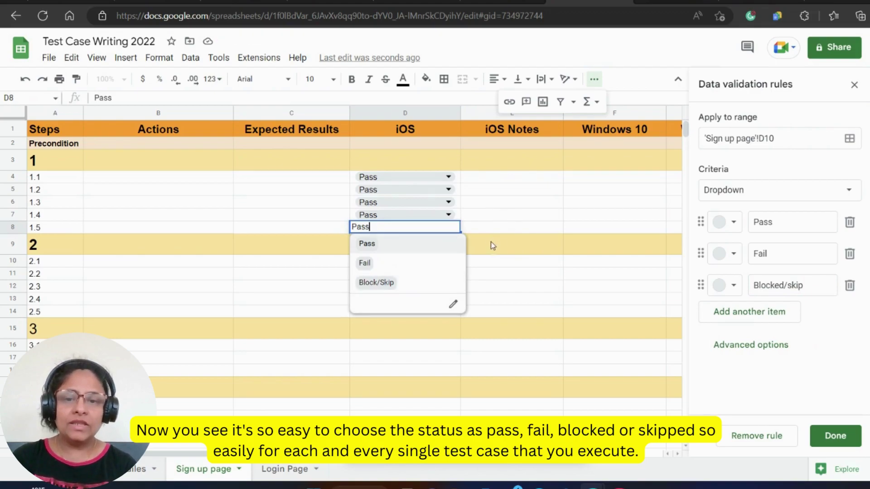
left_click(488, 264)
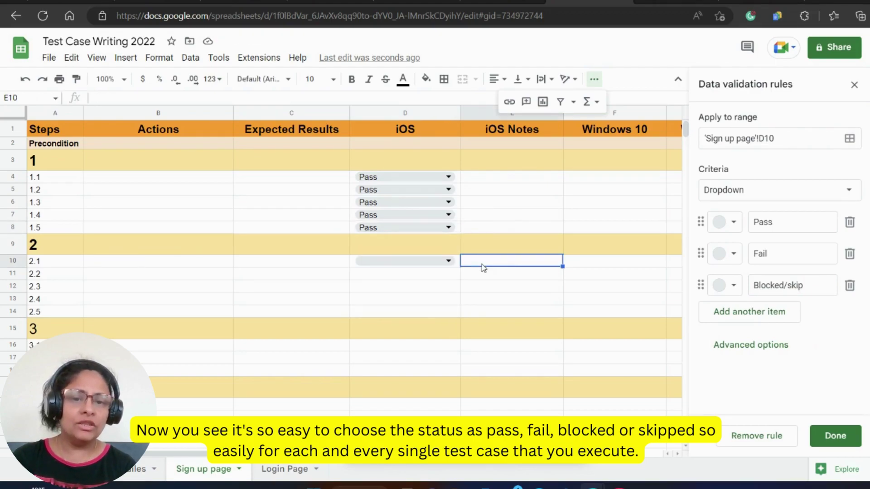
left_click(423, 262)
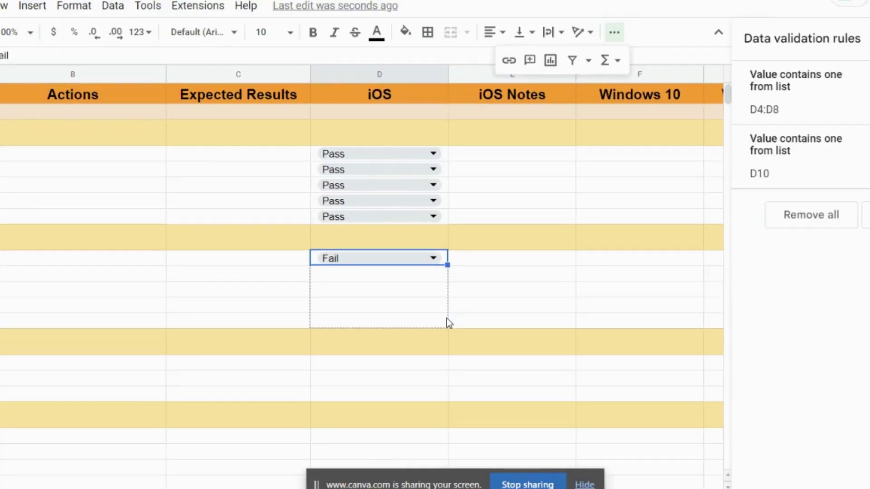
left_click_drag(447, 321, 448, 322)
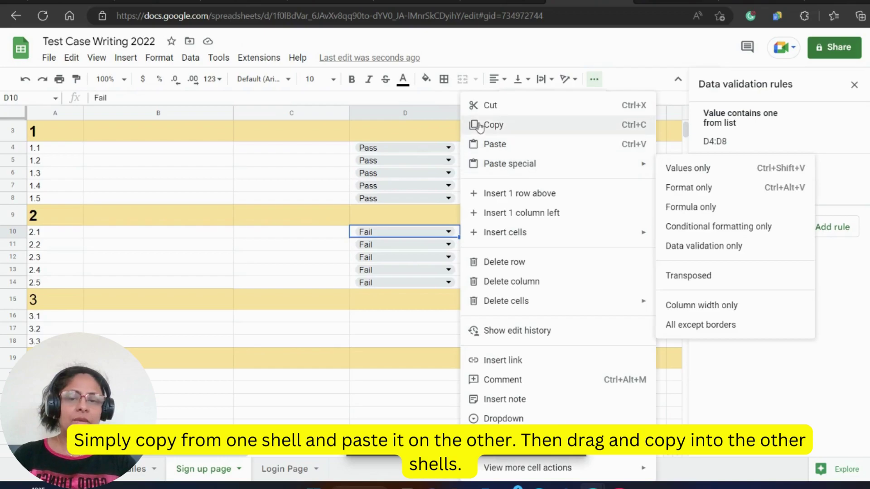
Copy the step 2.1 iOS dropdown to step 3.1 and fill it down to step 3.3.
left_click(488, 124)
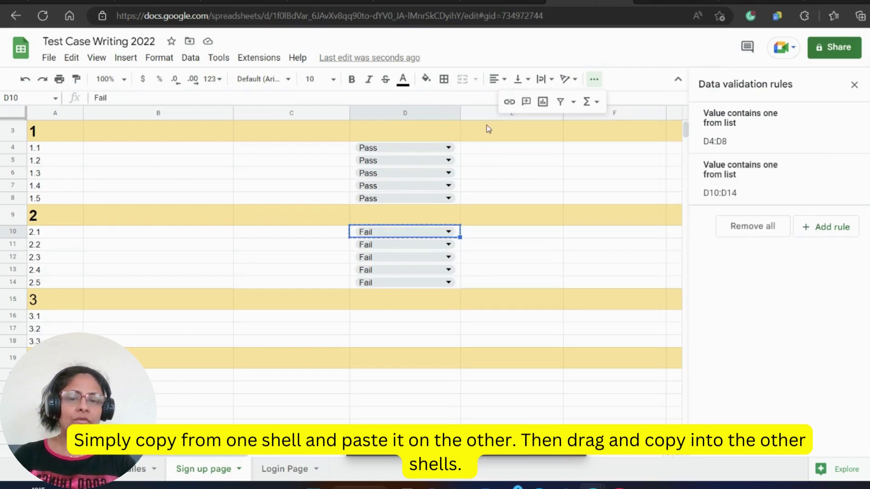
left_click(372, 321)
right_click(372, 321)
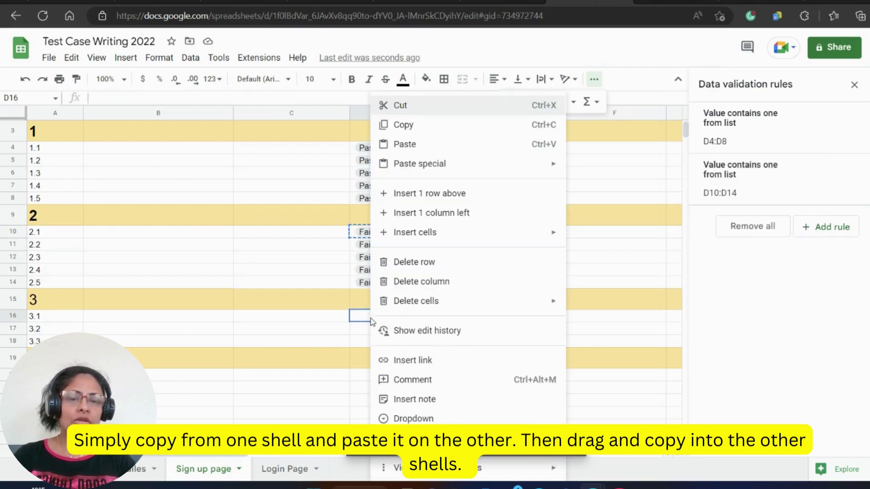
left_click(420, 144)
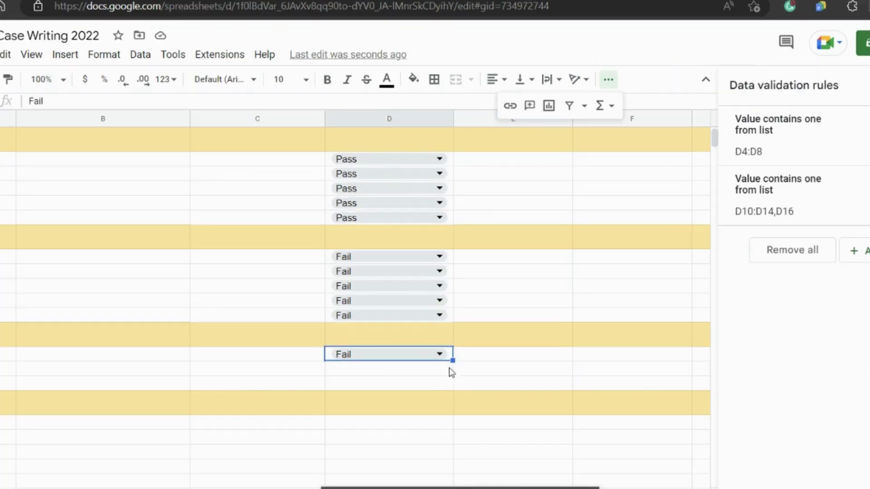
left_click_drag(450, 359, 453, 379)
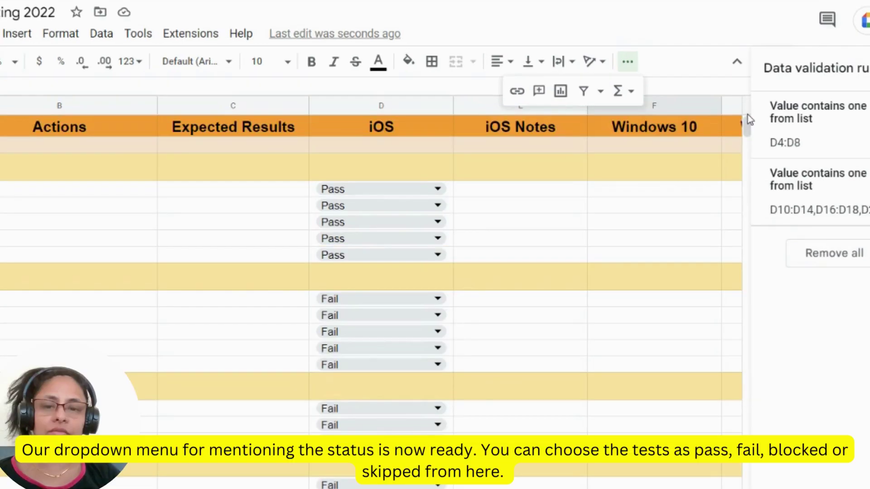
Paste the copied status dropdown into the Windows 10 cell of step 1.1 and fill it down to step 1.5.
left_click(621, 191)
right_click(621, 191)
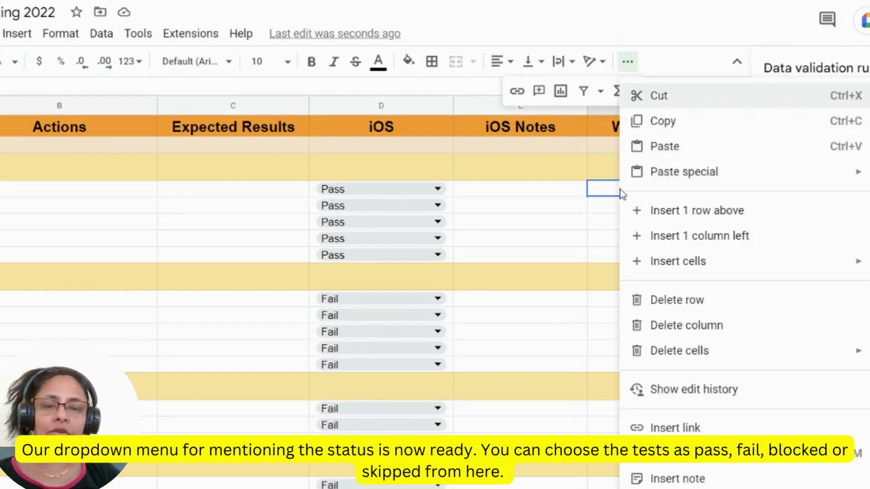
left_click(665, 146)
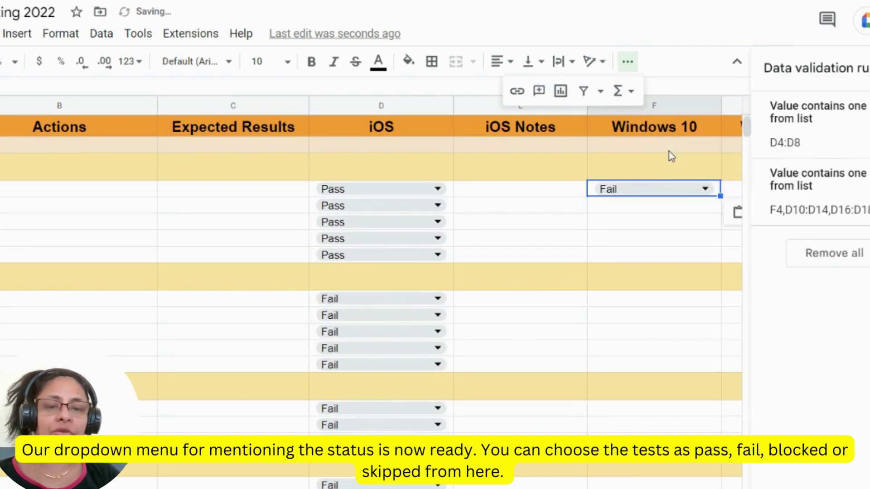
left_click_drag(722, 196, 716, 256)
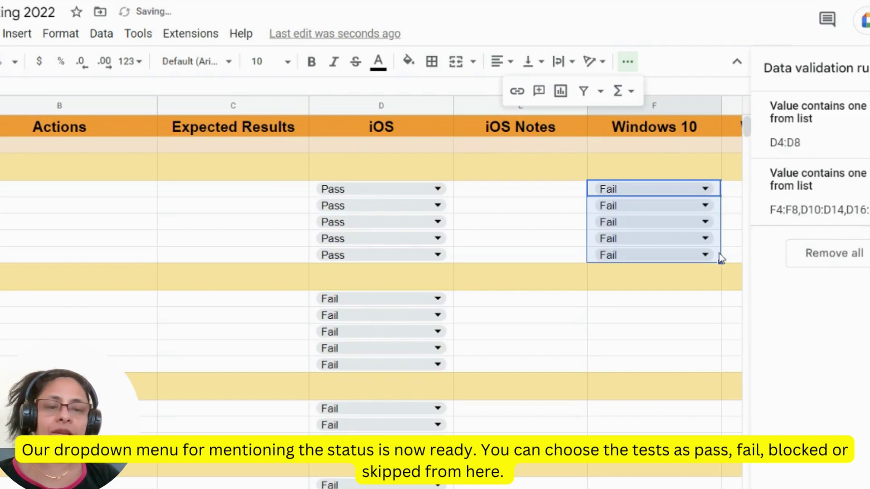
left_click(619, 304)
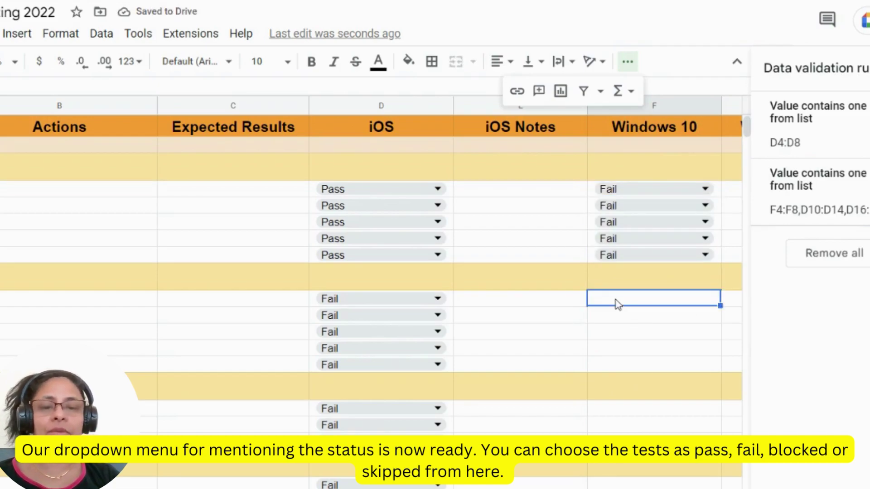
Set the Windows 10 statuses of steps 1.1 and 1.3 to Pass and of steps 1.2 and 1.4 to Blocked/skip.
left_click(705, 189)
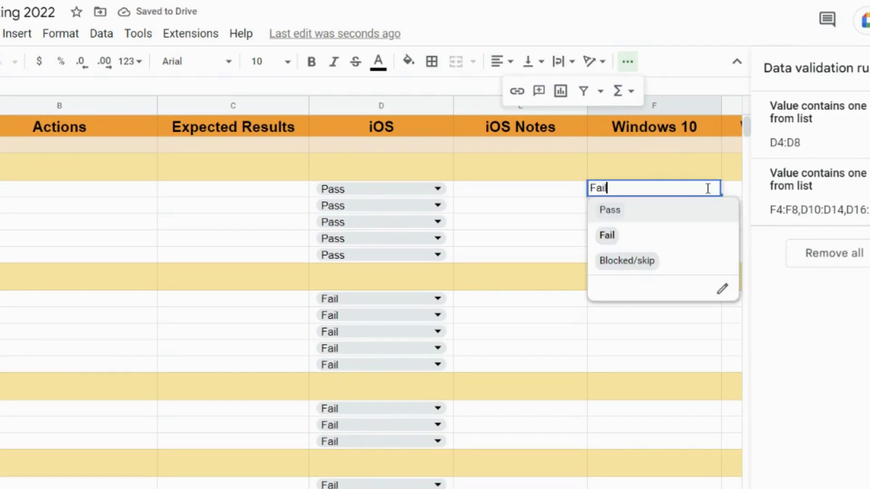
left_click(616, 211)
double_click(657, 207)
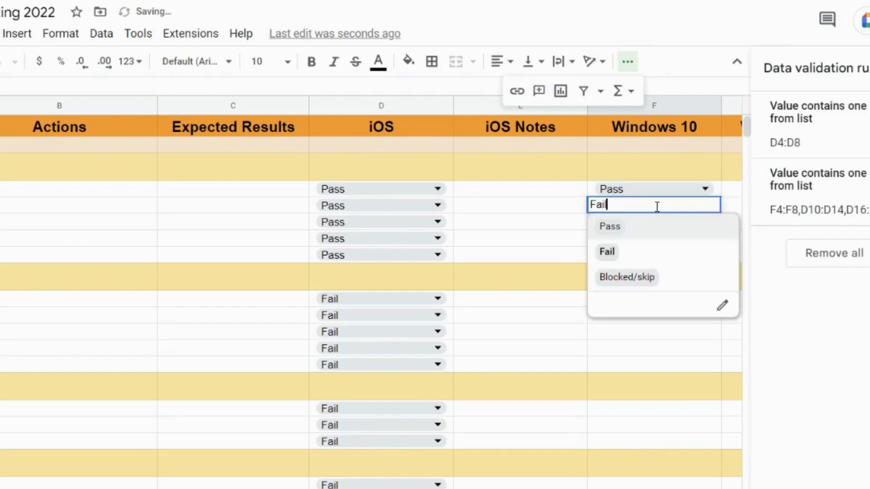
left_click(626, 277)
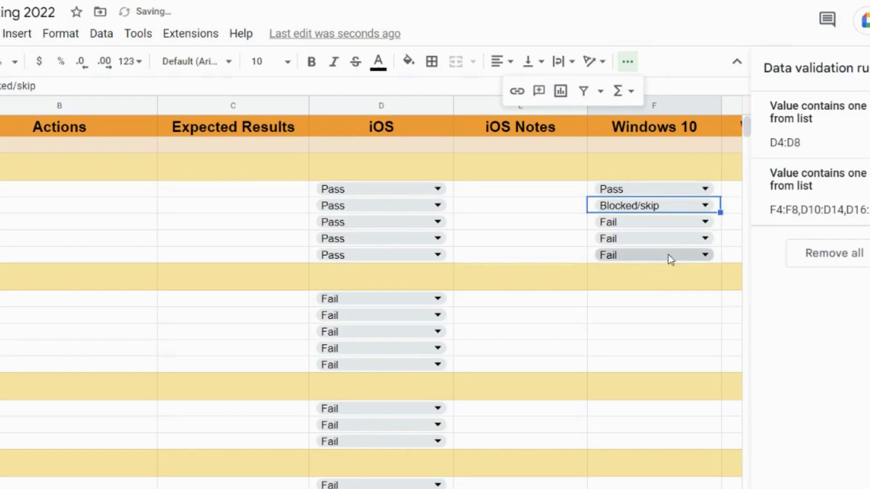
double_click(660, 226)
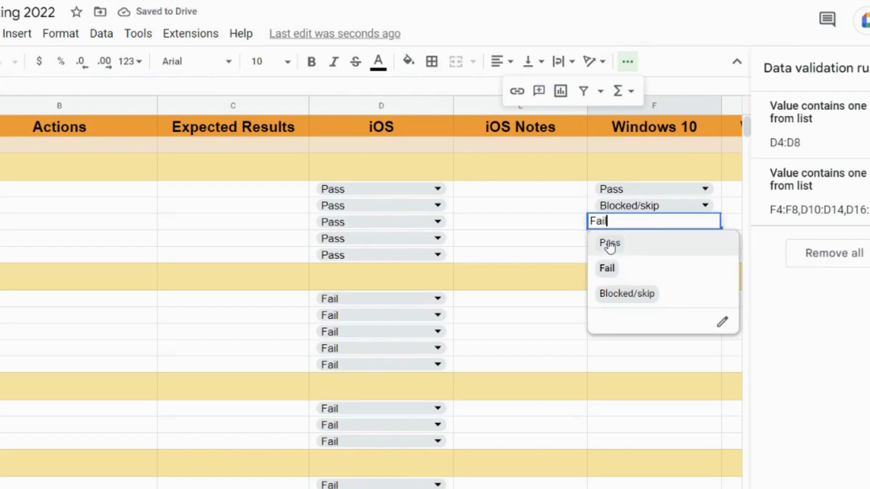
left_click(610, 243)
double_click(651, 239)
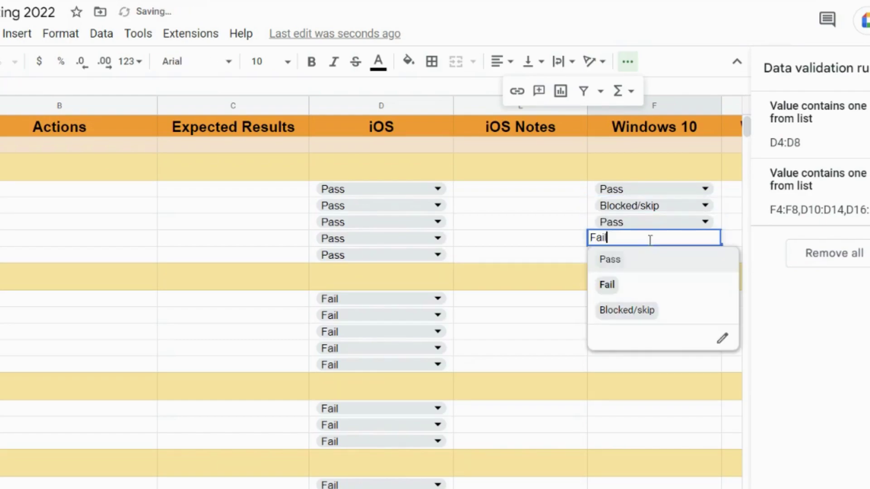
left_click(627, 310)
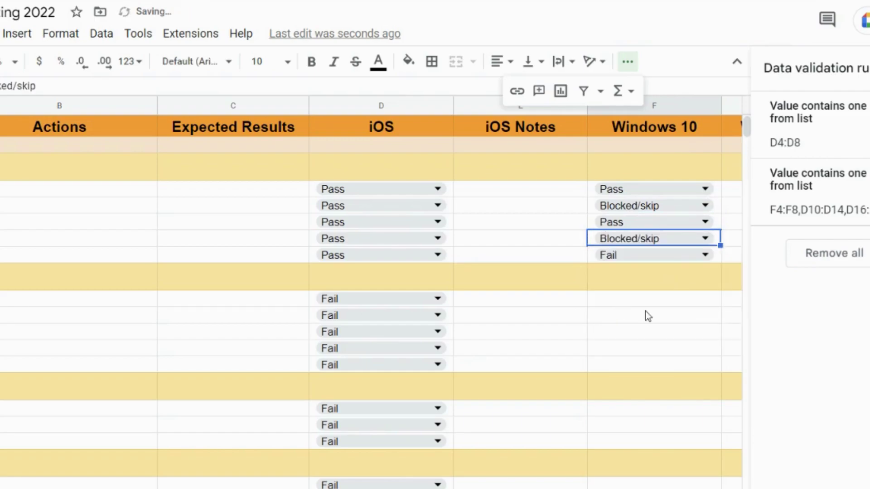
left_click(635, 314)
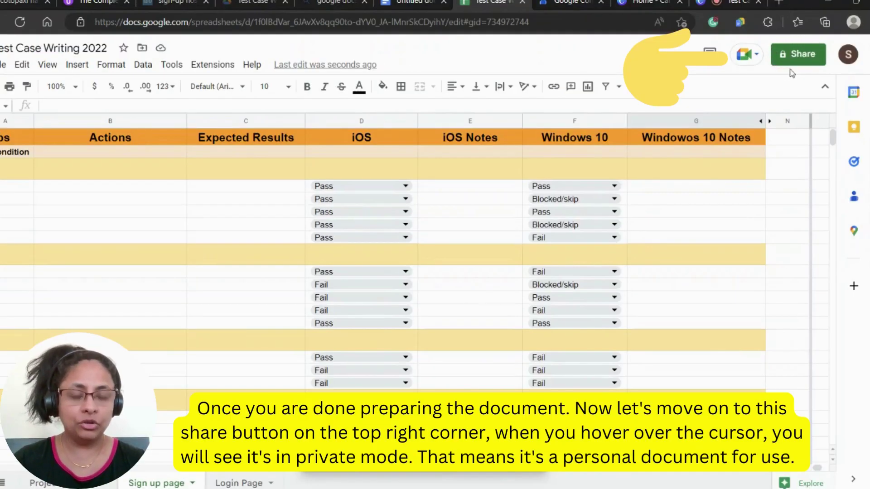
Set the spreadsheet's general access to Anyone with the link and copy its sharing link.
mouse_move(802, 61)
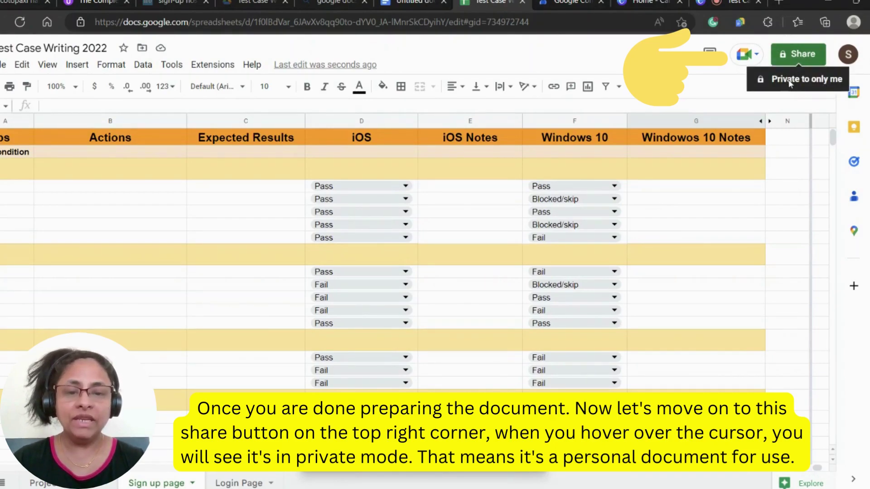
left_click(799, 54)
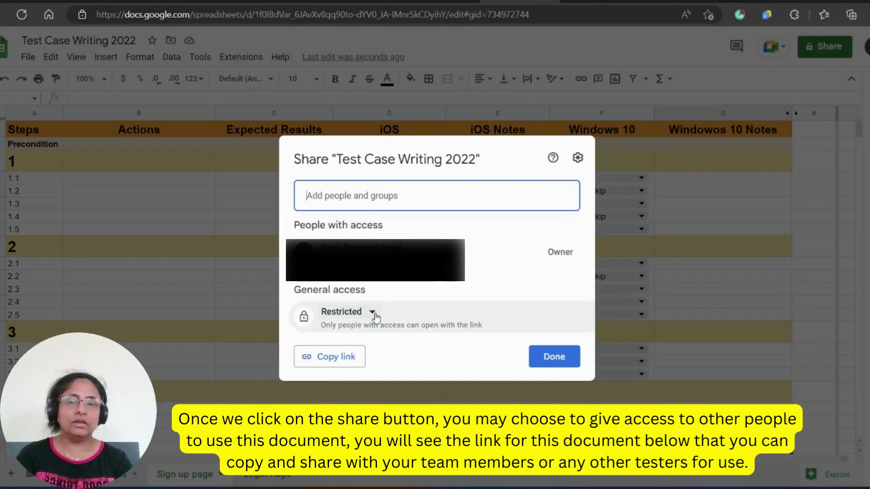
left_click(372, 313)
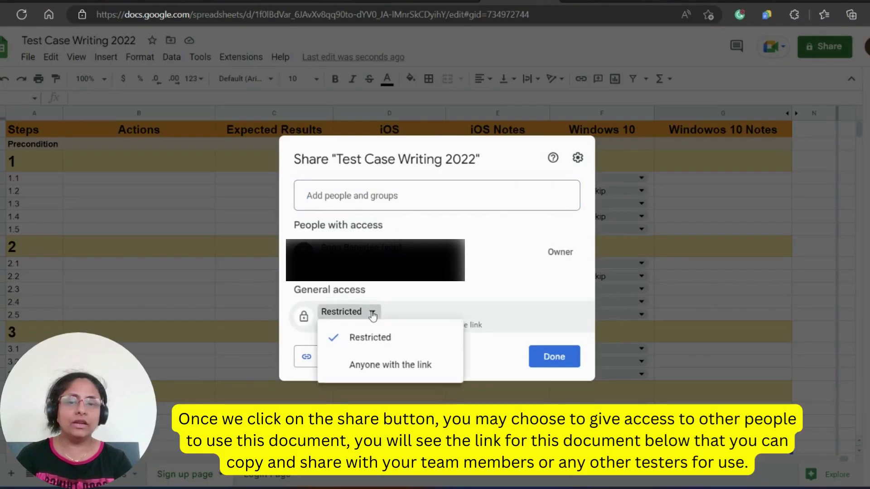
left_click(377, 374)
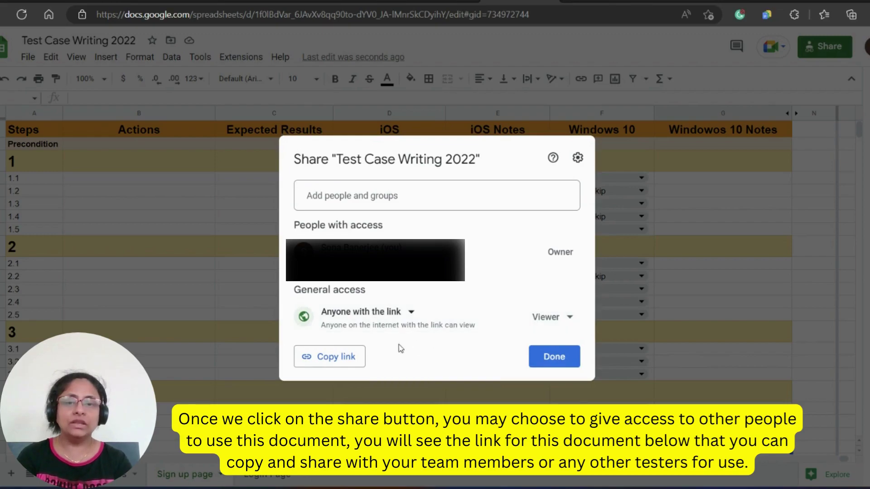
left_click(327, 360)
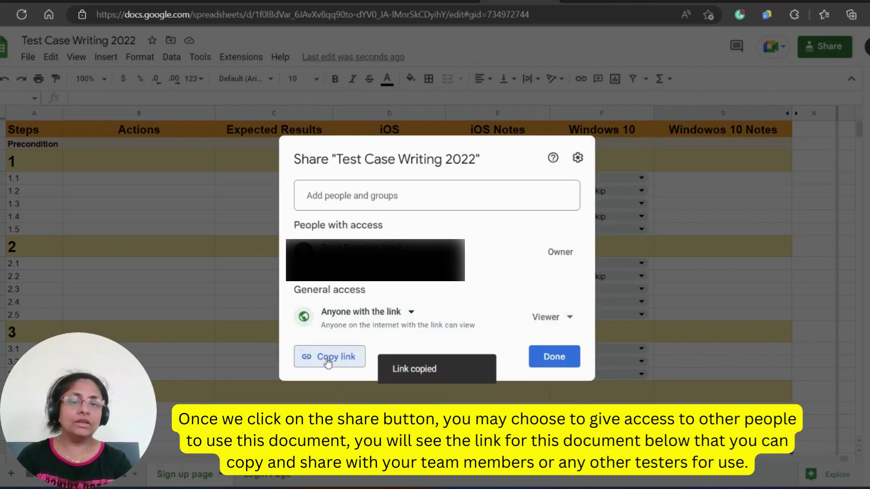
Switch the spreadsheet's general access to Restricted and back to Anyone with the link.
left_click(371, 313)
left_click(363, 349)
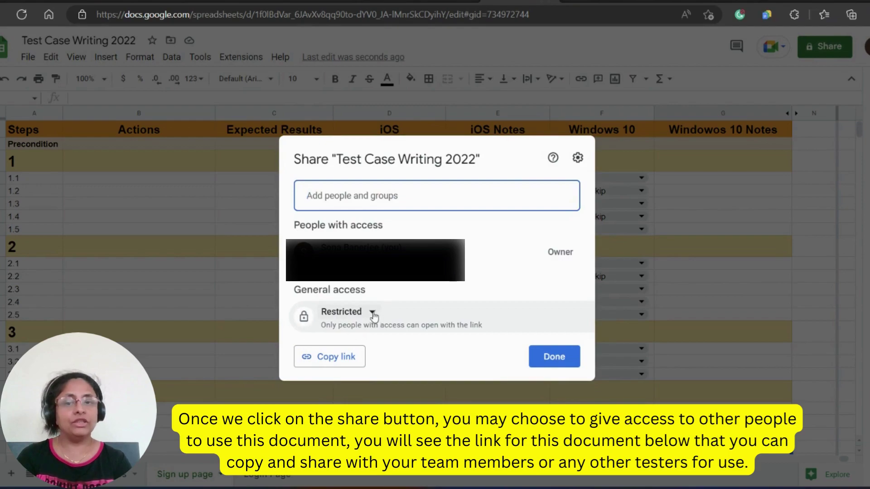
left_click(372, 313)
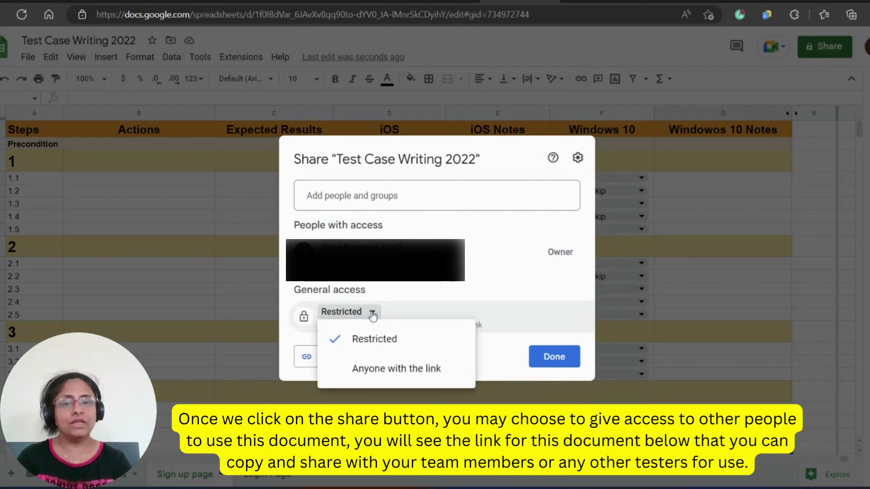
left_click(377, 370)
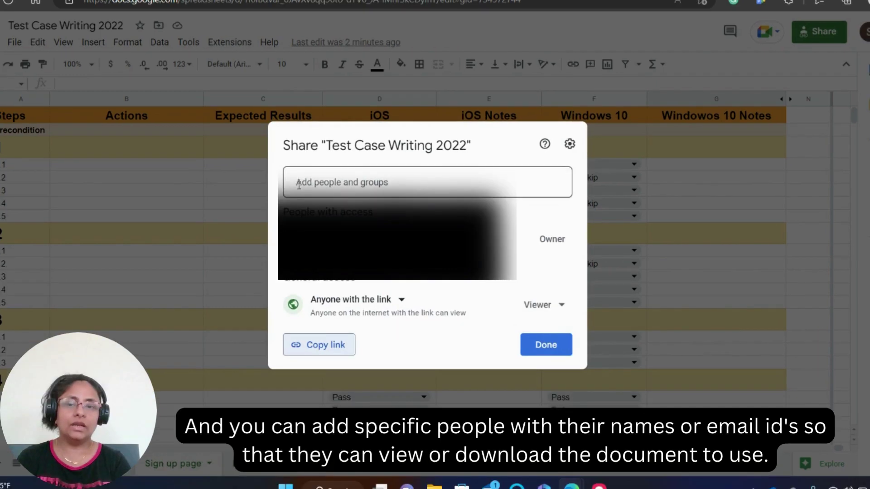
View the suggested contacts for adding people and groups to the shared spreadsheet.
left_click(299, 183)
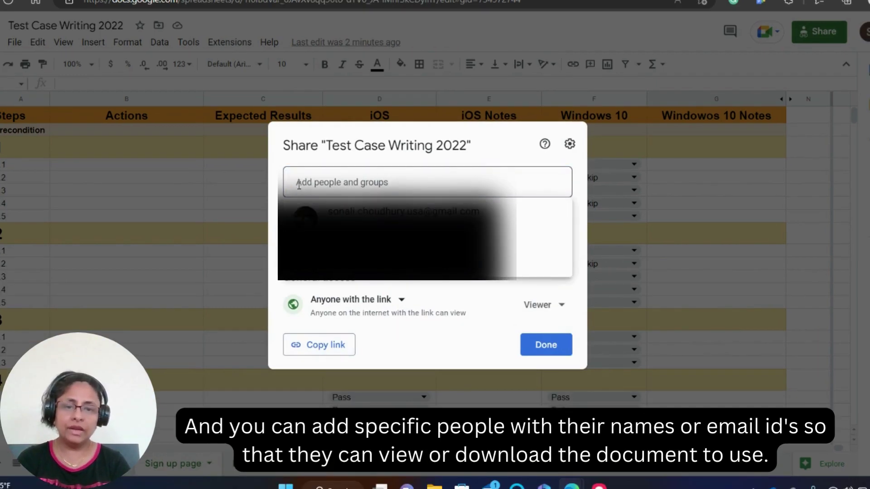
left_click(463, 185)
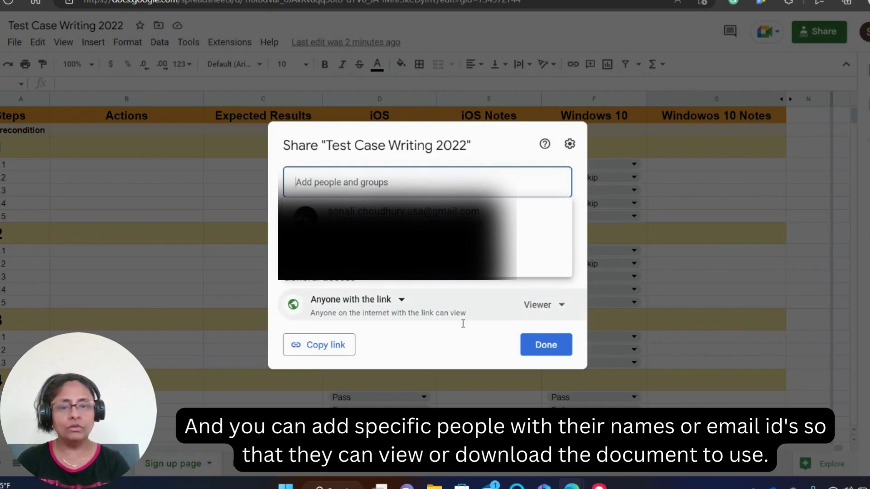
left_click(438, 356)
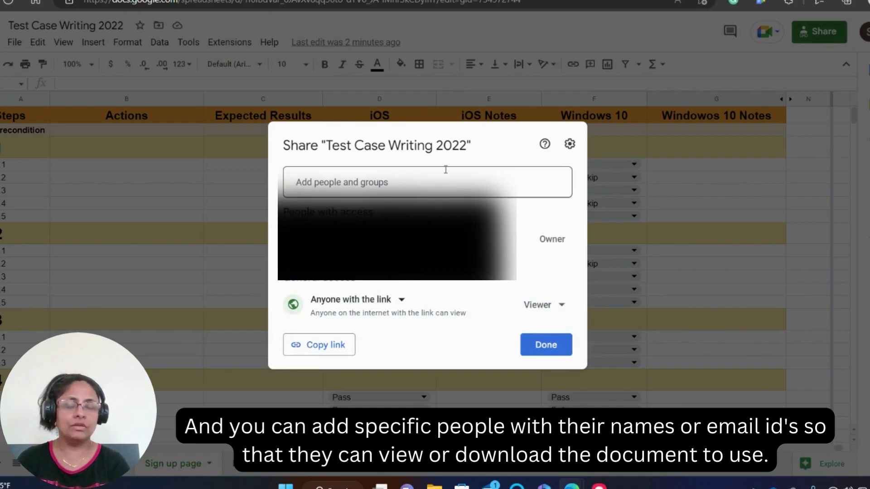
left_click(299, 184)
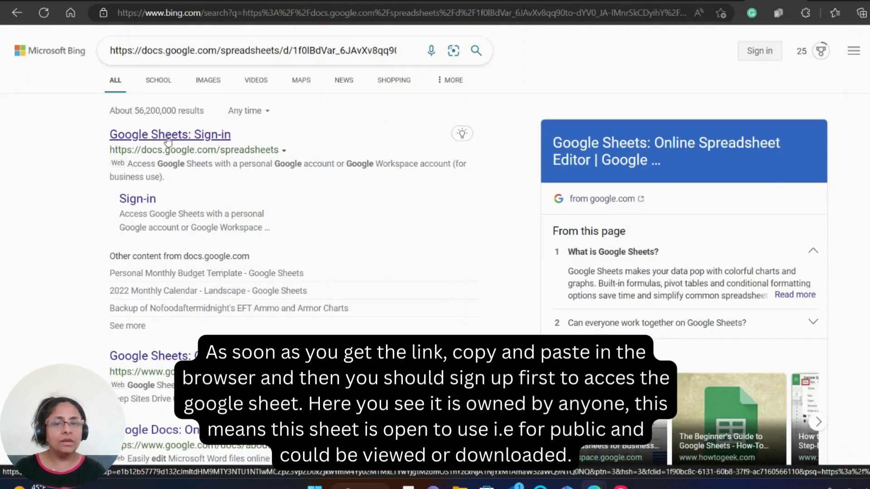
Open Google Sheets from the Bing search results and view the ownership filter options of the spreadsheet list.
left_click(167, 136)
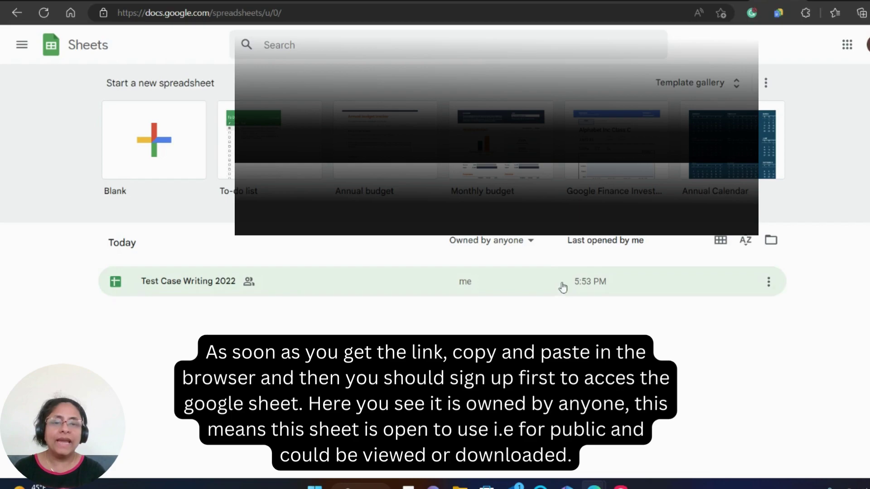
left_click(530, 243)
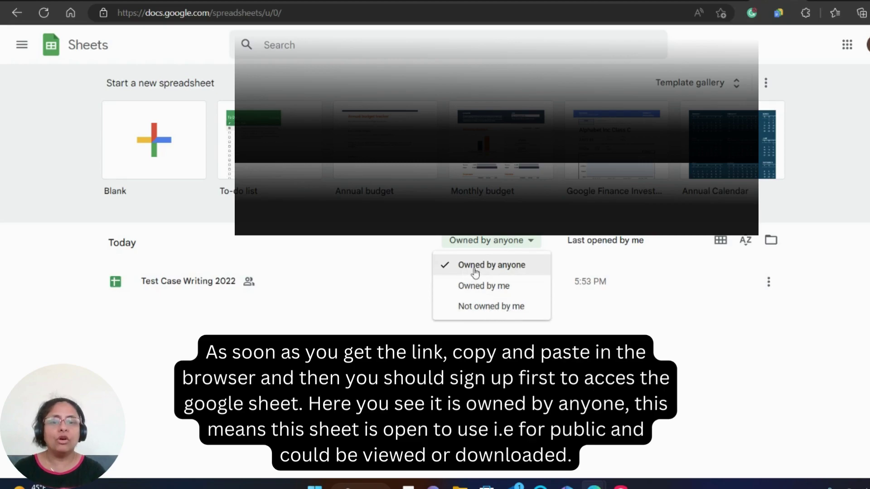
left_click(530, 240)
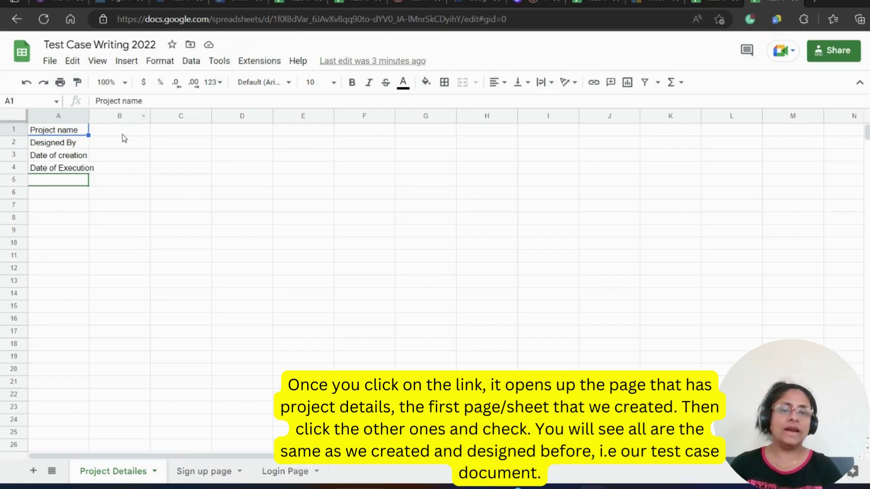
Check the contents of the Project Detailes, Sign up page and Login Page sheets, ending on Project Detailes.
left_click(67, 199)
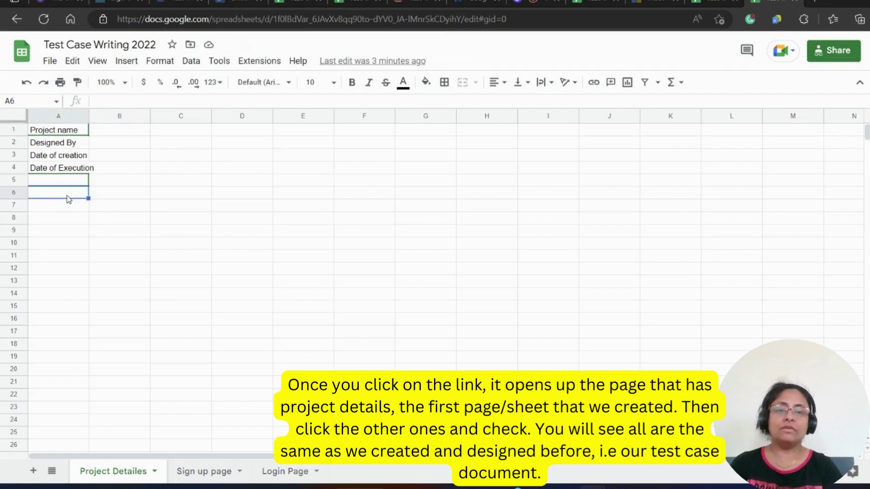
left_click(205, 475)
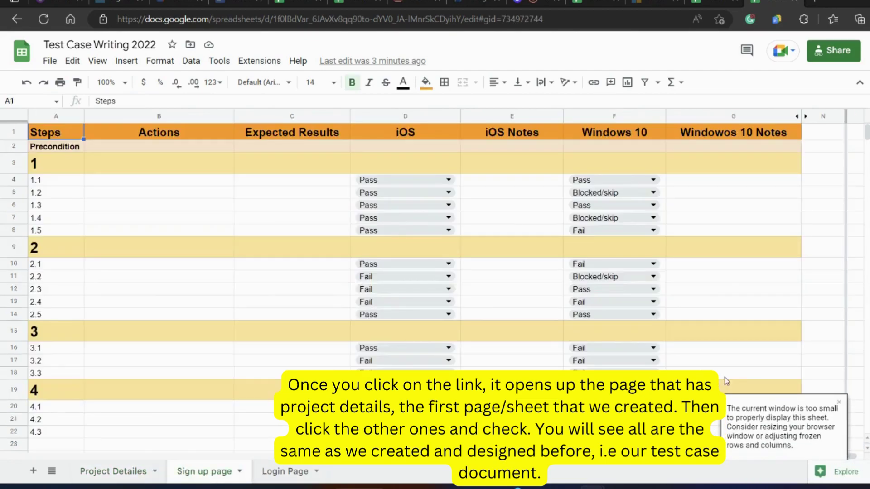
left_click(838, 404)
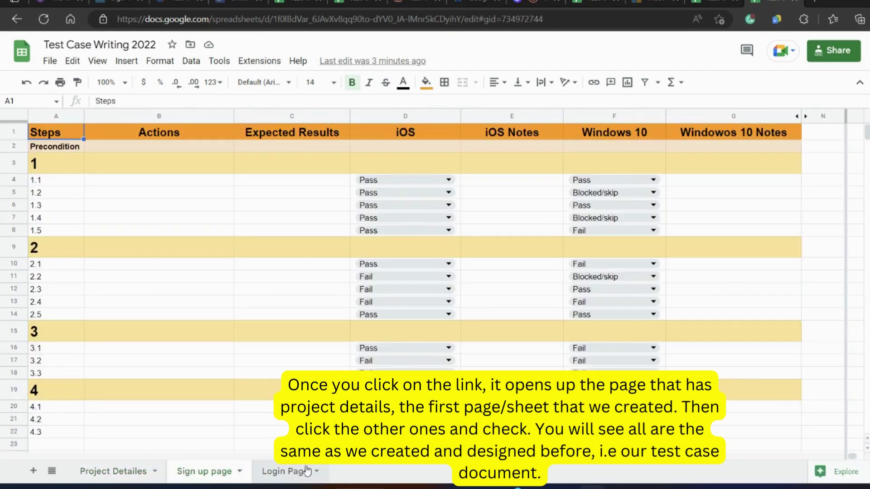
left_click(285, 475)
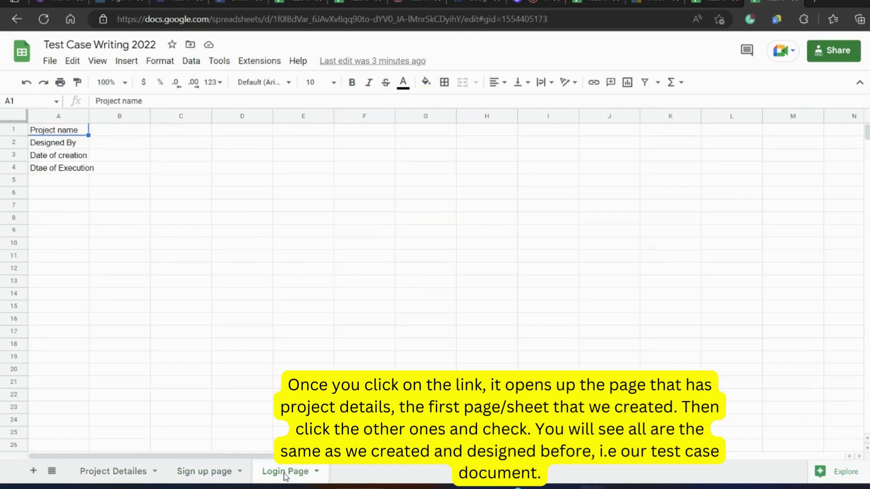
left_click(119, 472)
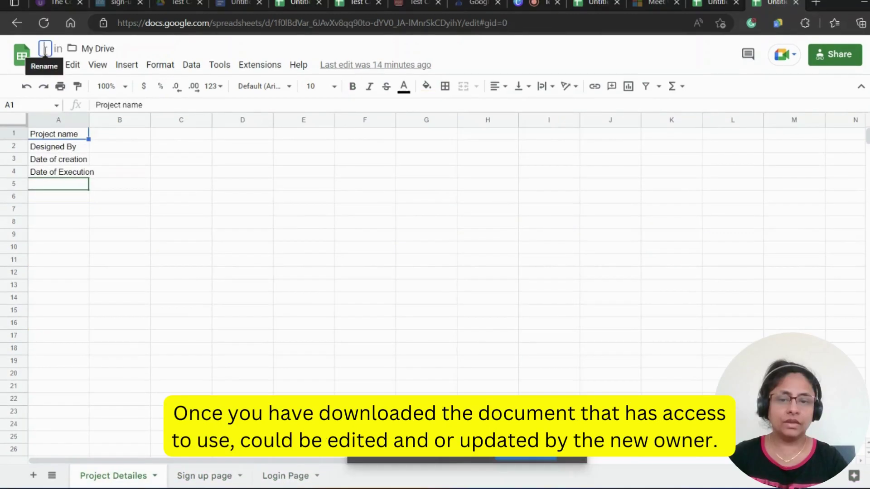
Rename the spreadsheet as Test Case Writing Project 2022.
type("T")
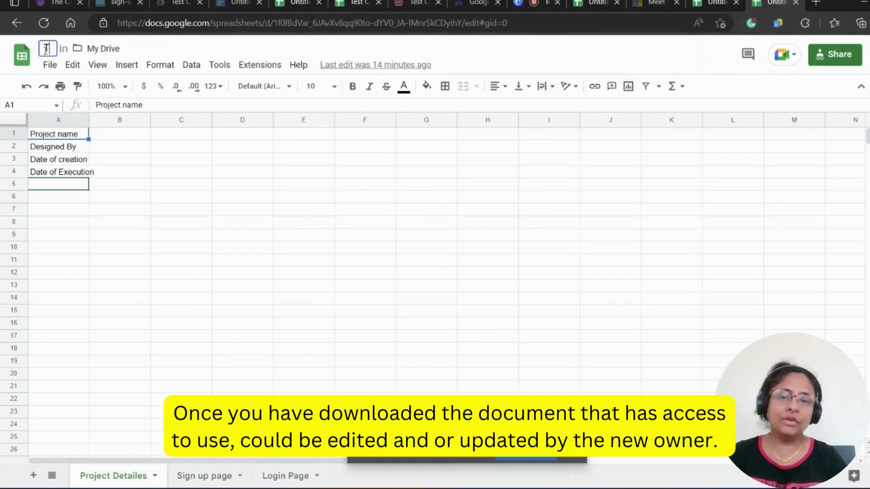
type("est Case")
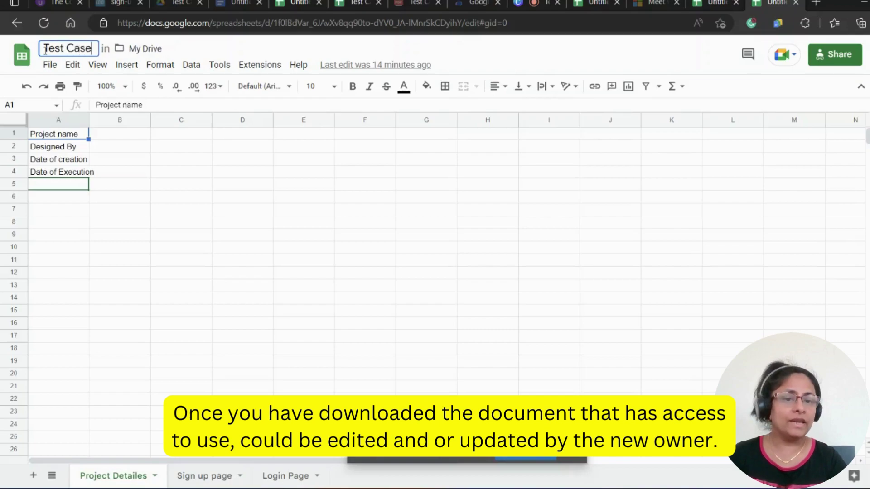
type(" Writing")
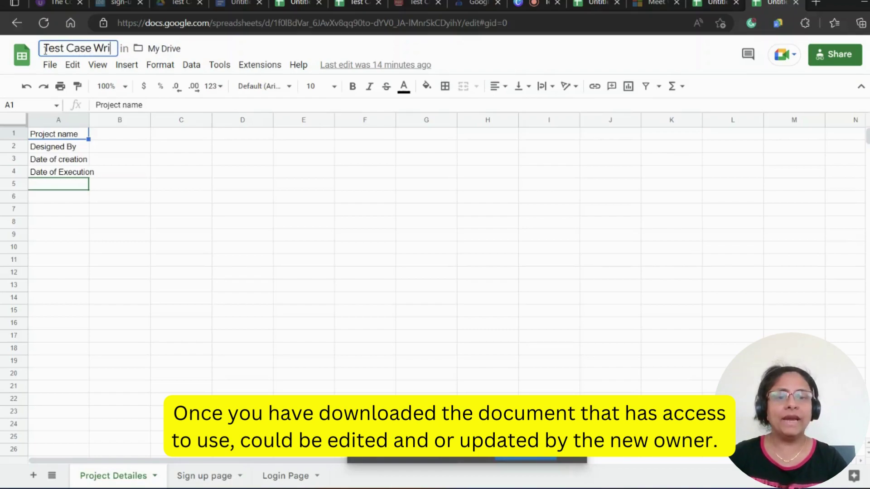
type(" Project 2022")
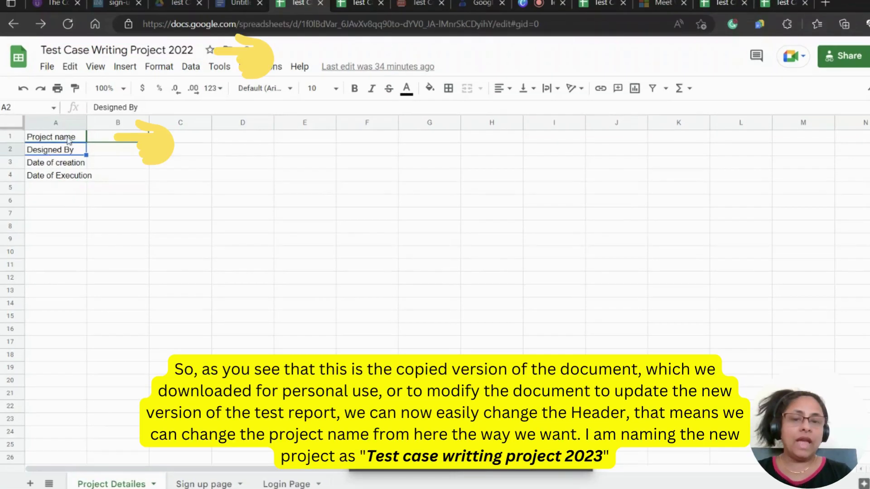
Rename the spreadsheet as Test Case Writing Project 2023.
left_click(66, 137)
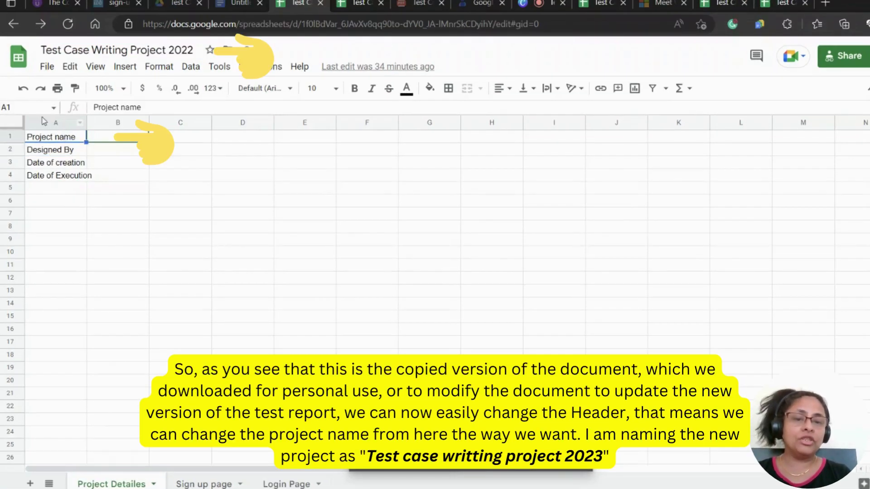
left_click(39, 49)
left_click_drag(40, 49, 189, 50)
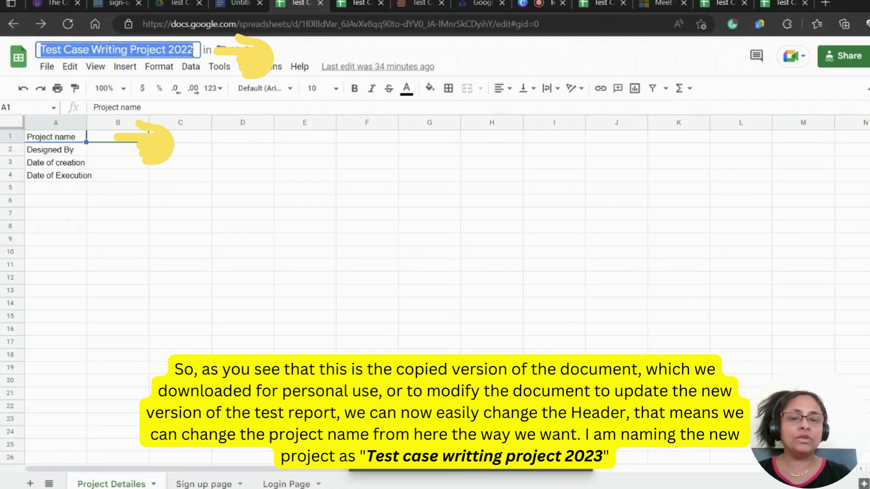
left_click(192, 51)
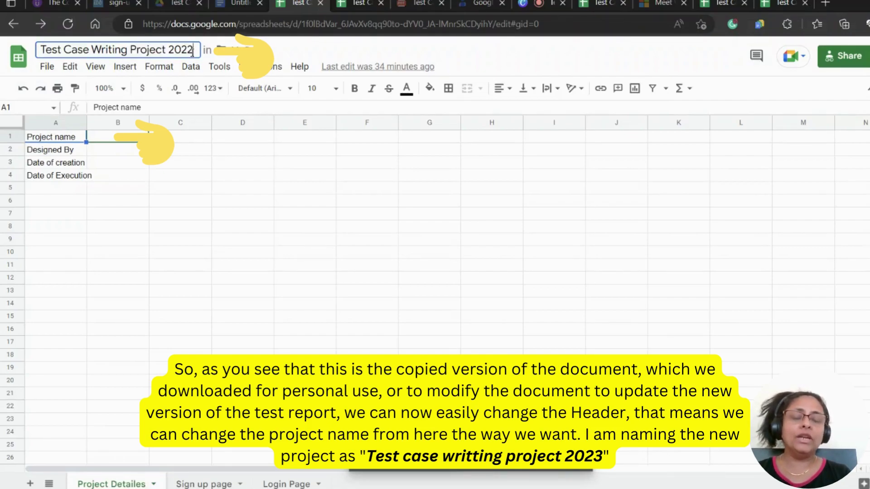
key("BackSpace")
key("BackSpace")
key("BackSpace")
key("BackSpace")
key("BackSpace")
key("BackSpace")
key("BackSpace")
key("BackSpace")
key("BackSpace")
key("BackSpace")
key("BackSpace")
key("BackSpace")
key("BackSpace")
key("BackSpace")
key("BackSpace")
key("BackSpace")
key("BackSpace")
key("BackSpace")
key("BackSpace")
key("BackSpace")
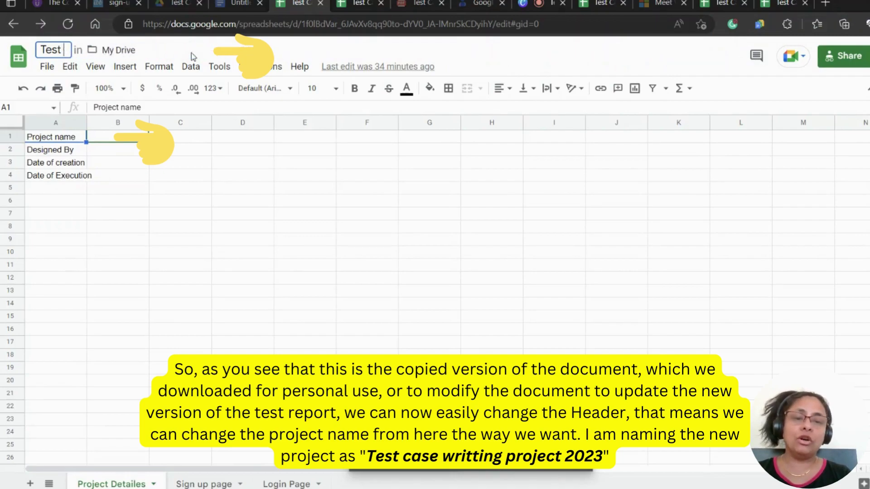
type("Test Ca")
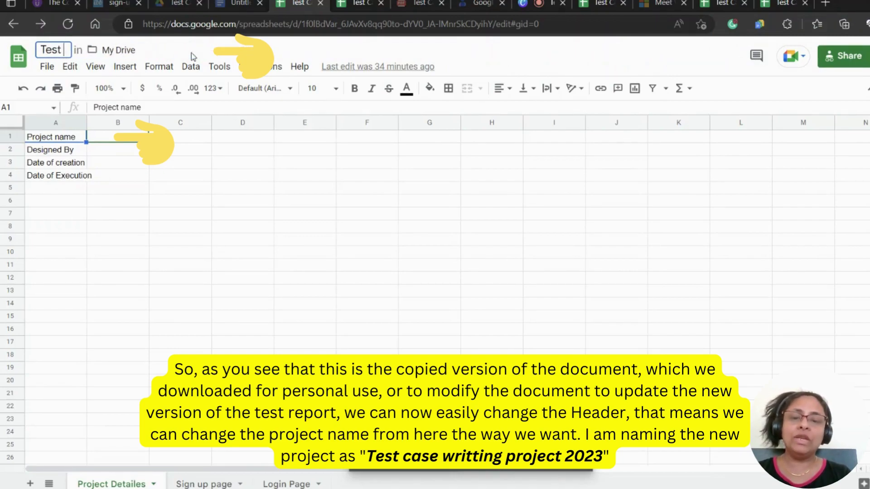
type("se Wr")
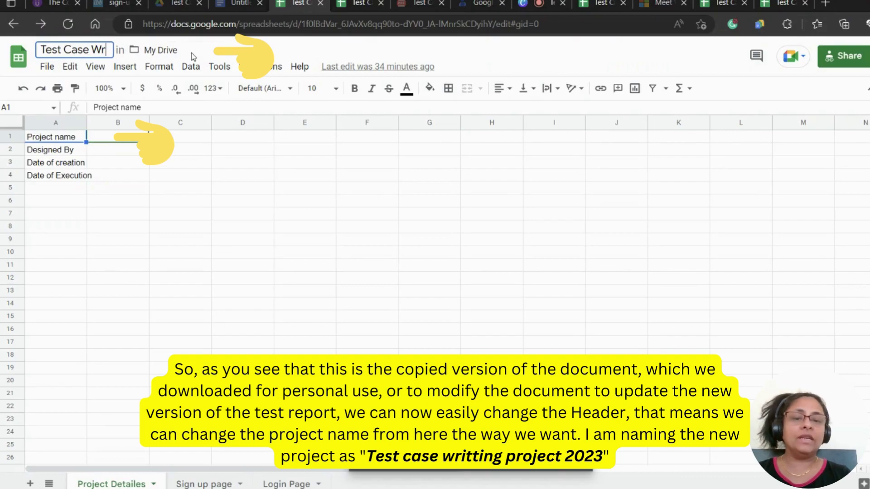
type("iting ")
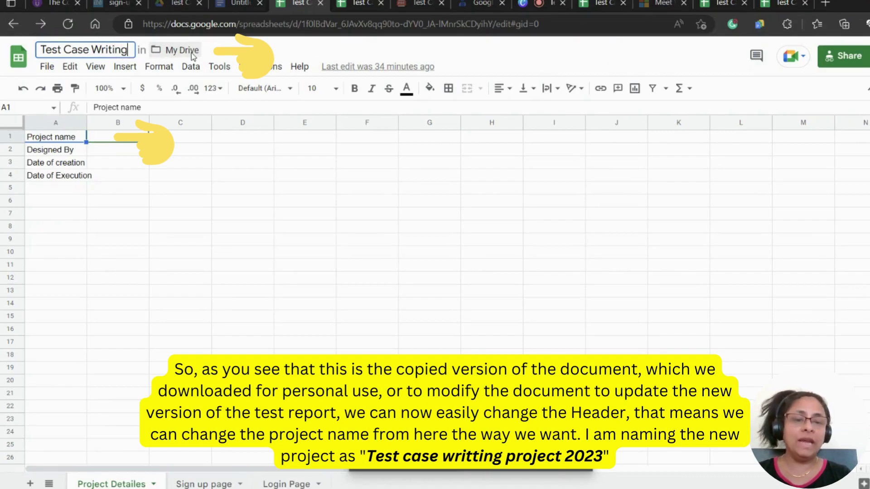
type("Proj")
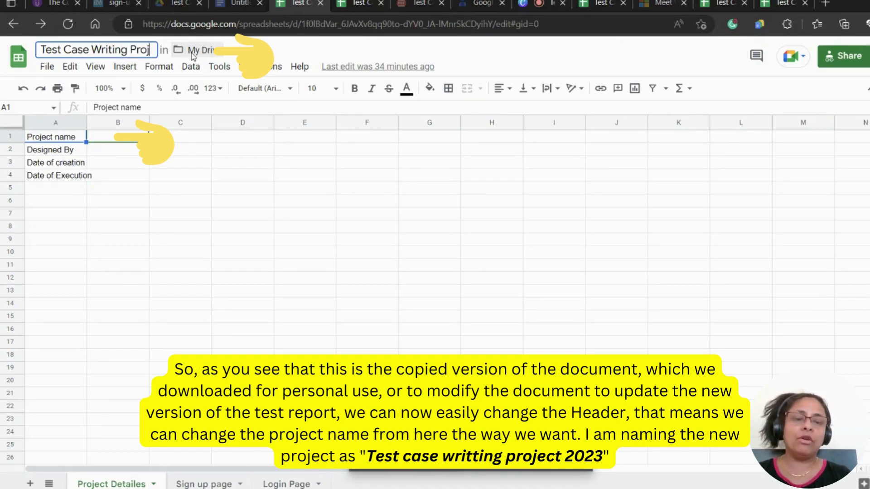
type("ect")
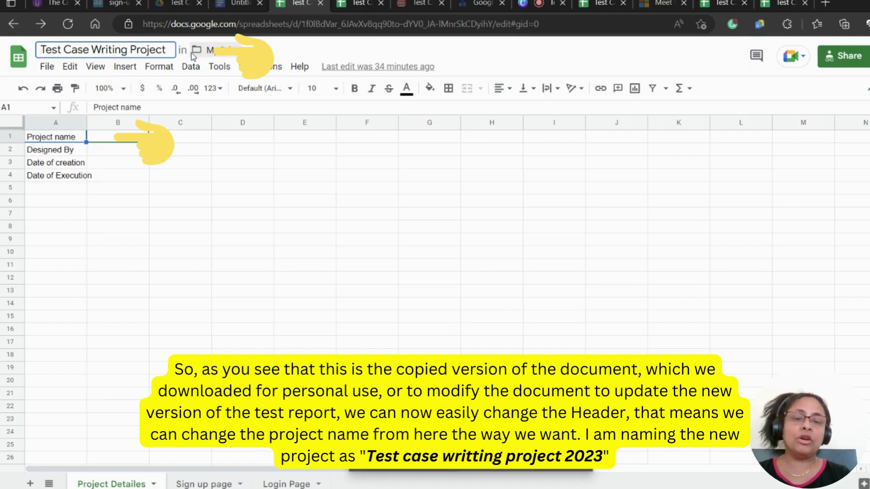
type(" 20")
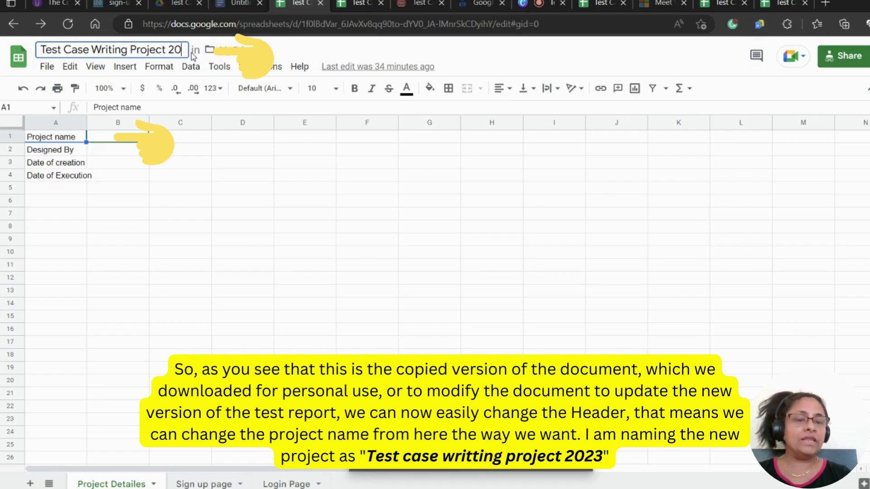
type("23")
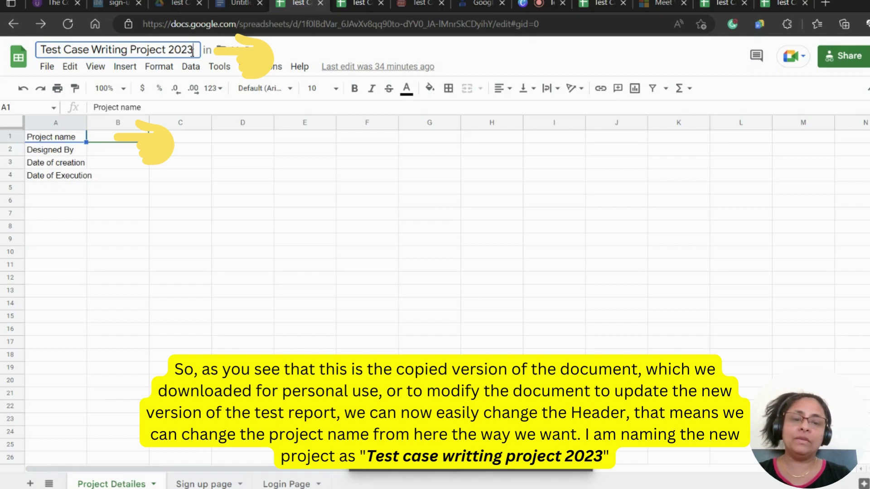
left_click(28, 140)
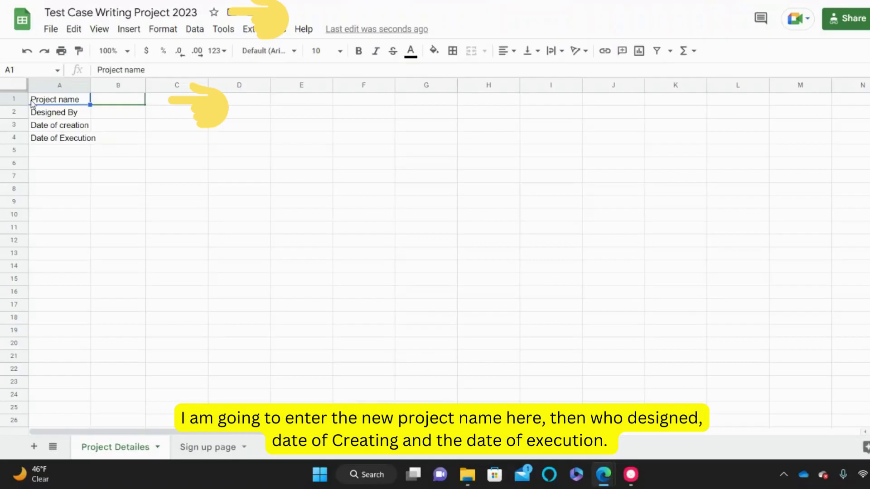
Widen column B and enter Test Case Writing Project 2023 as the project name in cell B1.
left_click(113, 107)
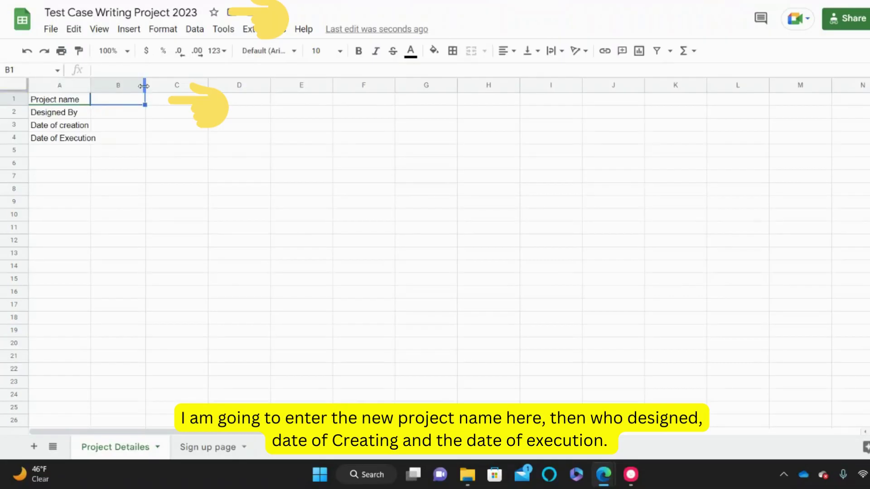
left_click_drag(145, 86, 184, 86)
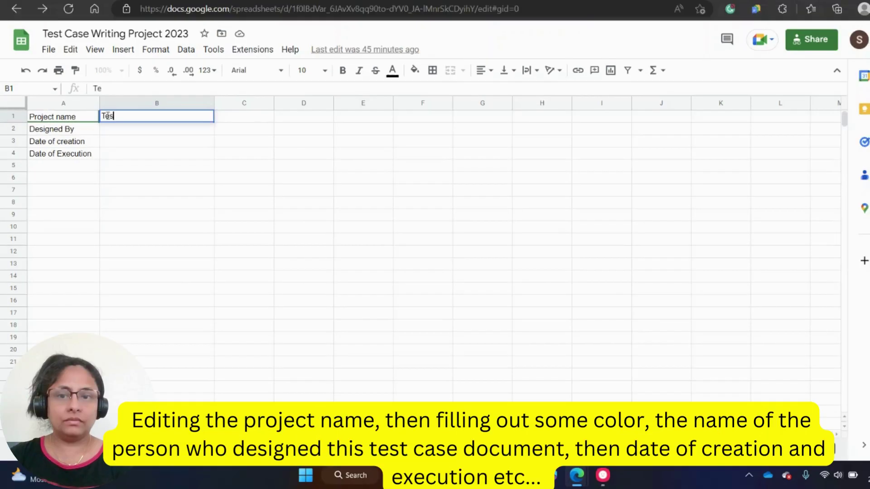
type("t Case")
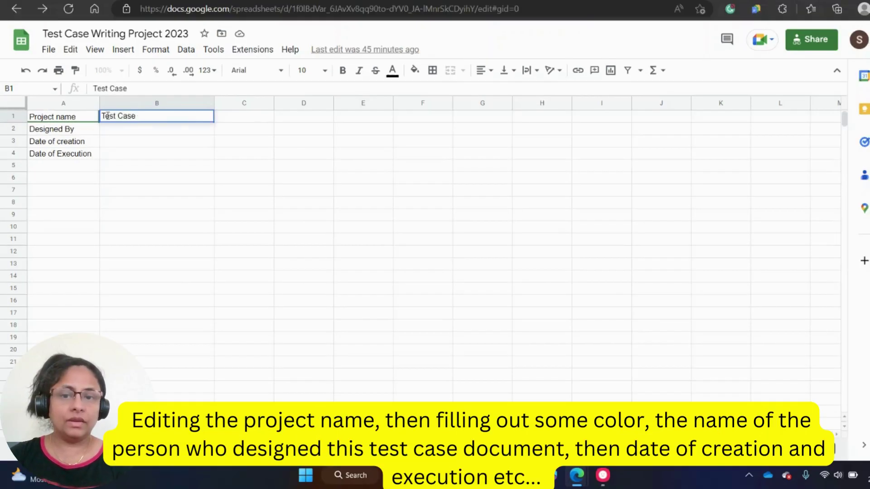
type(" Writ")
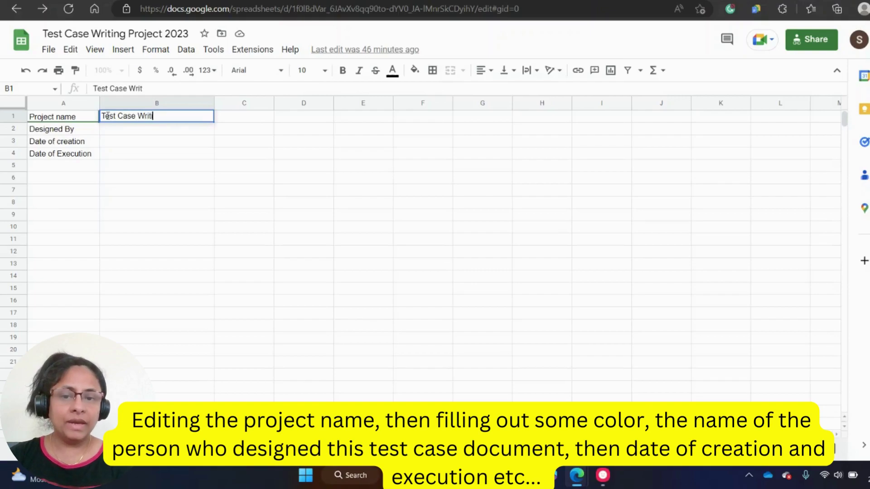
type("ing Project ")
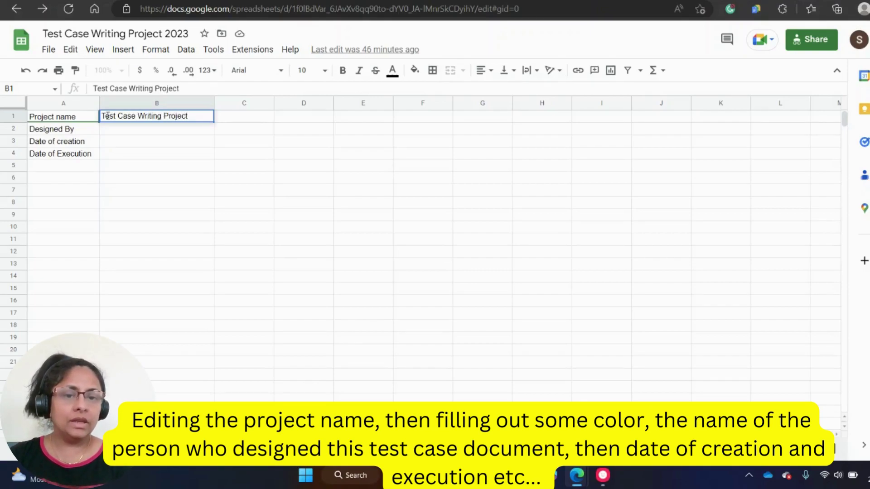
type("2023")
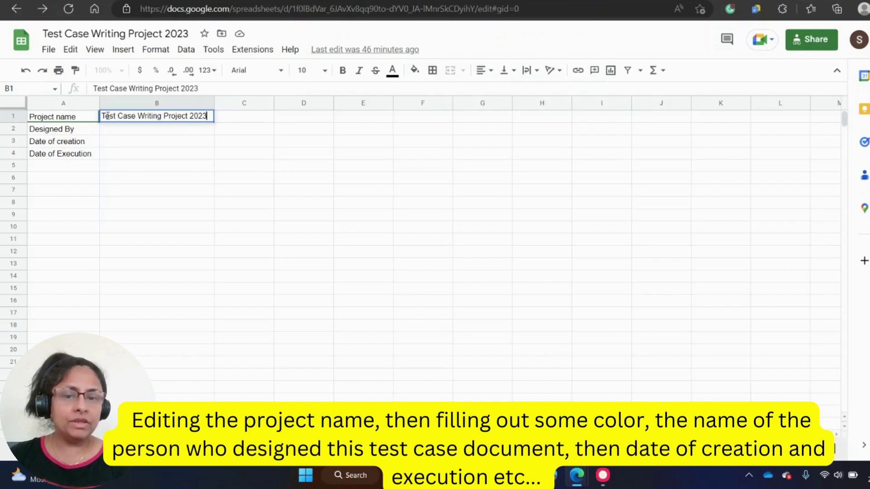
left_click(116, 133)
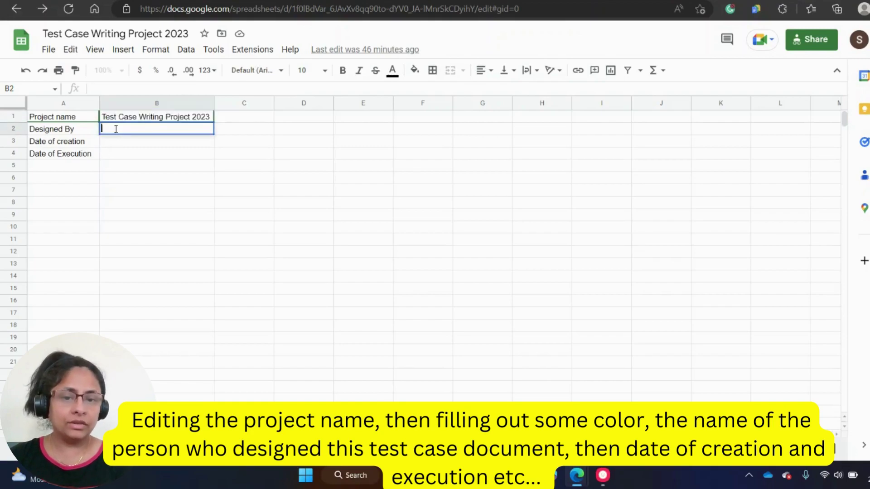
Fill the Project name and Designed By label cells, A1 and A2, with the same light brownish-red color.
left_click(63, 117)
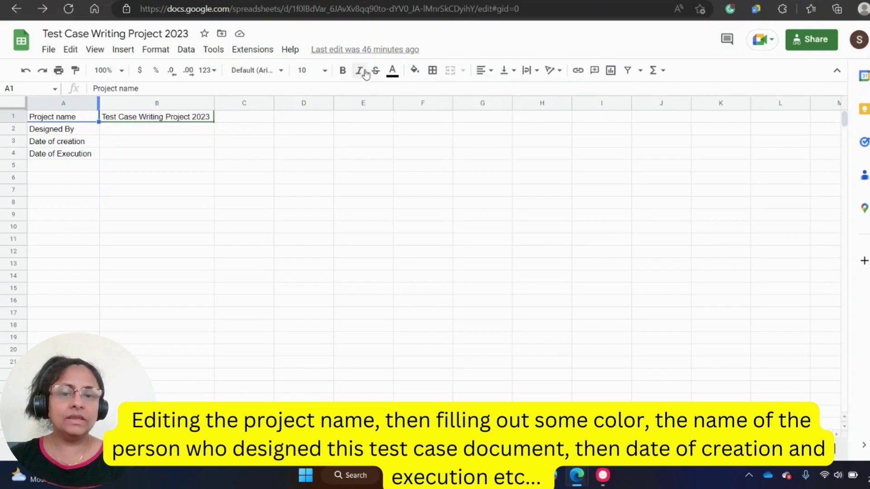
left_click(415, 70)
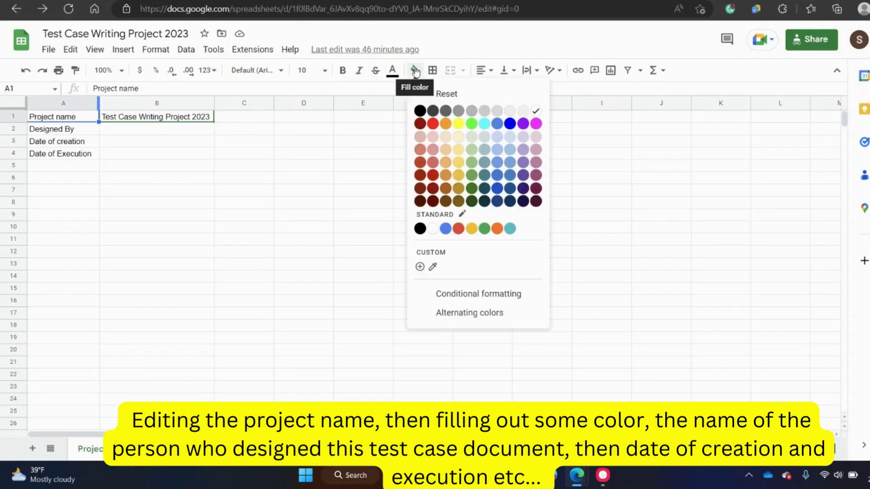
left_click(421, 141)
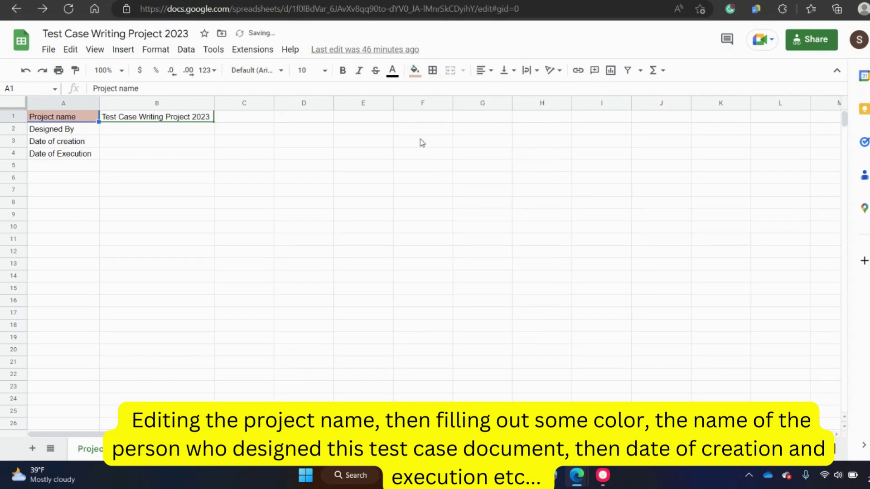
left_click(92, 134)
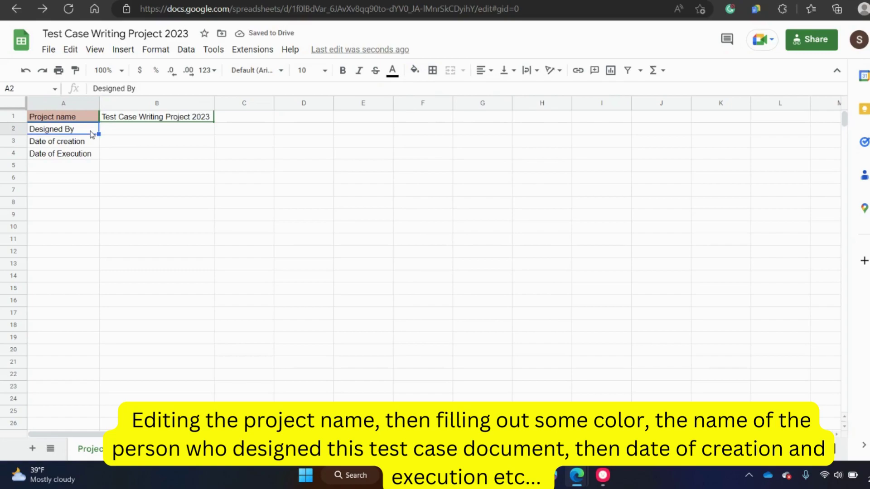
left_click(414, 69)
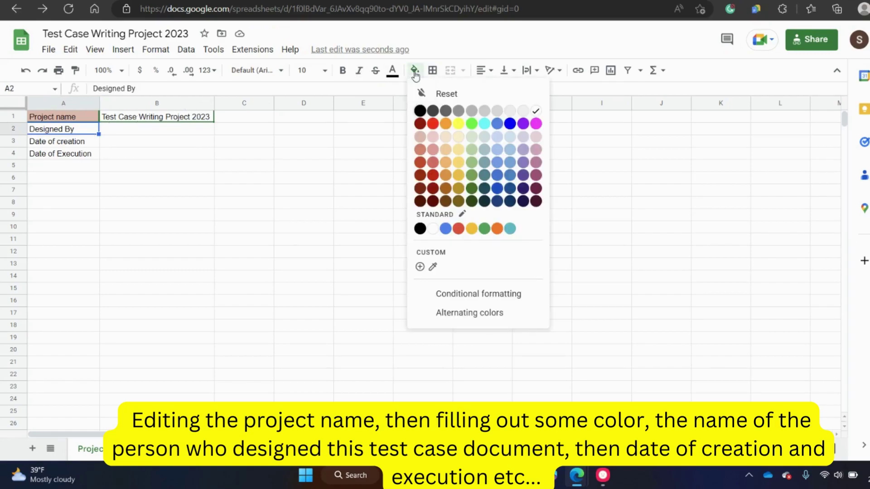
left_click(420, 137)
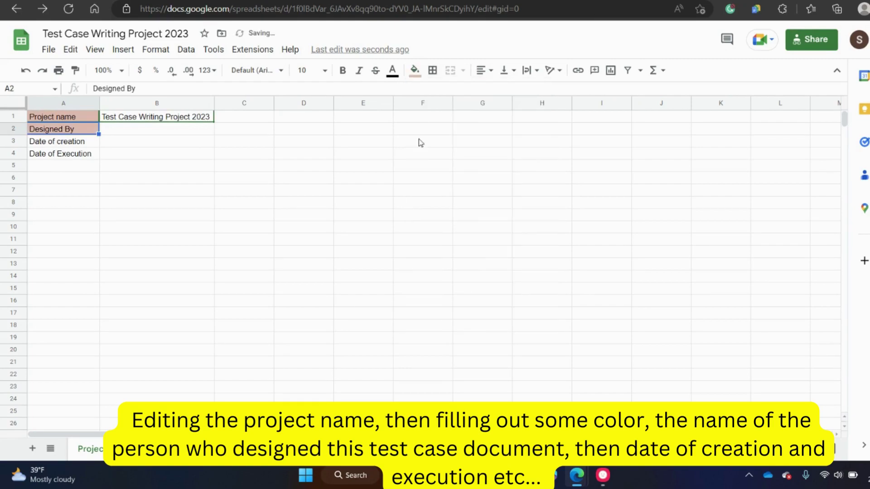
left_click(155, 119)
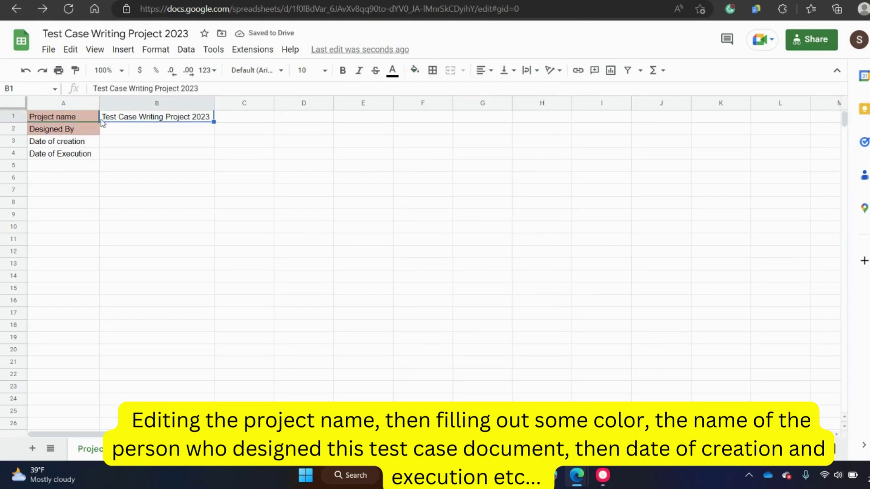
left_click(110, 132)
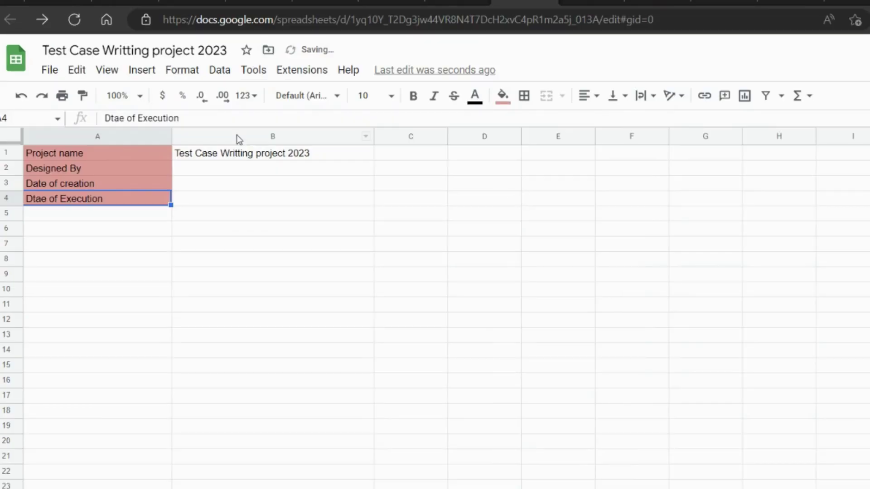
left_click(190, 174)
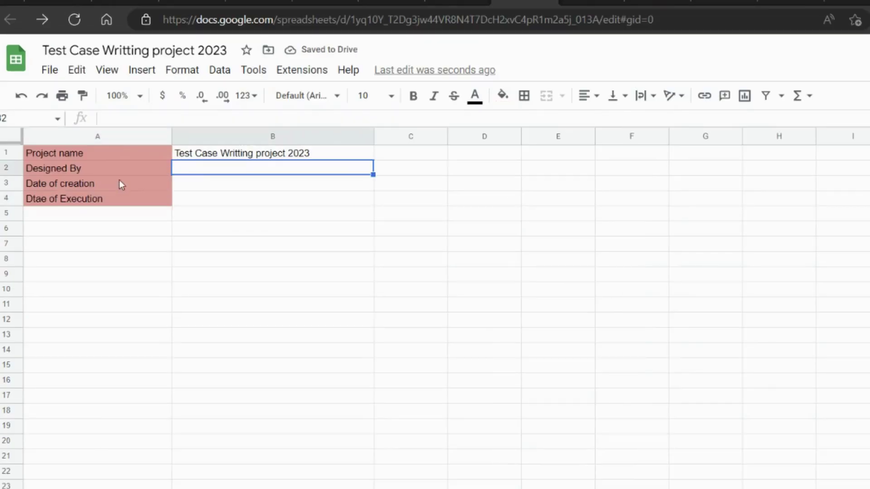
Set the font size of the Project name and Designed By labels in column A to 14.
left_click(120, 152)
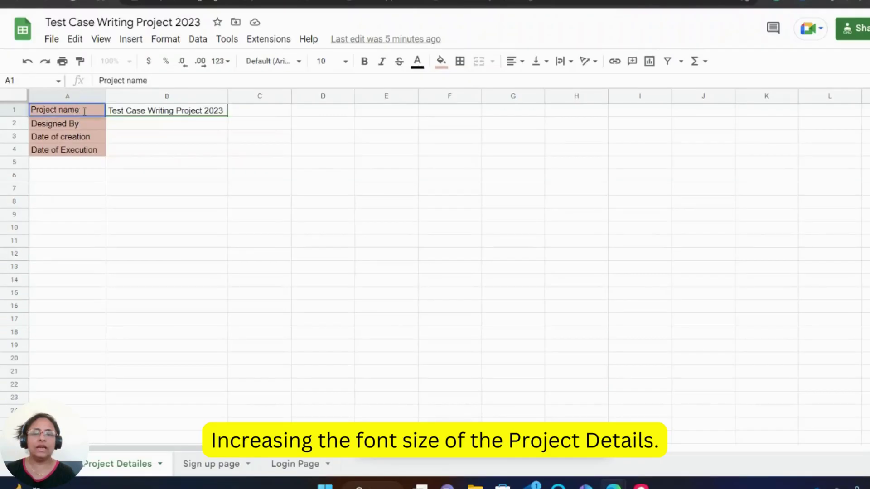
left_click_drag(84, 111, 30, 110)
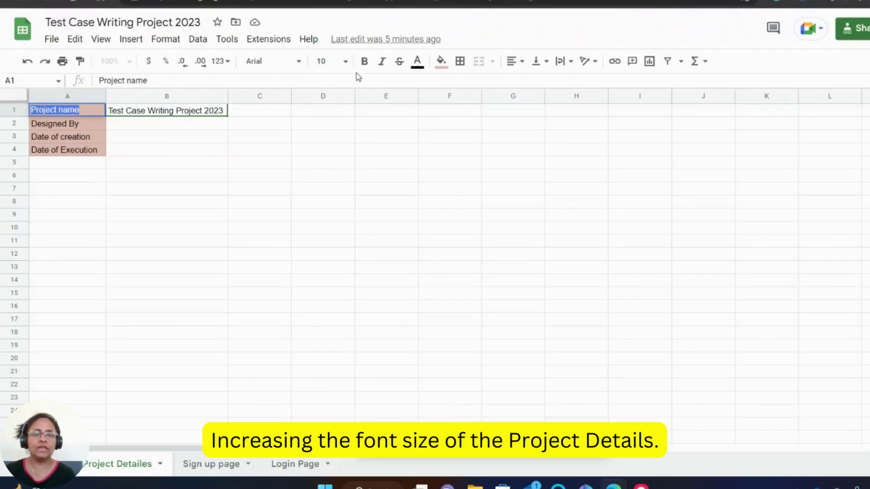
left_click(344, 61)
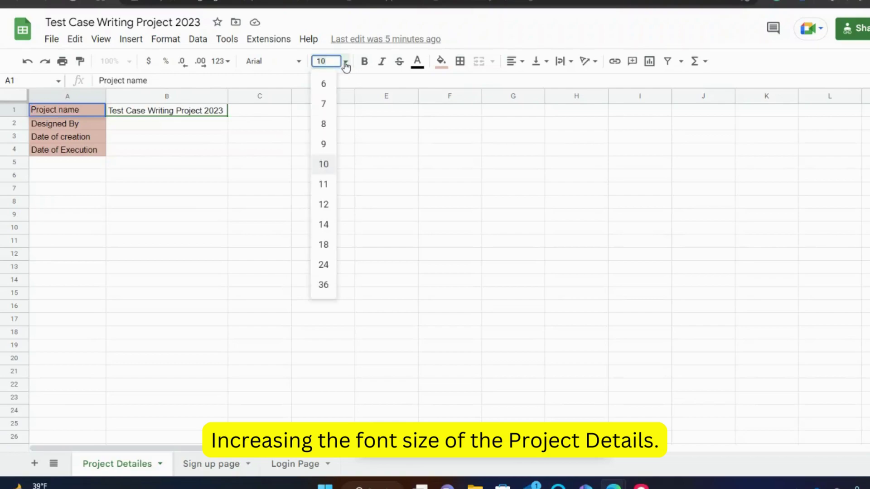
left_click(325, 224)
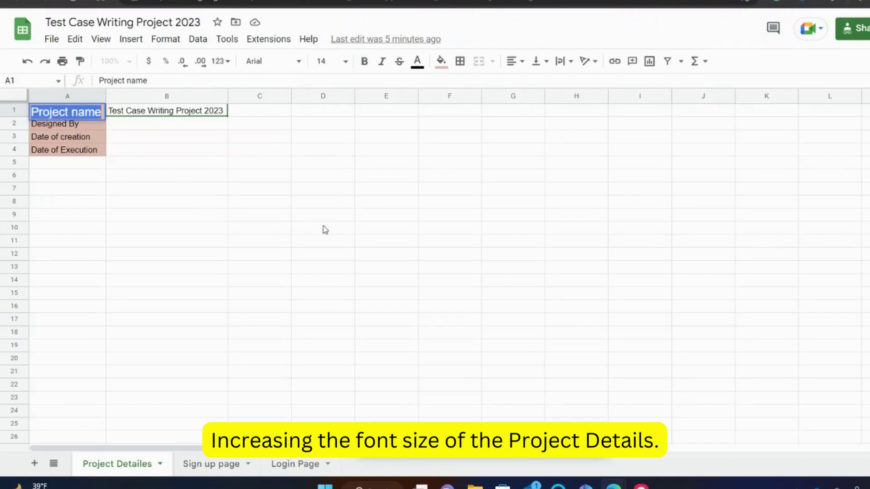
left_click(87, 128)
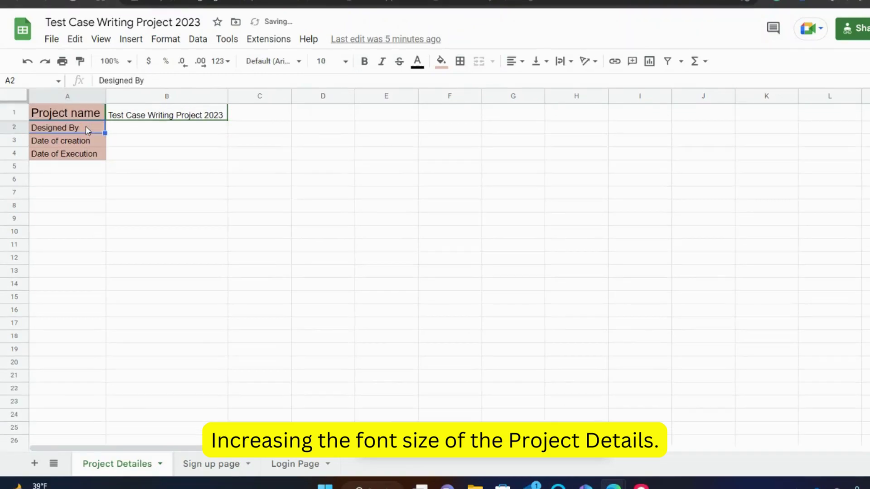
double_click(30, 127)
left_click_drag(29, 129, 77, 128)
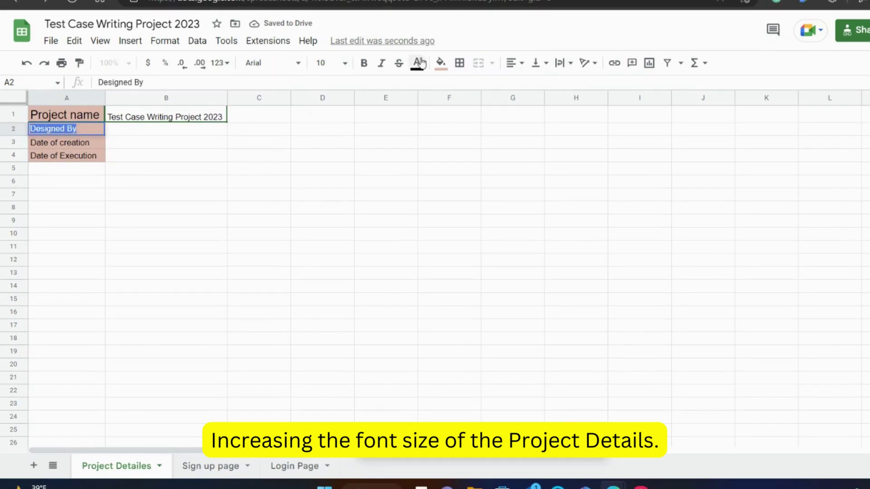
left_click(345, 65)
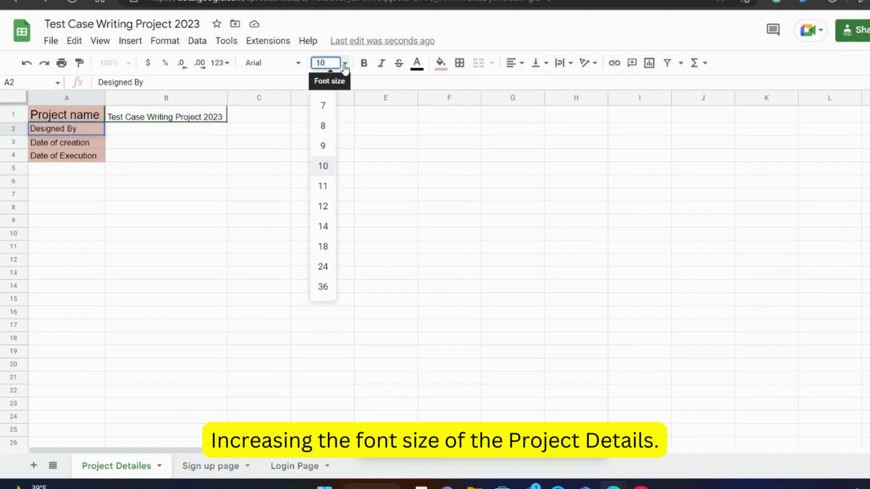
left_click(325, 228)
left_click(86, 173)
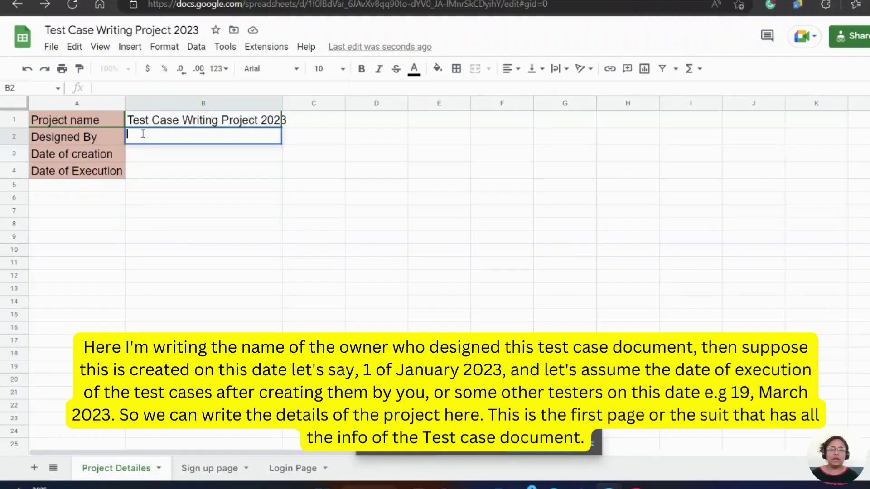
Enter the designer's name in cell B2 beside the Designed By label.
type("S. B")
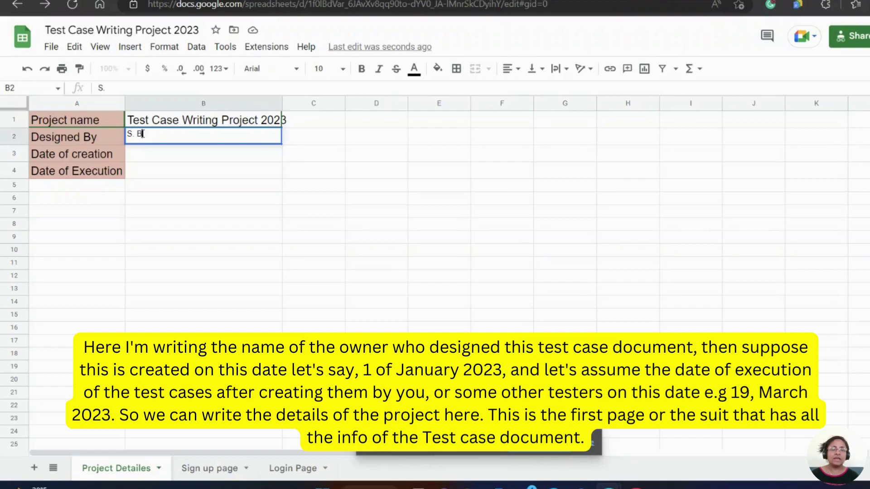
type("anerj")
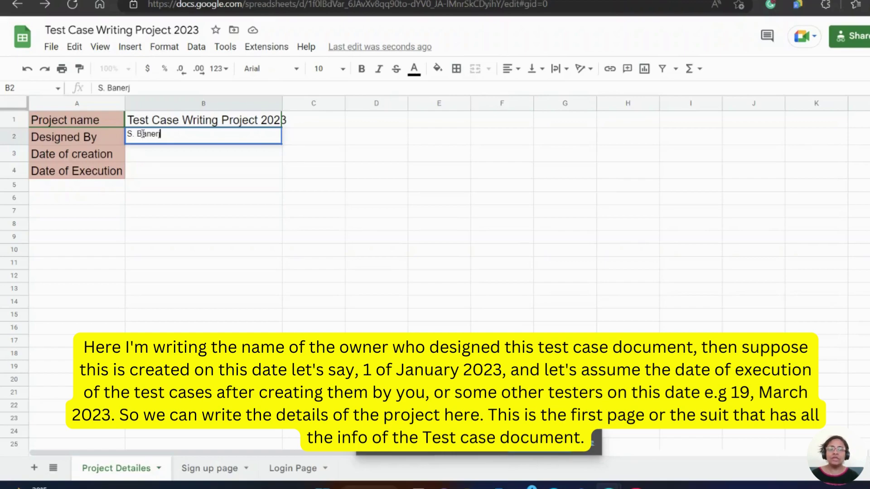
type("ee")
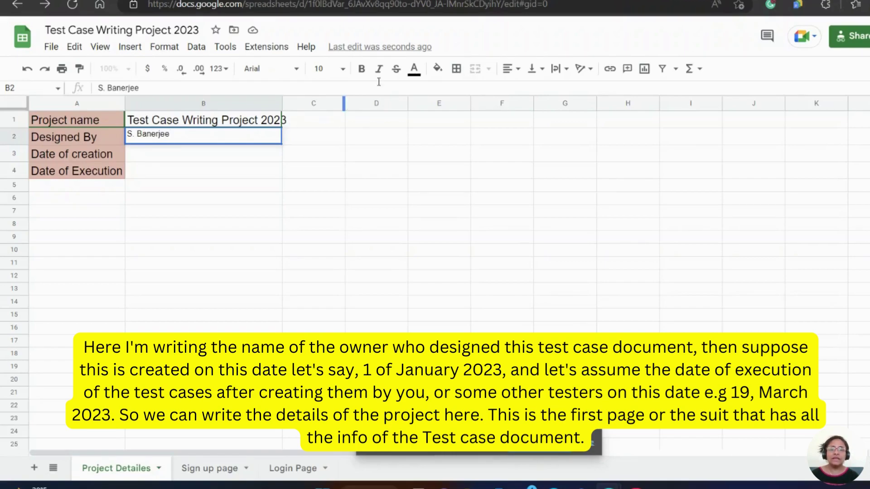
Try to set the font size of the designer's name to 14.
left_click(342, 69)
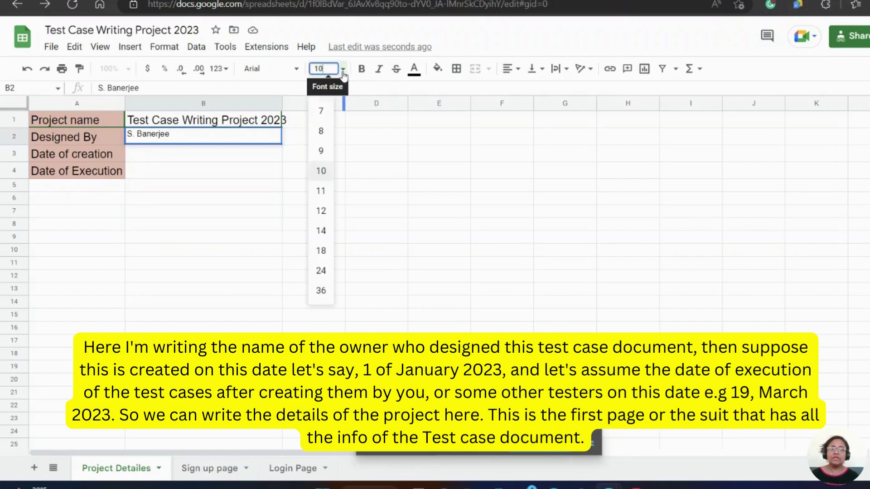
left_click(326, 231)
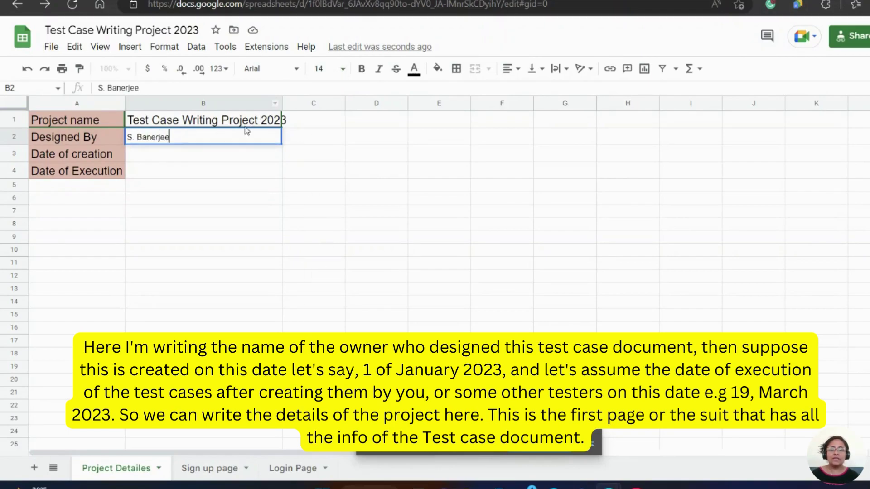
left_click(224, 159)
Select the whole designer's name inside cell B2 and set its font size to 14.
left_click(187, 140)
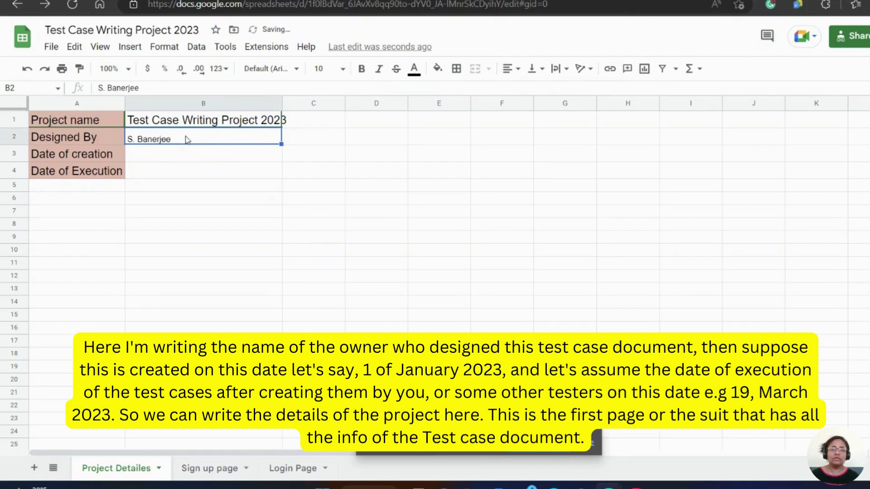
double_click(187, 137)
left_click_drag(179, 136, 134, 132)
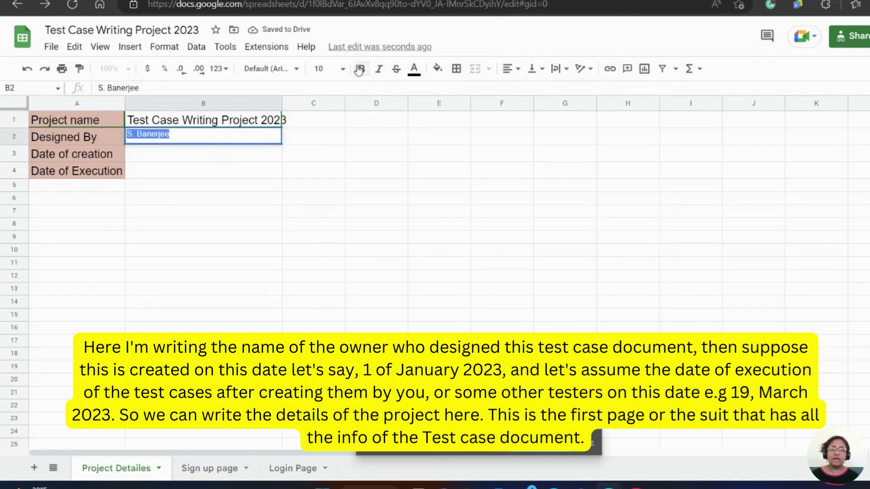
left_click(344, 71)
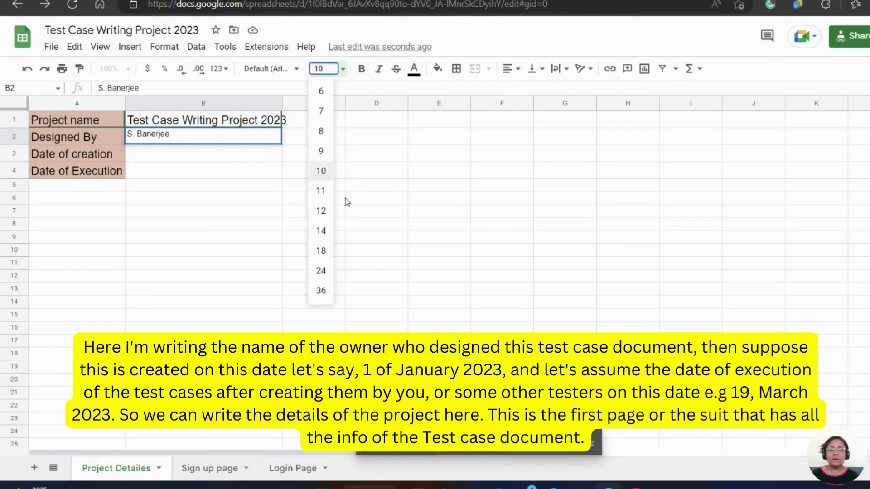
left_click(324, 231)
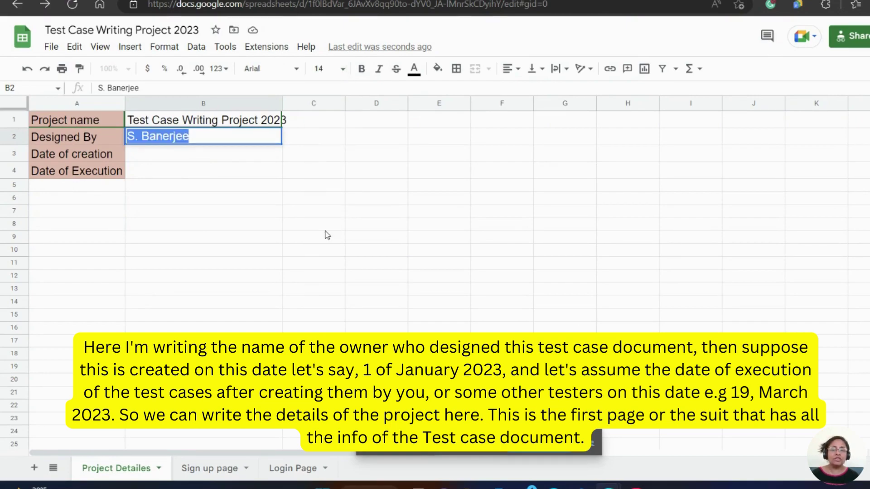
Enter the creation date 1/January/2022 in cell B3 beside the Date of creation label.
left_click(143, 157)
double_click(144, 155)
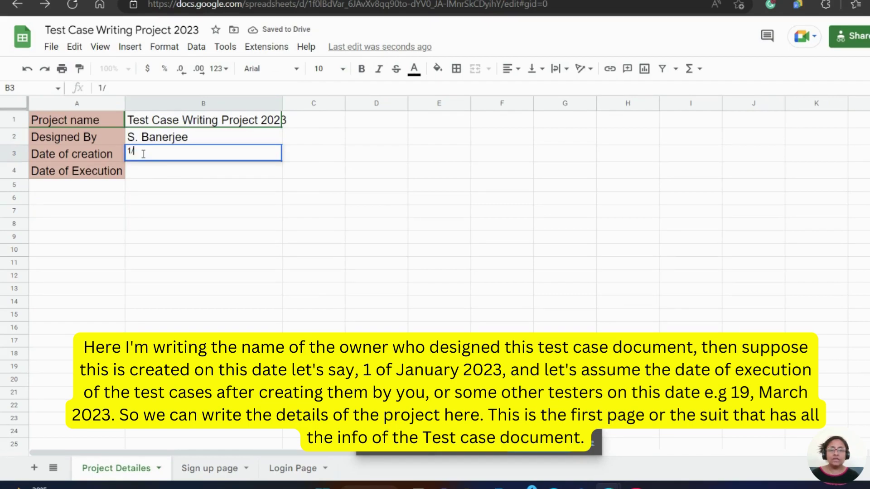
type("1/January")
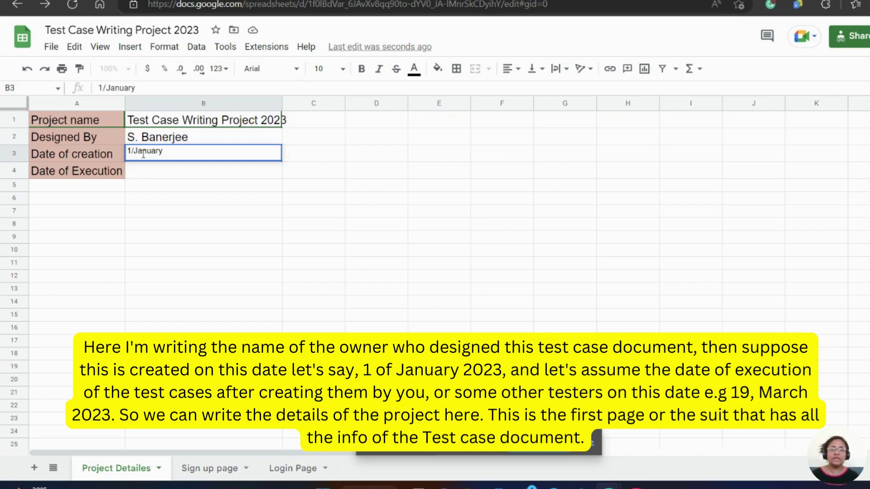
type(" 2022")
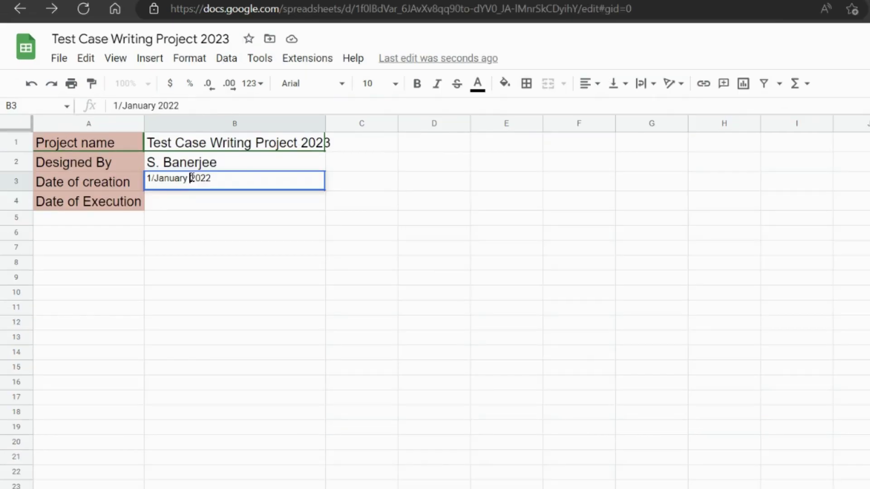
left_click(167, 150)
key("BackSpace")
type("/")
Set the font size of the whole creation date in cell B3 to 14.
left_click_drag(147, 178, 219, 182)
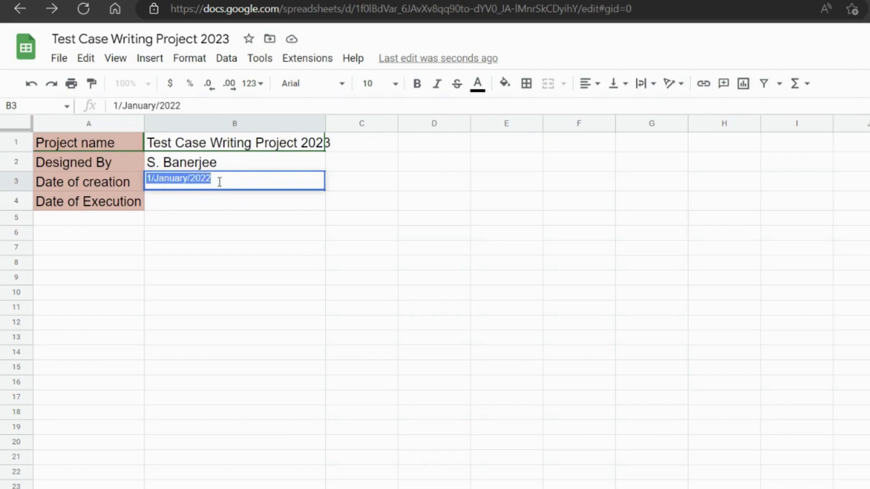
left_click(395, 86)
left_click(374, 274)
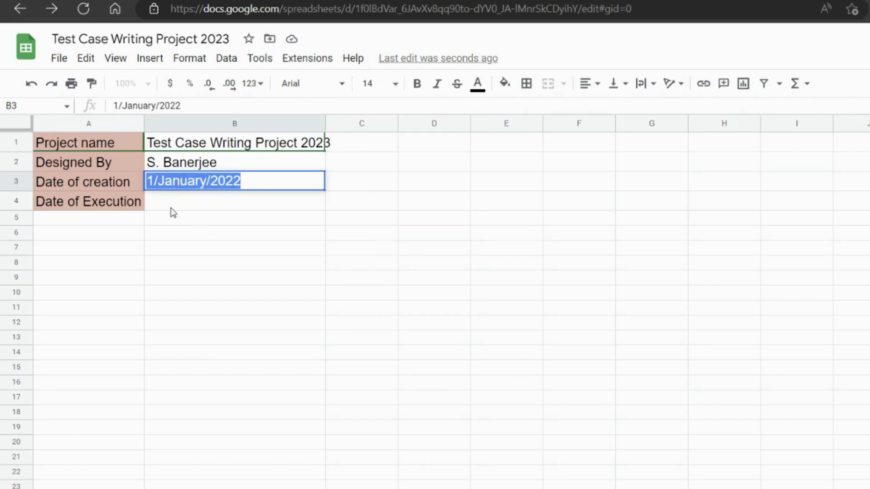
Enter the execution date 19/March/2023 in cell B4 beside the Date of Execution label.
double_click(161, 201)
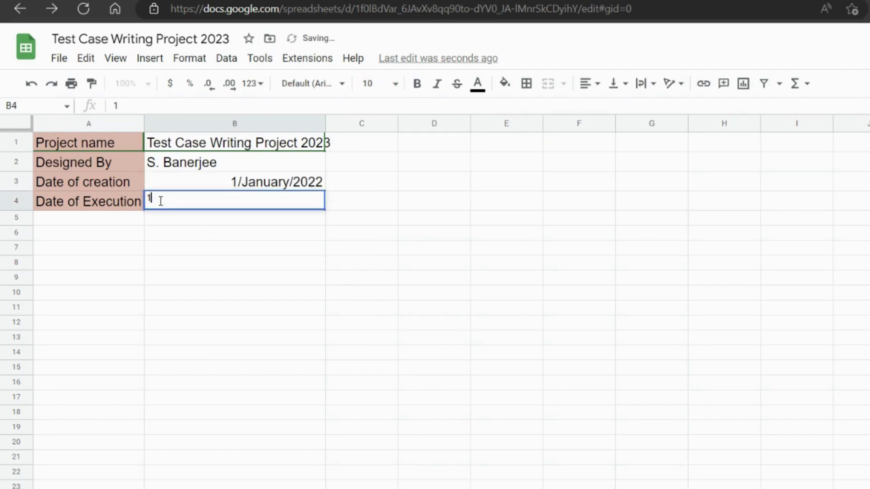
type("19/")
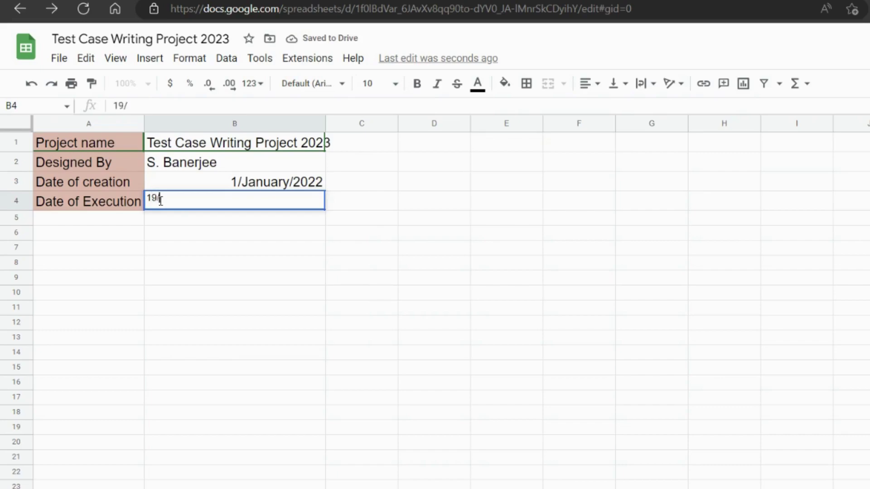
type("March")
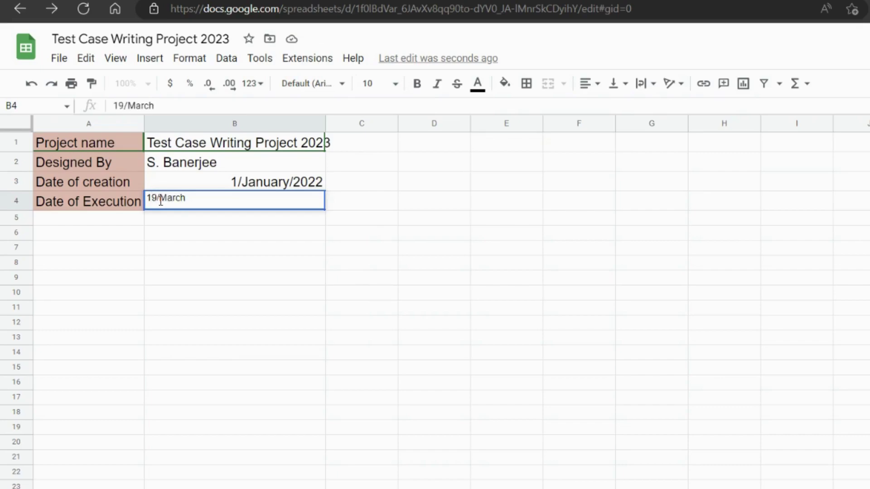
type("/2023")
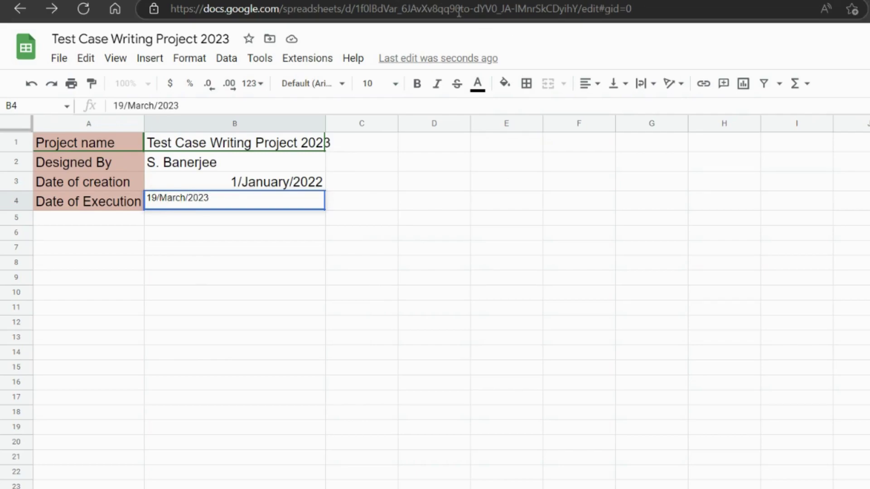
Select the whole execution date inside cell B4 and set its font size to 14.
left_click(395, 84)
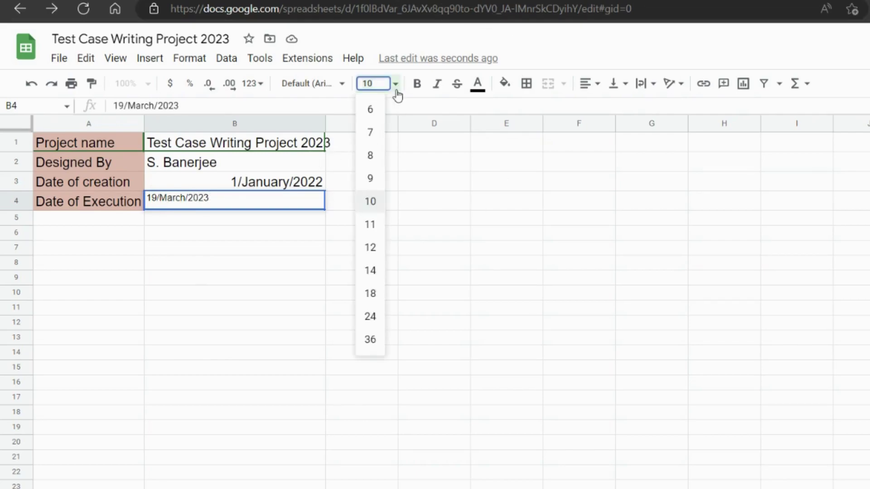
left_click(221, 197)
triple_click(221, 197)
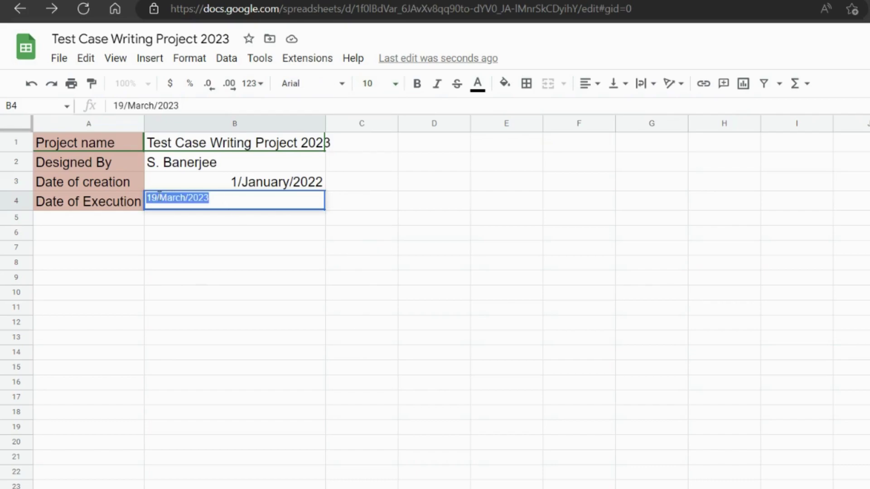
left_click(395, 84)
left_click(370, 270)
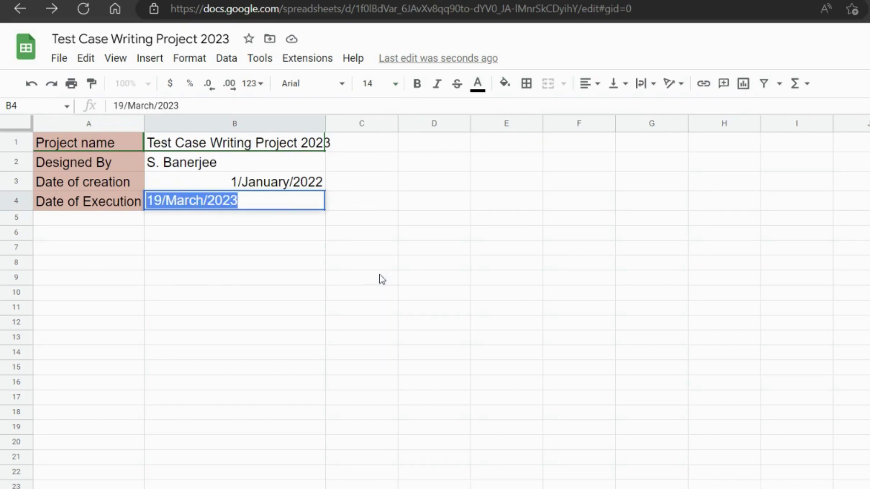
left_click(280, 222)
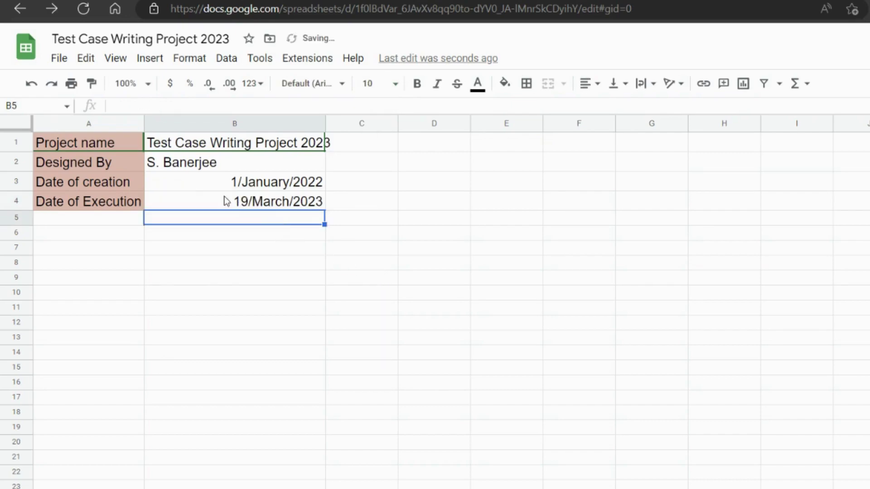
Left-align the creation date in cell B3 and the execution date in cell B4.
left_click(245, 186)
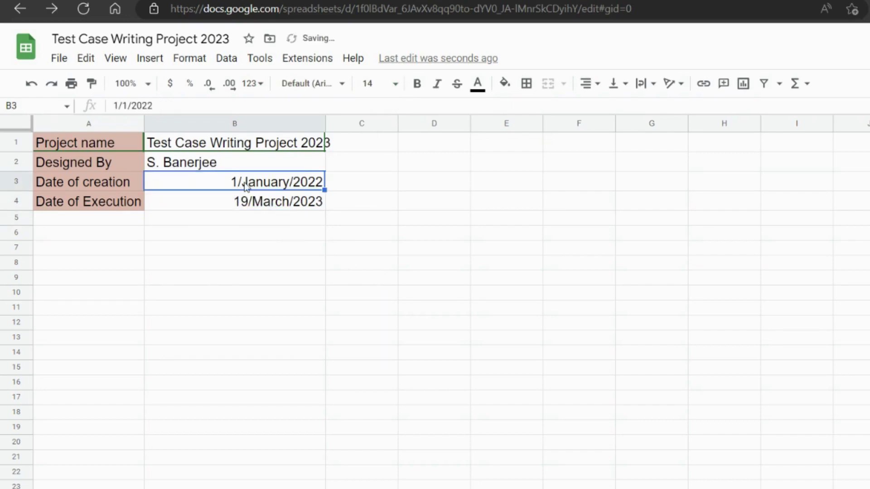
left_click(596, 85)
left_click(589, 111)
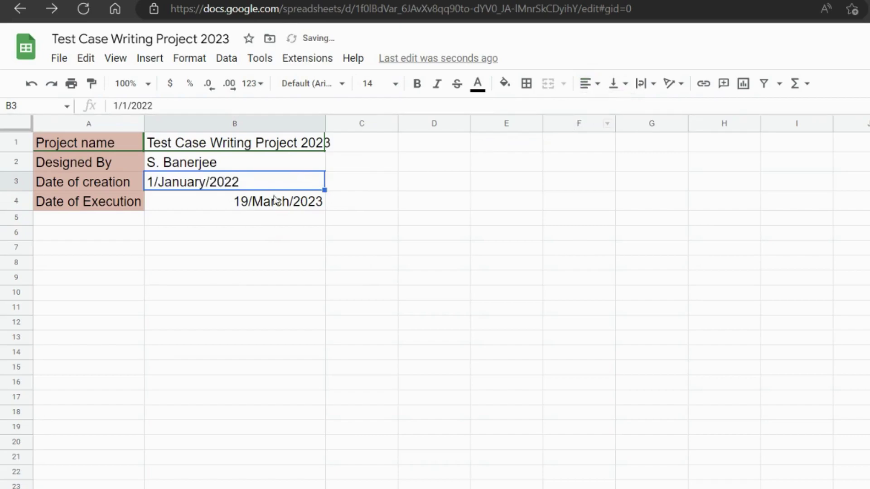
left_click(279, 205)
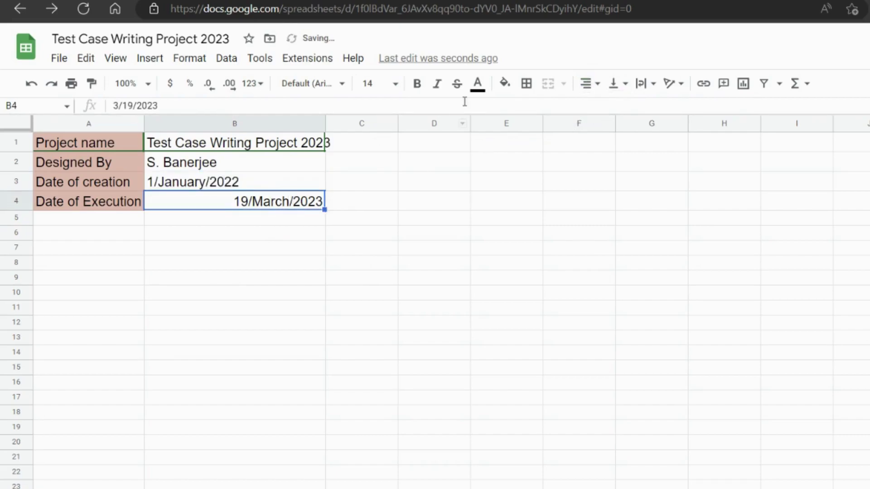
left_click(588, 84)
left_click(589, 111)
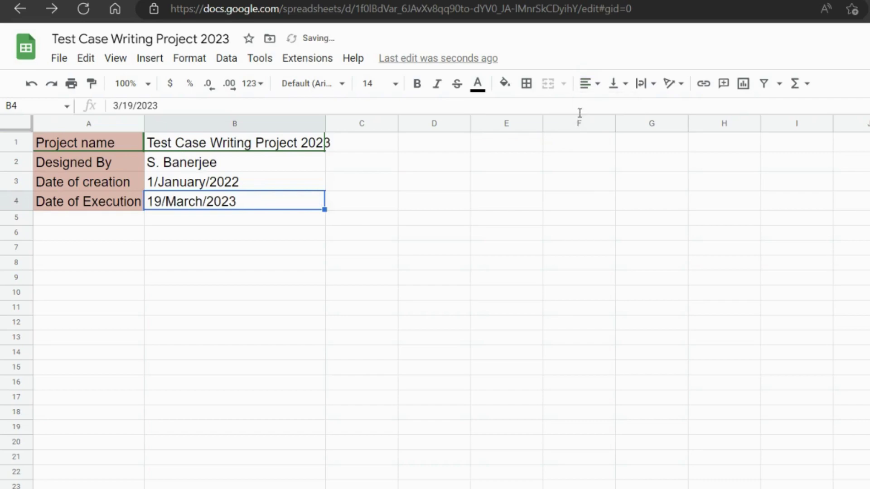
left_click(259, 232)
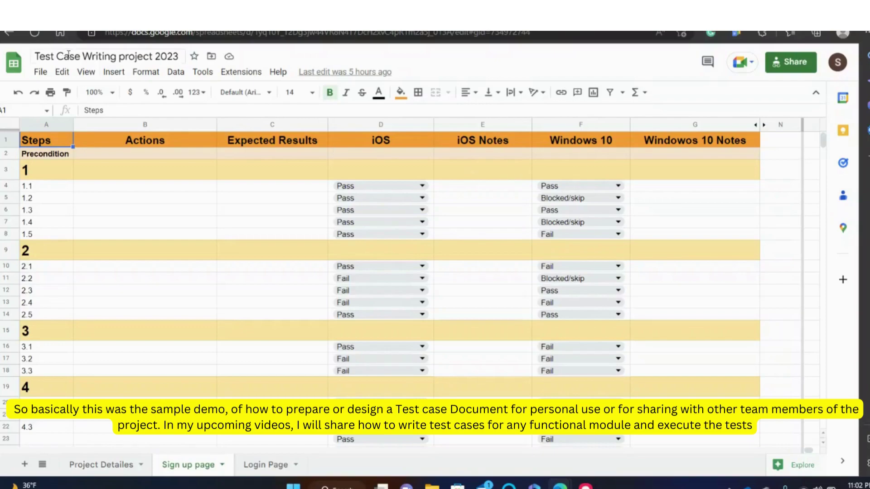
left_click_drag(35, 56, 182, 55)
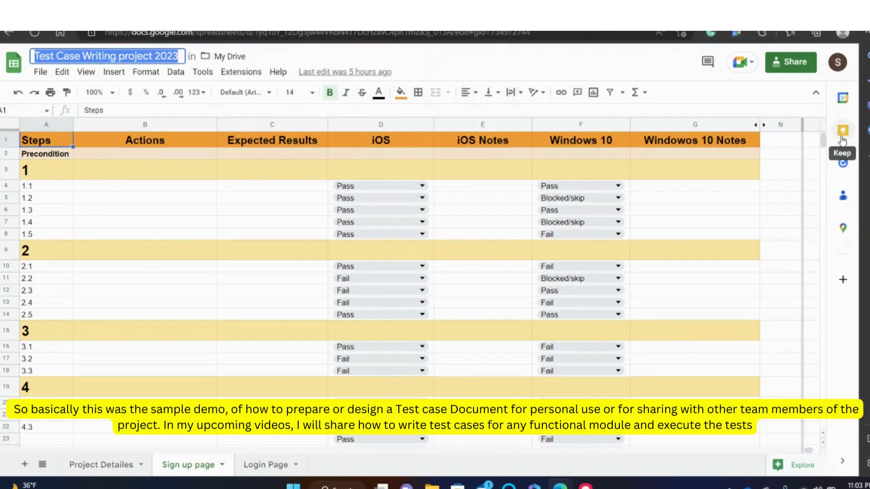
left_click_drag(823, 144, 823, 142)
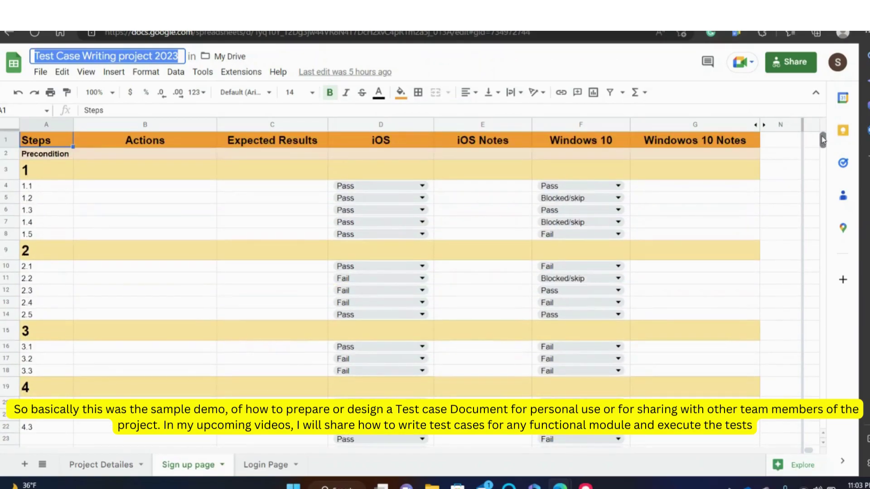
Set the iOS result of step 1.1 to Fail and open the Windows 10 result choices for step 1.2.
left_click(417, 186)
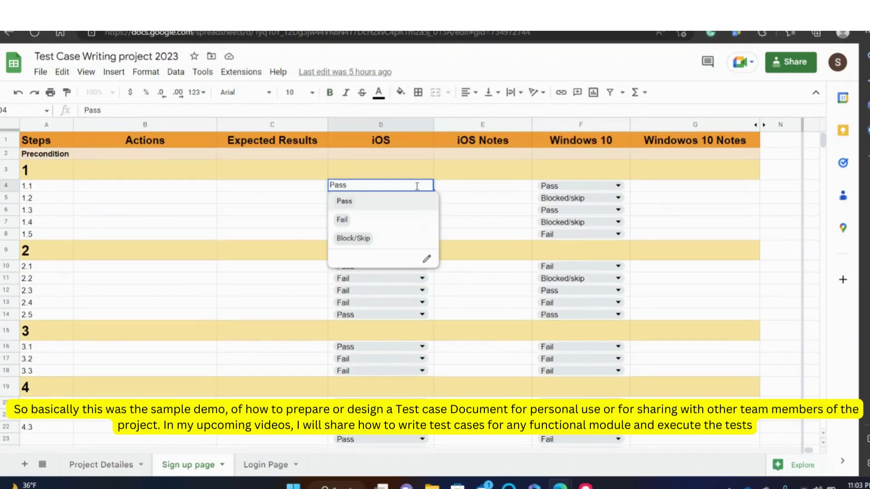
left_click(347, 222)
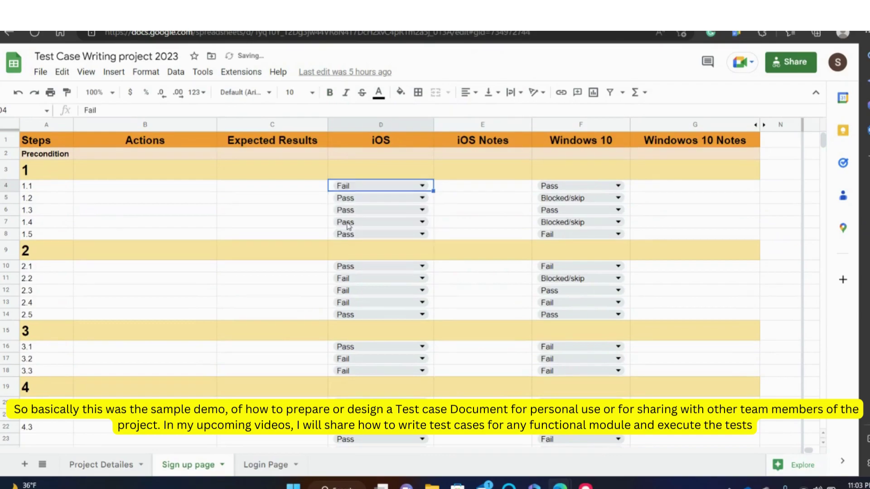
left_click(554, 198)
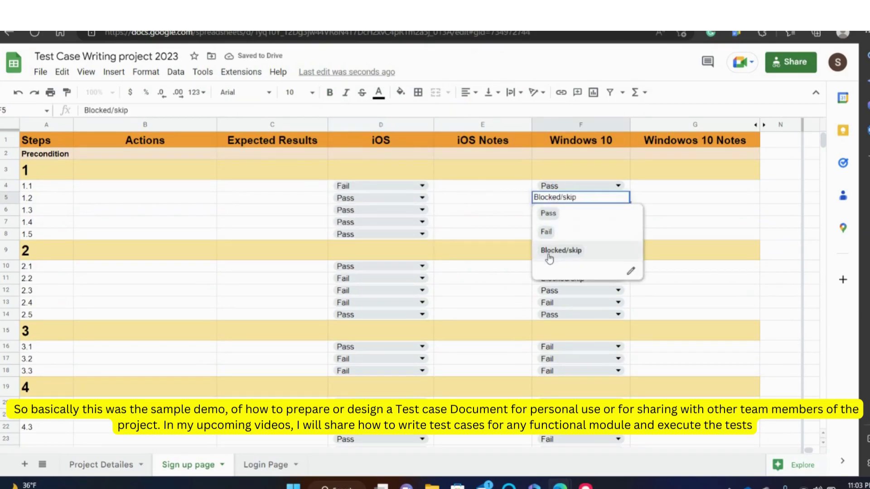